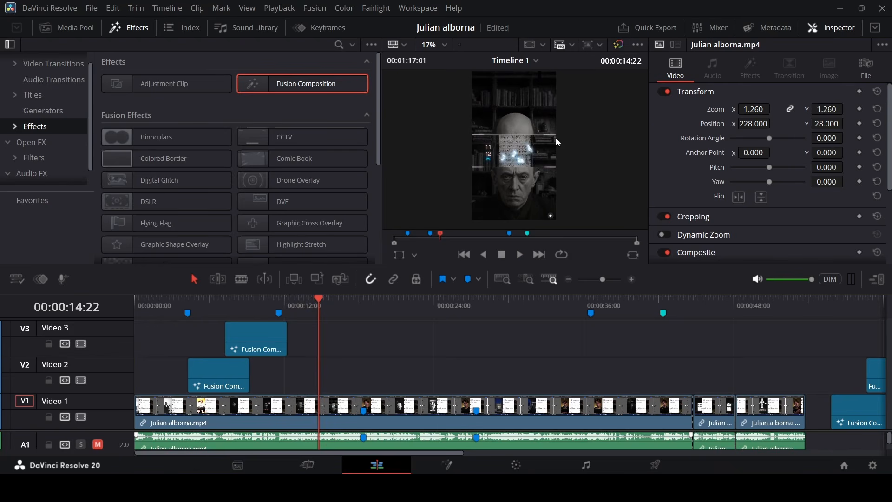
# Add a Fusion Composition clip to the Video 3 track near the playhead and open it in the Fusion page.
pyautogui.press('space')
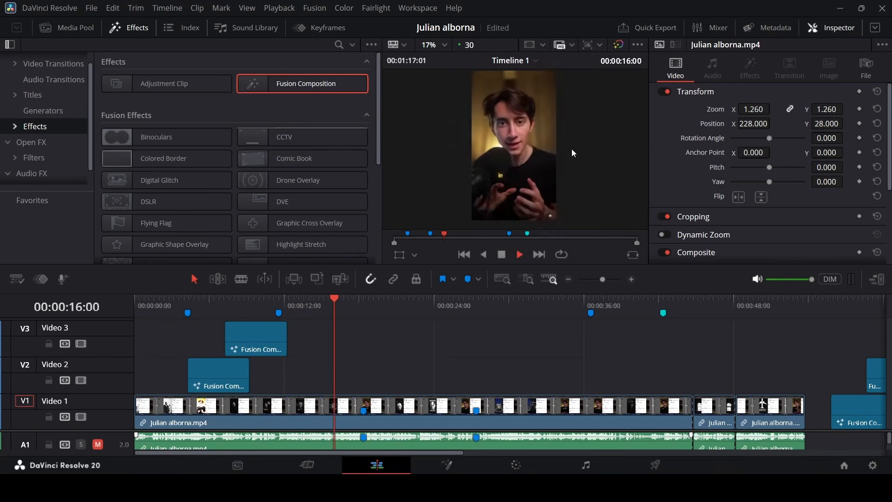
pyautogui.press('space')
pyautogui.moveTo(291, 88); pyautogui.dragTo(358, 372)
pyautogui.moveTo(338, 316); pyautogui.dragTo(317, 313)
pyautogui.moveTo(345, 372); pyautogui.dragTo(347, 350)
pyautogui.rightClick(345, 345)
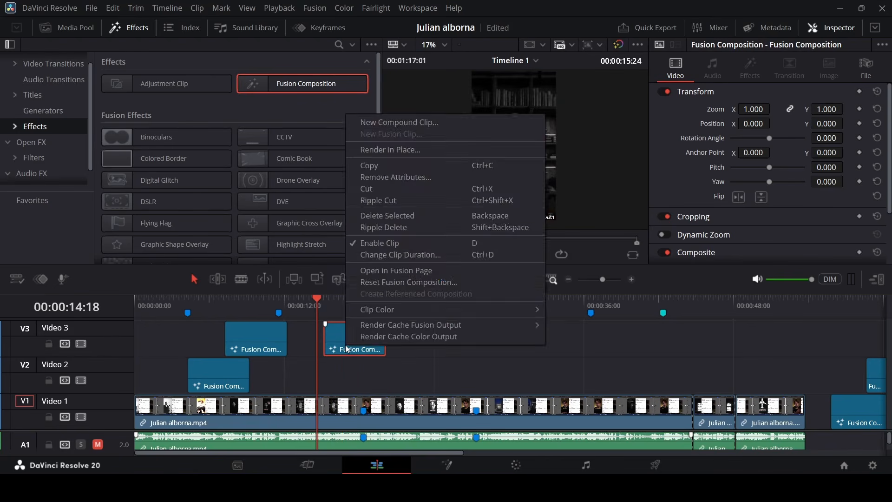
pyautogui.click(392, 269)
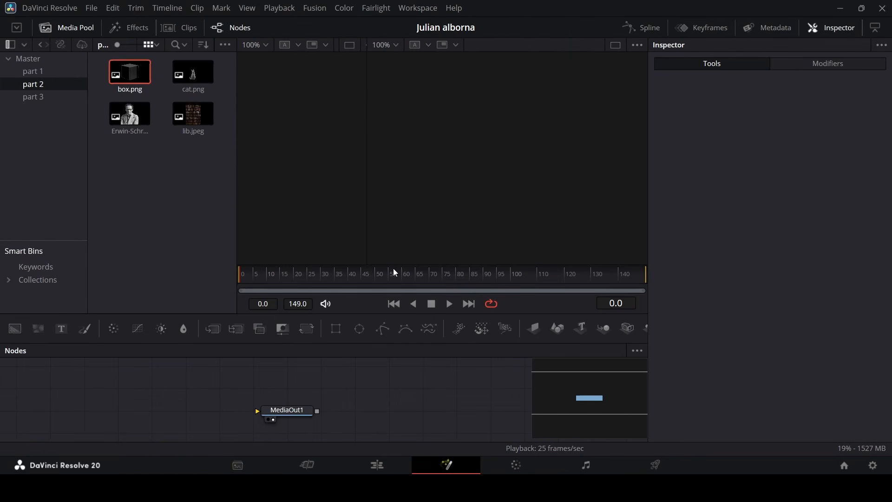
# Add a Background node and connect its output to MediaOut1.
pyautogui.click(17, 338)
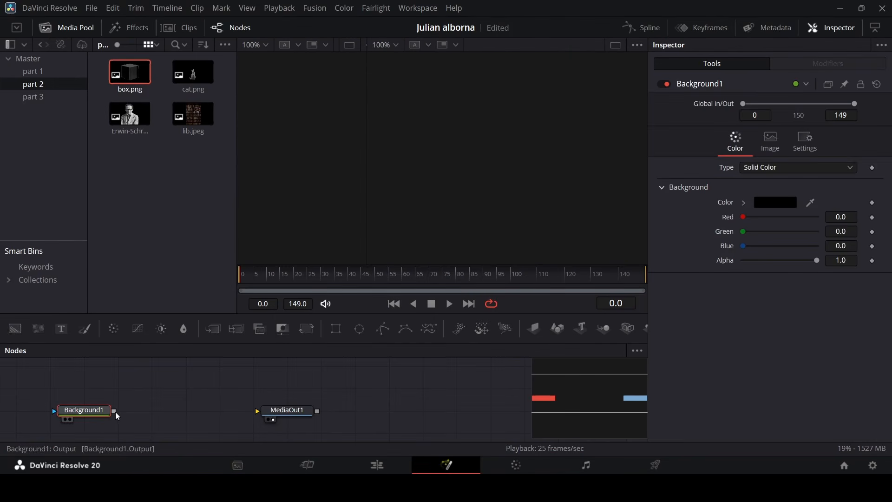
pyautogui.moveTo(114, 411); pyautogui.dragTo(260, 411)
# Drop the lib.jpeg image onto the link between the Background and MediaOut nodes.
pyautogui.moveTo(134, 176); pyautogui.dragTo(207, 79)
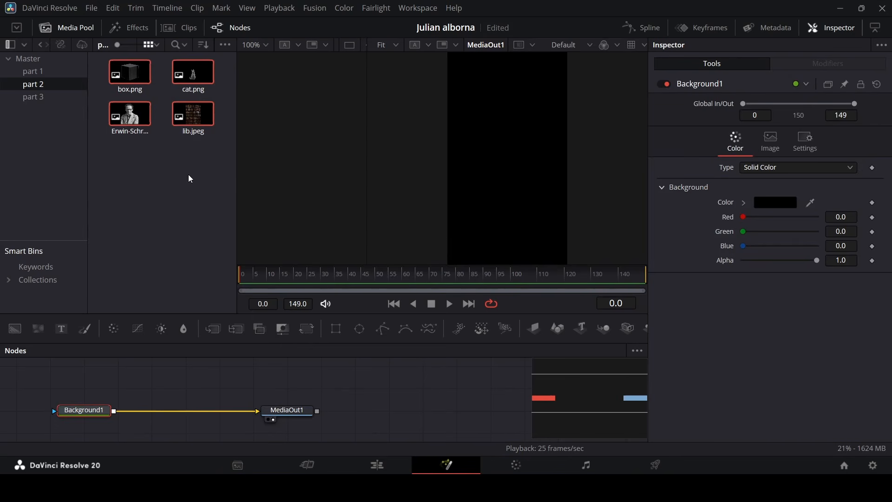
pyautogui.moveTo(194, 116); pyautogui.dragTo(116, 428)
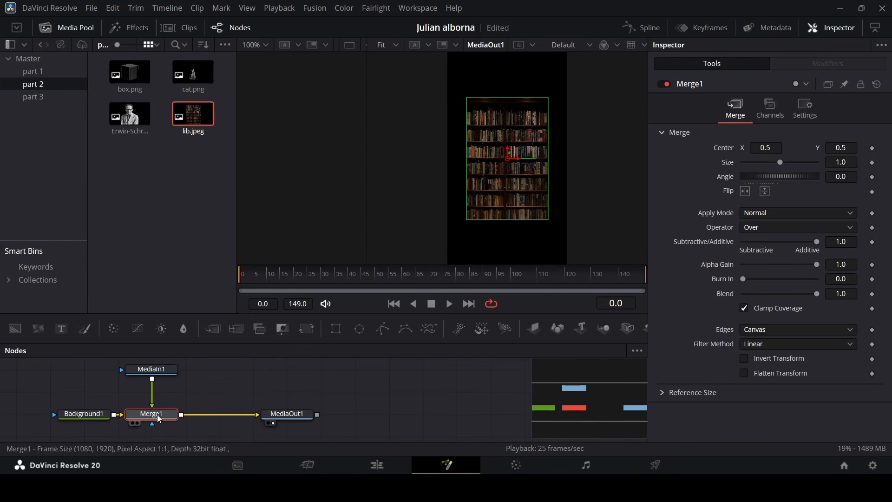
# Set the library image merge's size to 2.0.
pyautogui.click(801, 165)
pyautogui.click(808, 163)
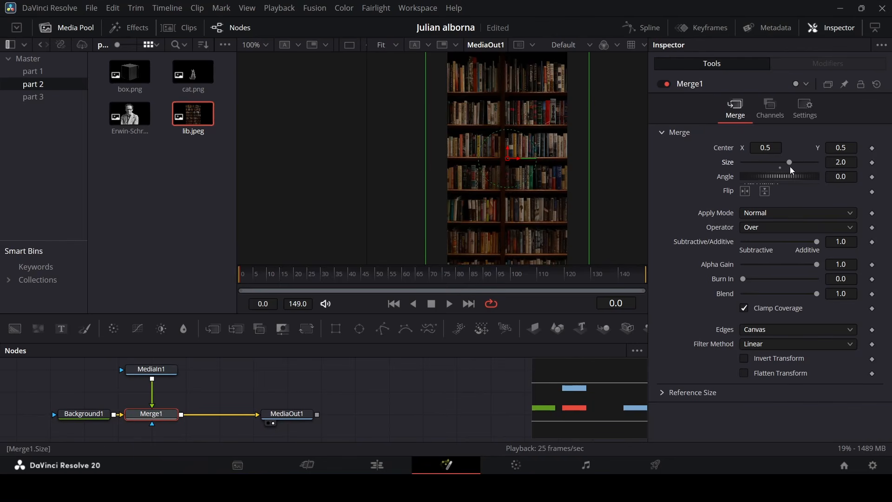
pyautogui.scroll(-1, 507, 183)
pyautogui.scroll(1, 507, 183)
pyautogui.scroll(-2, 509, 187)
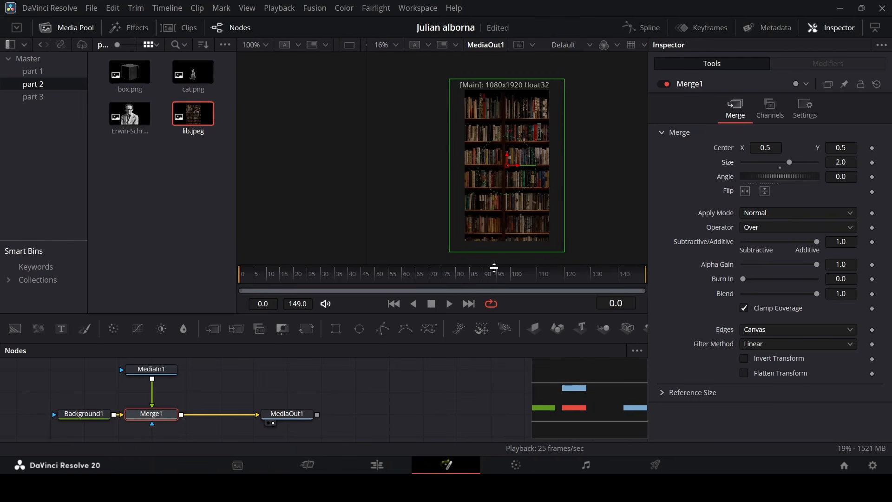
# Insert a Color Corrector after the library merge and set its saturation to 0.
pyautogui.click(115, 329)
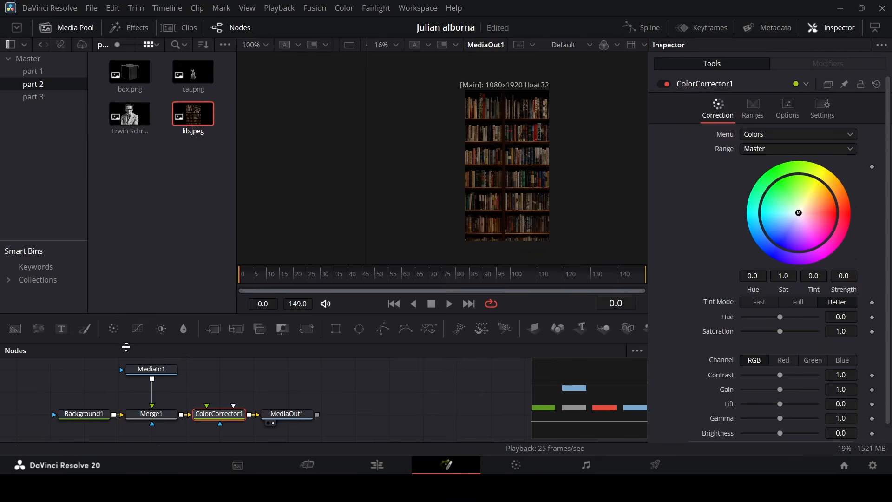
pyautogui.moveTo(223, 417); pyautogui.dragTo(202, 413)
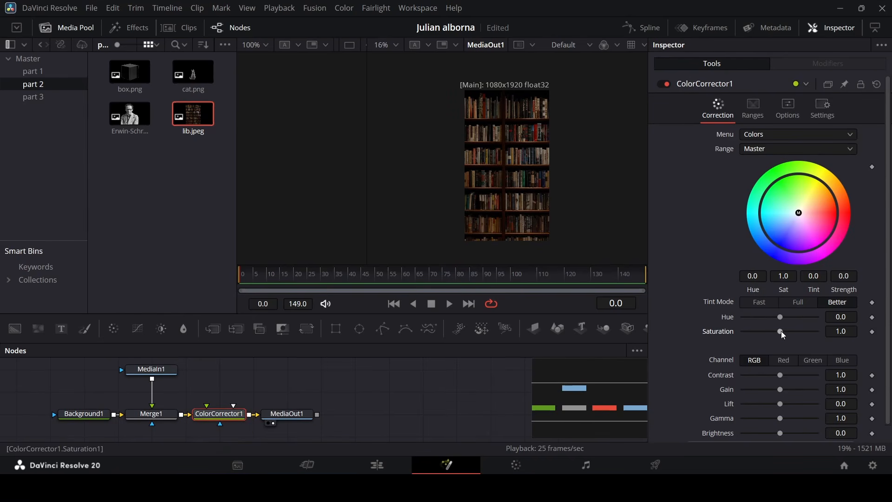
pyautogui.moveTo(781, 332); pyautogui.dragTo(705, 341)
# Move the Color Corrector and MediaOut nodes further right in the node graph.
pyautogui.moveTo(204, 390); pyautogui.dragTo(293, 439)
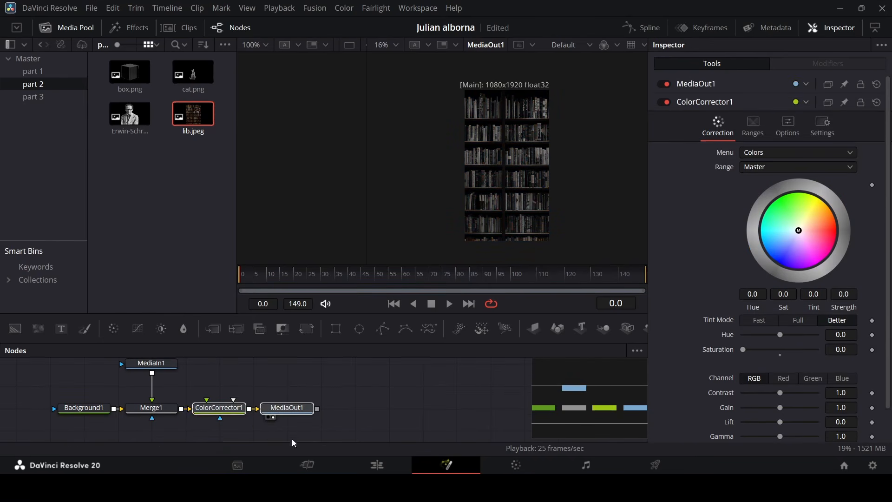
pyautogui.moveTo(219, 408); pyautogui.dragTo(454, 407)
pyautogui.scroll(2, 405, 392)
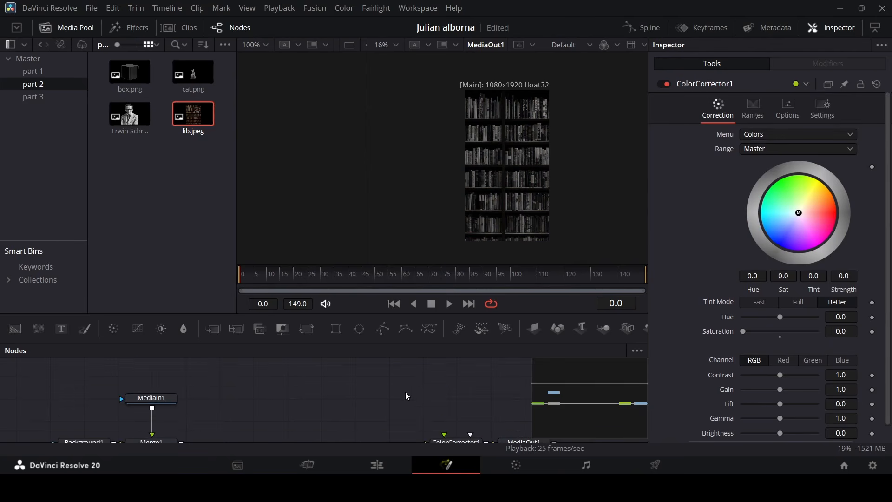
pyautogui.scroll(-2, 405, 392)
# Add the Erwin Schrödinger portrait after the library merge, scale it to 1.5 and lower it to center Y about 0.34.
pyautogui.moveTo(114, 107); pyautogui.dragTo(145, 152)
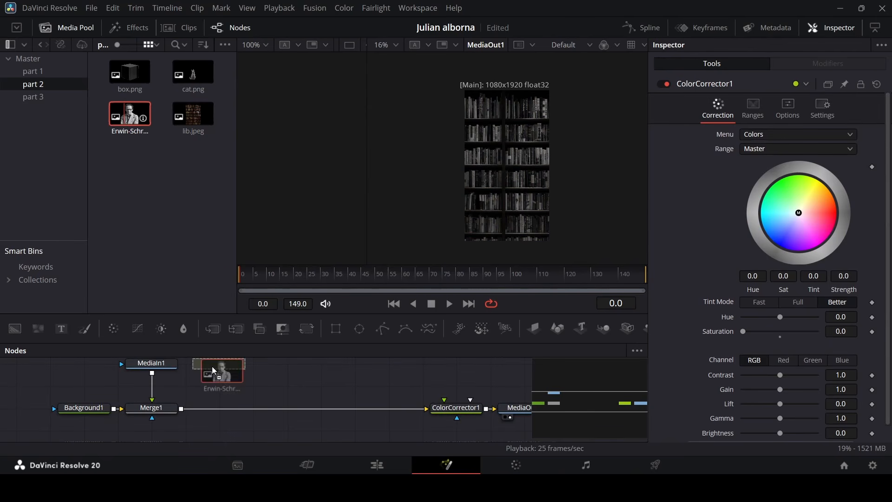
pyautogui.moveTo(212, 366); pyautogui.dragTo(182, 427)
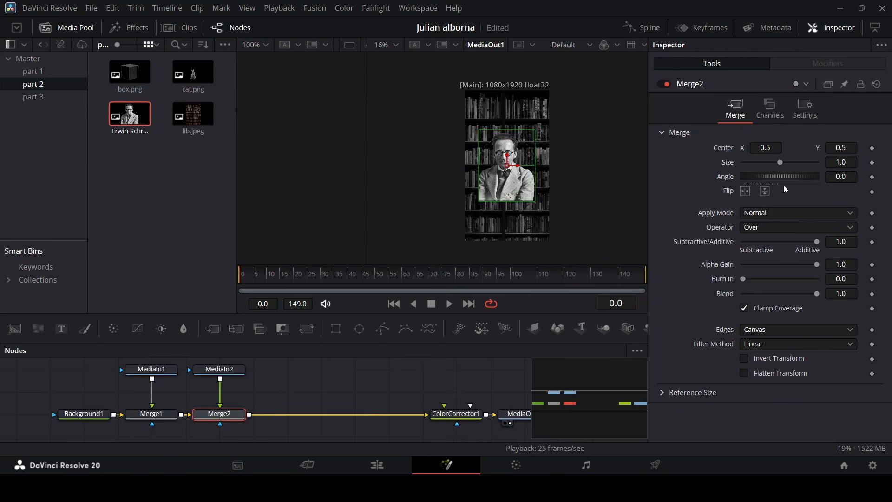
pyautogui.moveTo(781, 162); pyautogui.dragTo(792, 167)
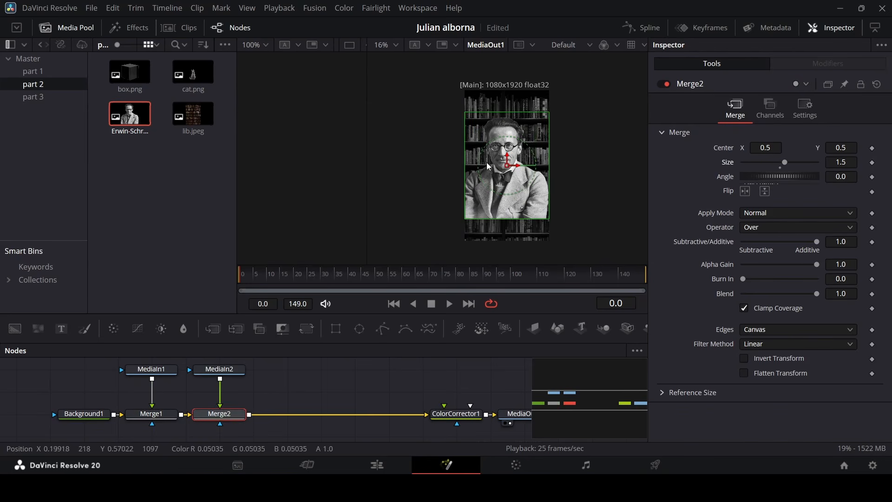
pyautogui.moveTo(506, 162); pyautogui.dragTo(506, 186)
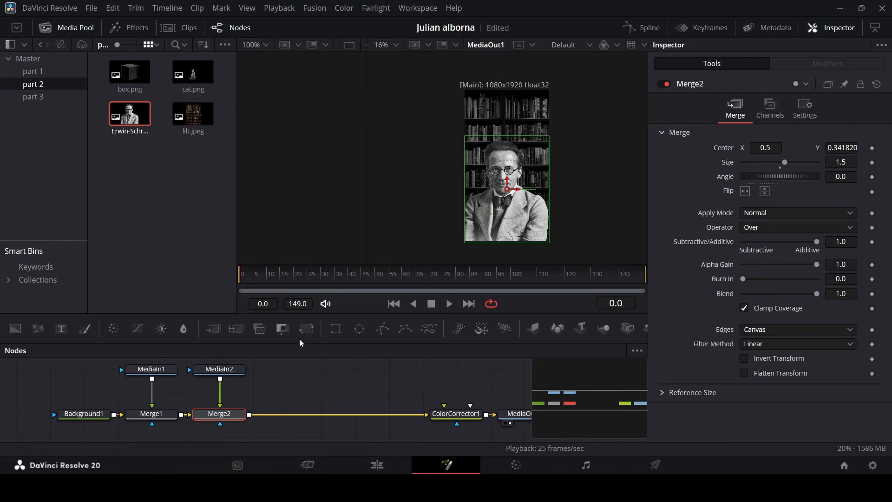
# Insert a Transform node after the portrait merge.
pyautogui.click(306, 329)
pyautogui.moveTo(306, 417); pyautogui.dragTo(406, 414)
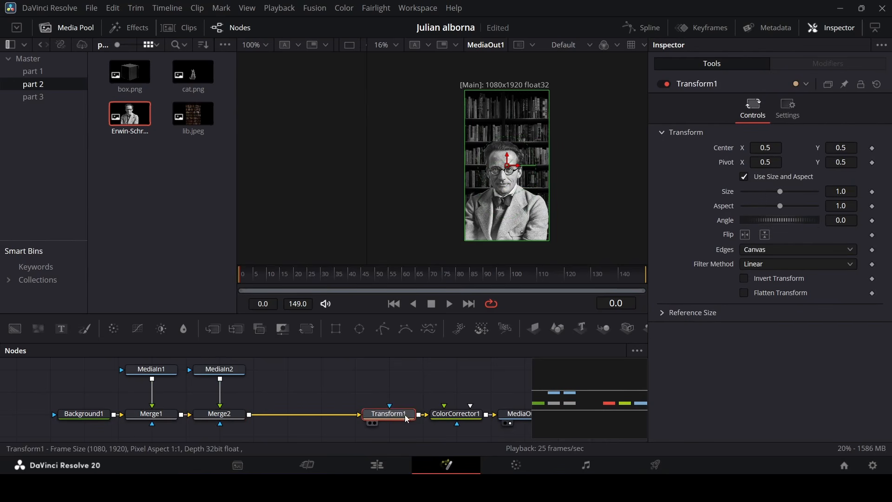
pyautogui.click(374, 374)
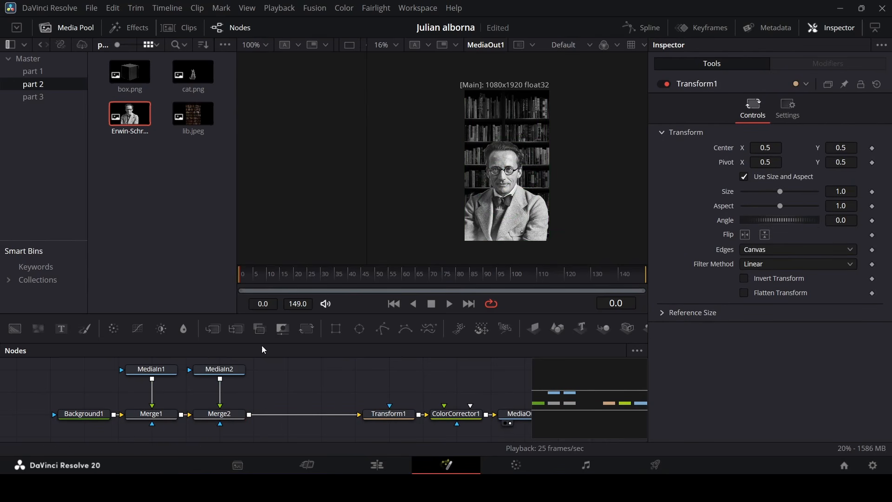
# Add the portrait image again after the first portrait merge and paste that merge's settings onto the new merge.
pyautogui.moveTo(129, 114); pyautogui.dragTo(250, 428)
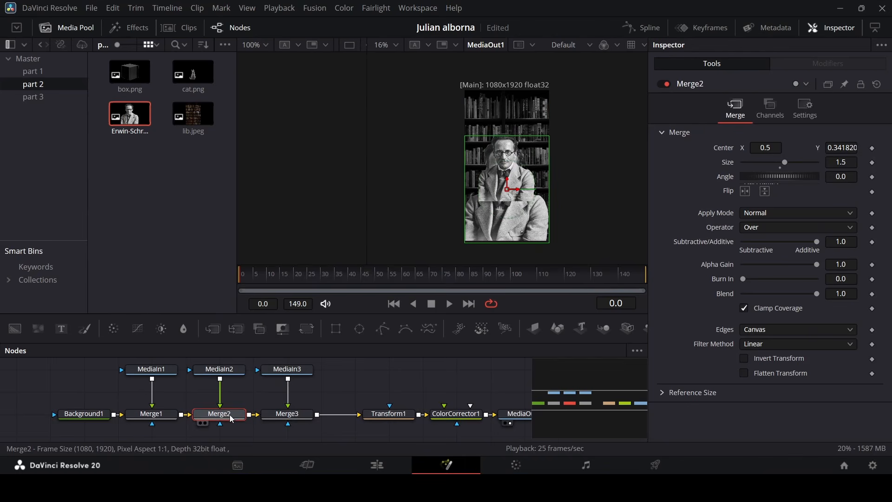
pyautogui.click(284, 414)
pyautogui.rightClick(284, 414)
pyautogui.click(349, 124)
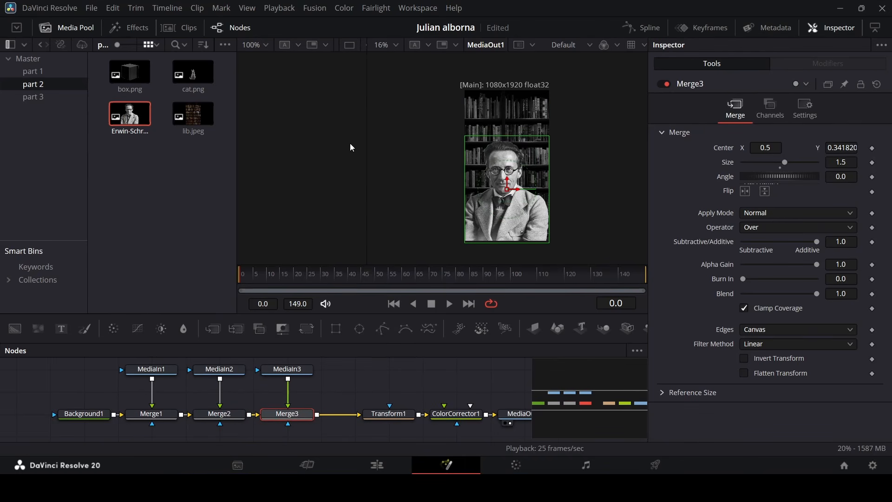
# Add a Rectangle mask to the second portrait's media input and set its width to 1.0.
pyautogui.scroll(2, 305, 367)
pyautogui.moveTo(336, 329); pyautogui.dragTo(288, 403)
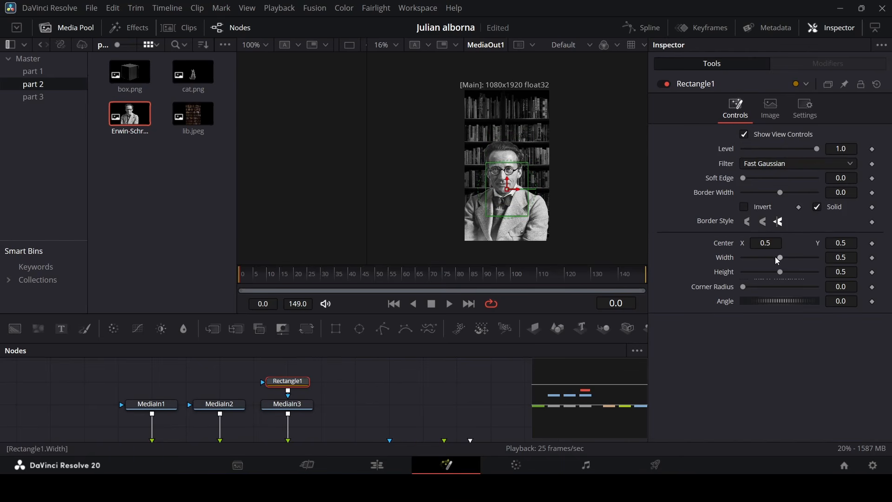
pyautogui.moveTo(778, 260); pyautogui.dragTo(679, 221)
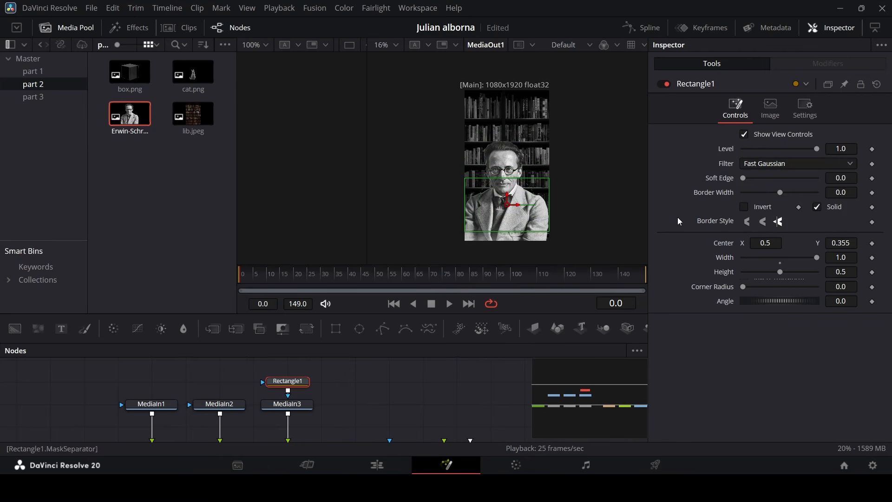
# Set the rectangle's height to 1.0 and move it up to center Y about 1.28.
pyautogui.doubleClick(782, 274)
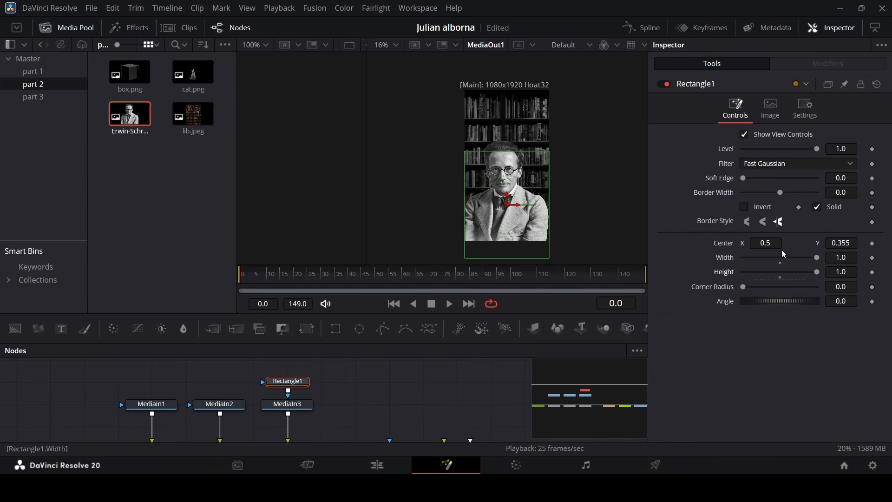
pyautogui.moveTo(845, 244); pyautogui.dragTo(800, 243)
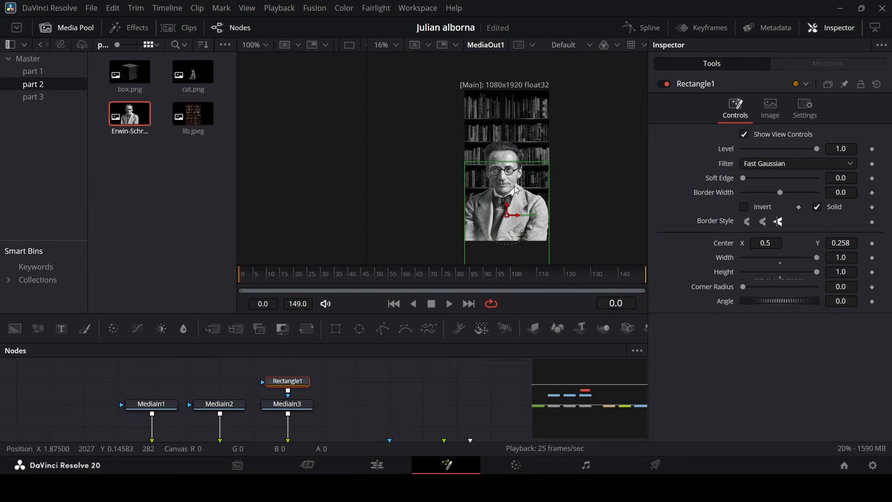
pyautogui.scroll(2, 498, 176)
pyautogui.scroll(1, 500, 176)
pyautogui.scroll(-3, 511, 204)
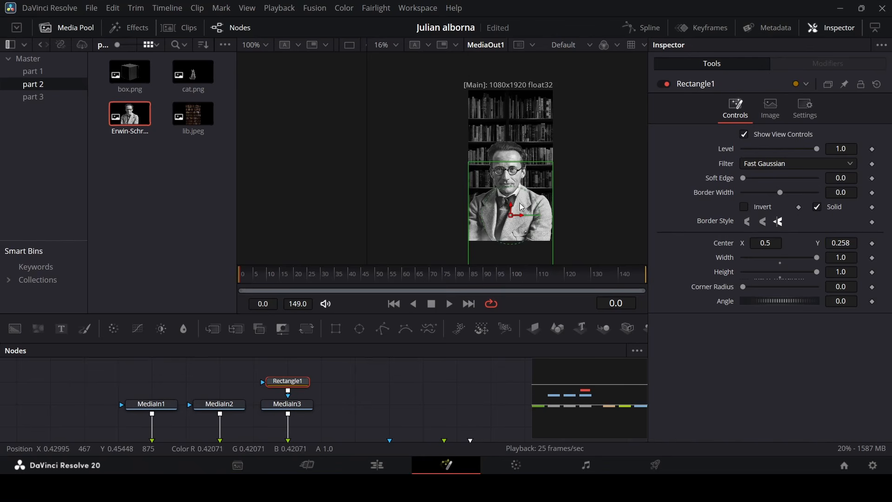
pyautogui.moveTo(511, 212); pyautogui.dragTo(513, 100)
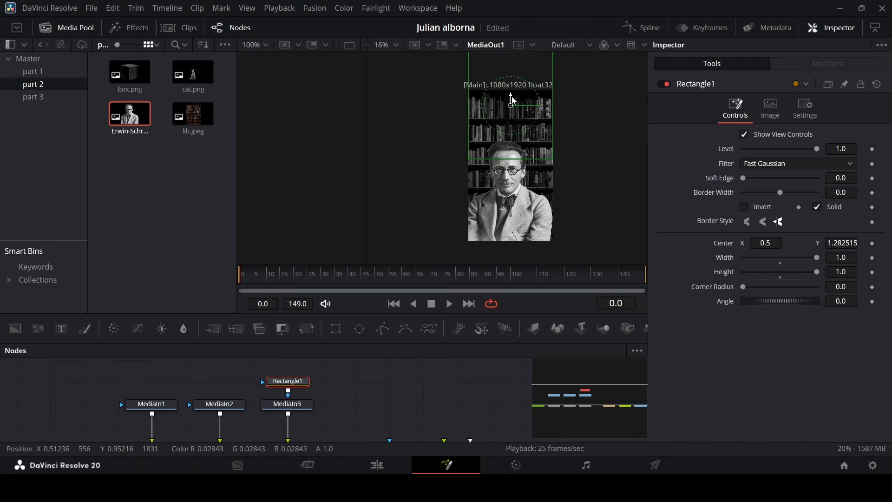
# Add a second Rectangle node and paste the first rectangle's settings into it.
pyautogui.scroll(2, 514, 146)
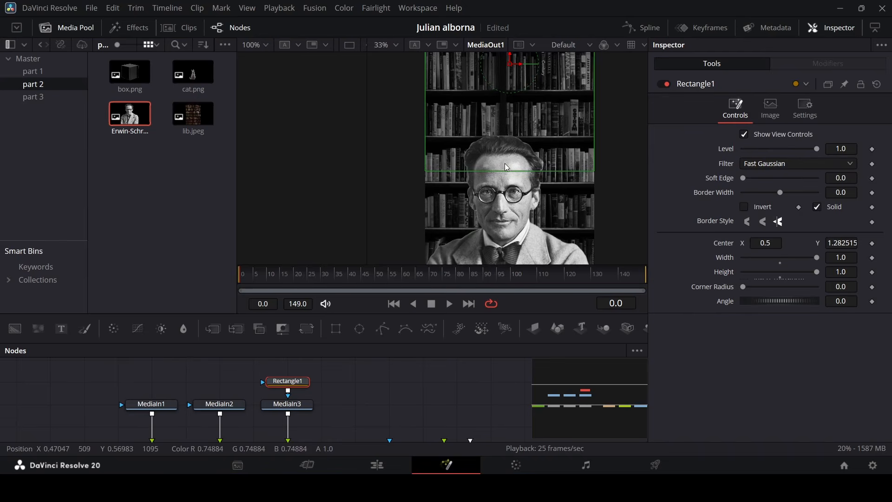
pyautogui.scroll(1, 506, 181)
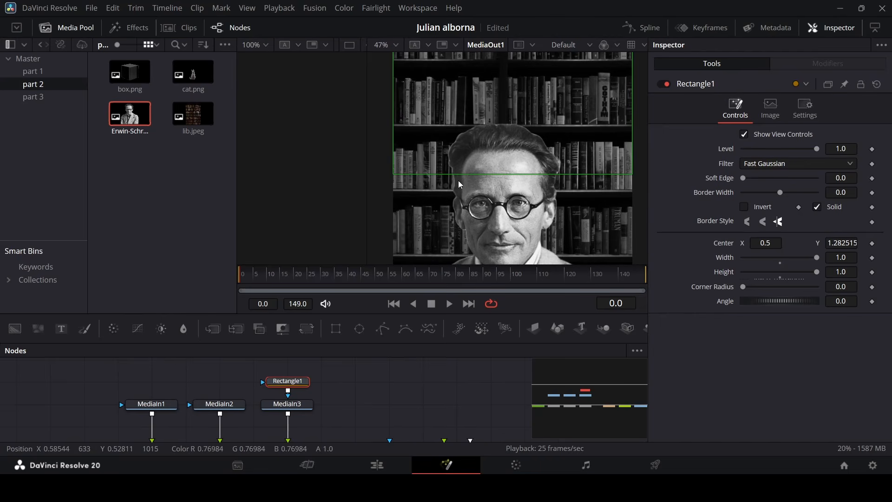
pyautogui.scroll(-2, 494, 174)
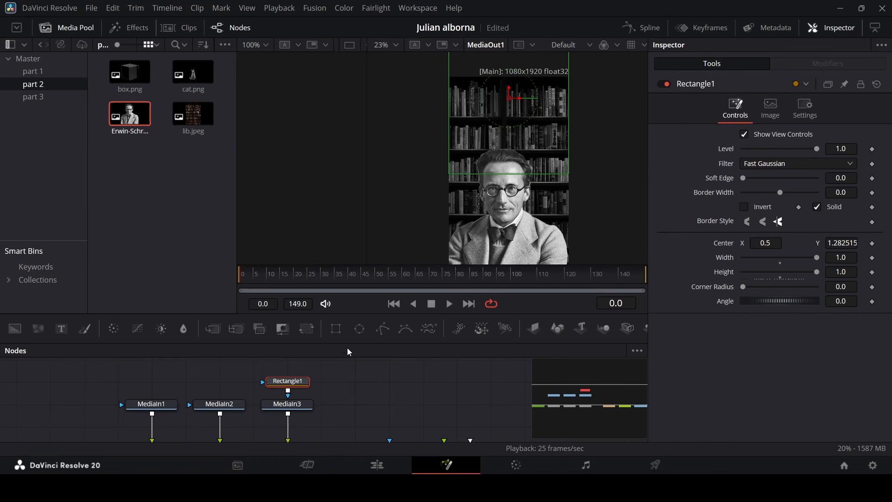
pyautogui.moveTo(343, 333); pyautogui.dragTo(243, 395)
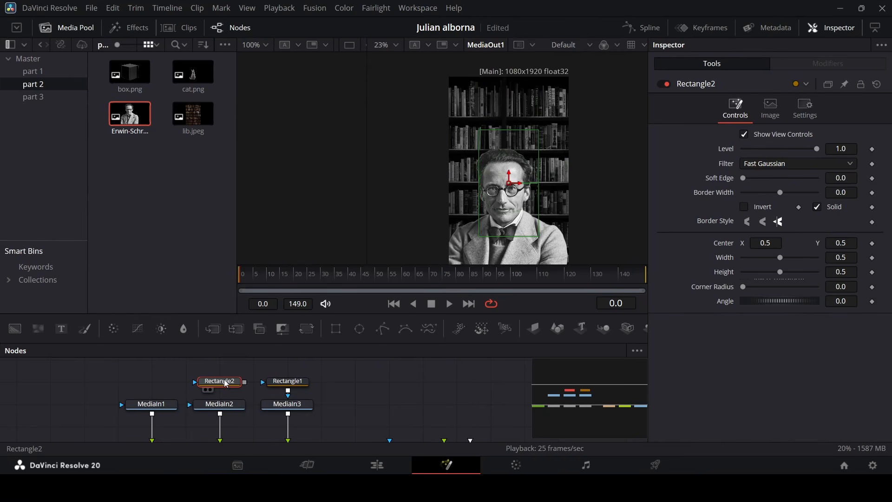
pyautogui.click(302, 386)
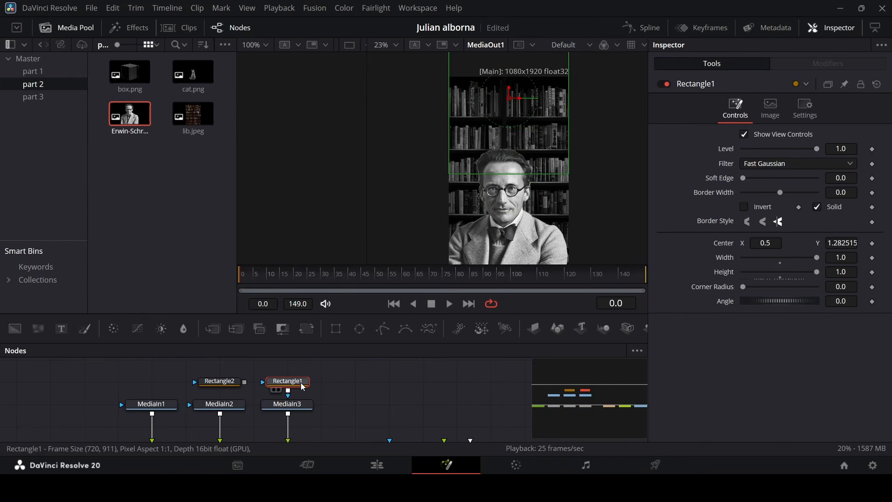
pyautogui.rightClick(224, 386)
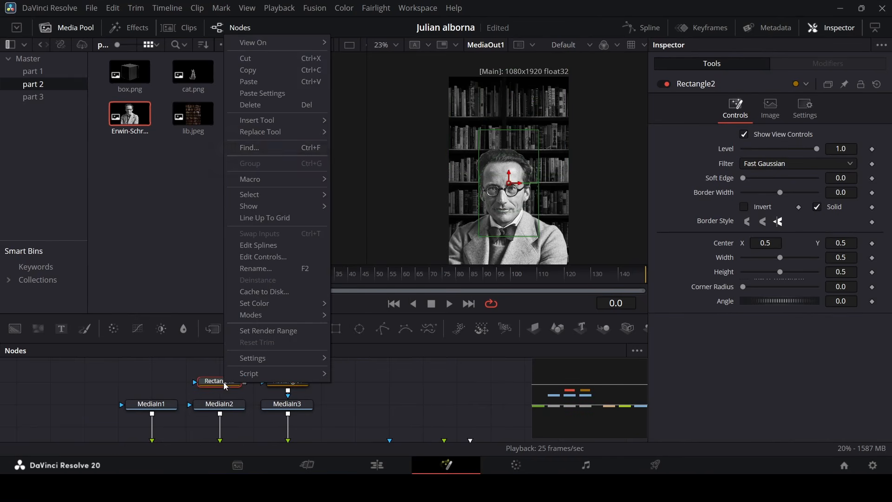
pyautogui.click(278, 94)
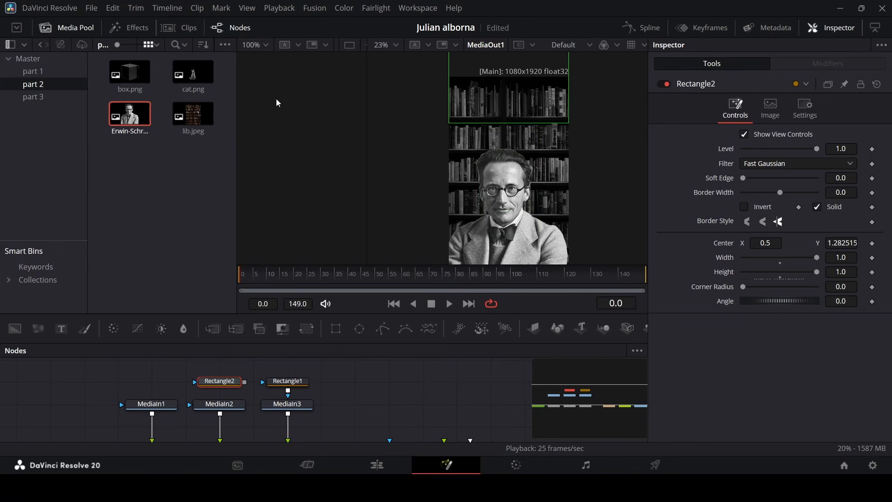
# Connect the second rectangle as a mask on the first portrait's media input and set its center Y to about 0.26.
pyautogui.moveTo(245, 382); pyautogui.dragTo(221, 411)
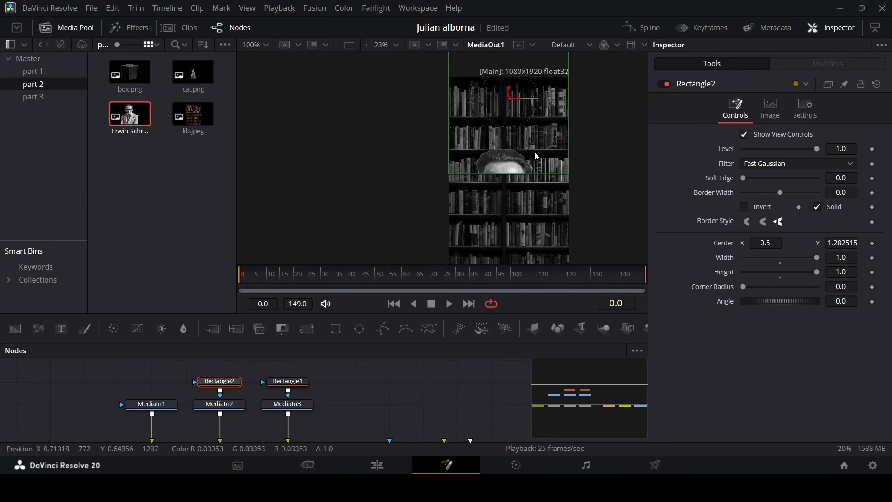
pyautogui.moveTo(850, 242); pyautogui.dragTo(375, 242)
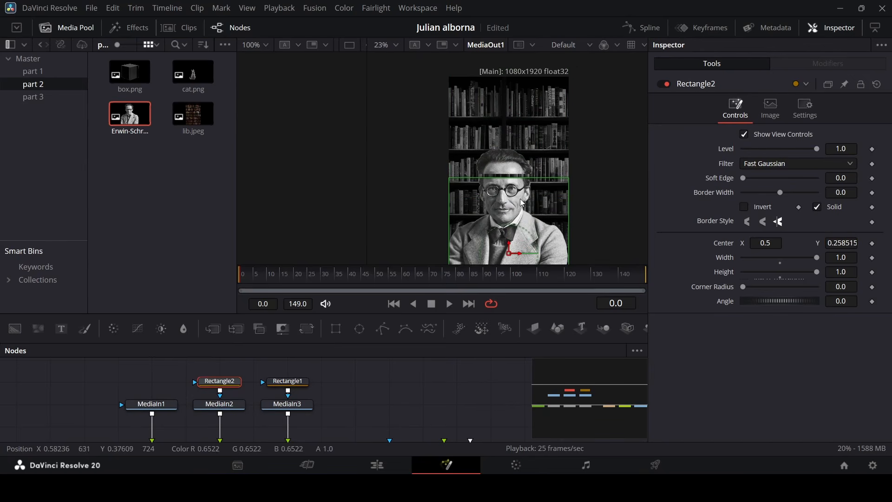
# Fine-tune the second rectangle's center Y to about 0.28 so its edge sits exactly on the cut line.
pyautogui.scroll(6, 500, 173)
pyautogui.moveTo(842, 243); pyautogui.dragTo(853, 243)
pyautogui.scroll(10, 479, 167)
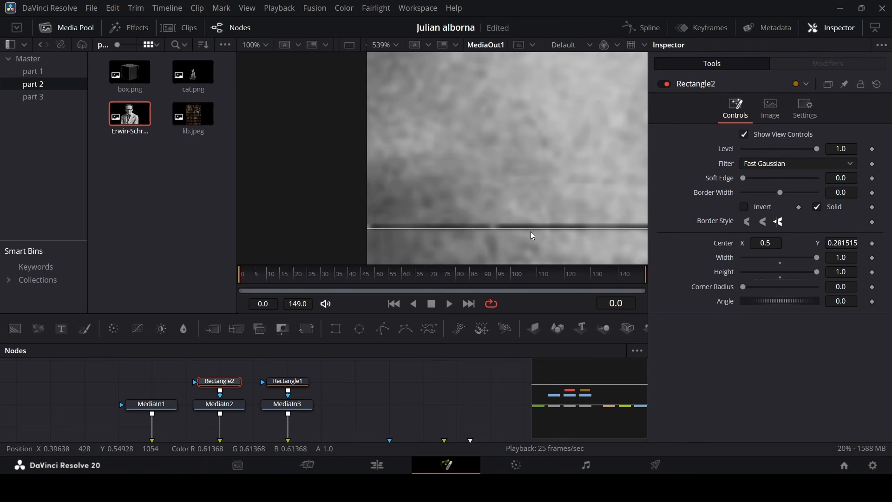
pyautogui.moveTo(842, 244); pyautogui.dragTo(843, 244)
pyautogui.scroll(-3, 497, 181)
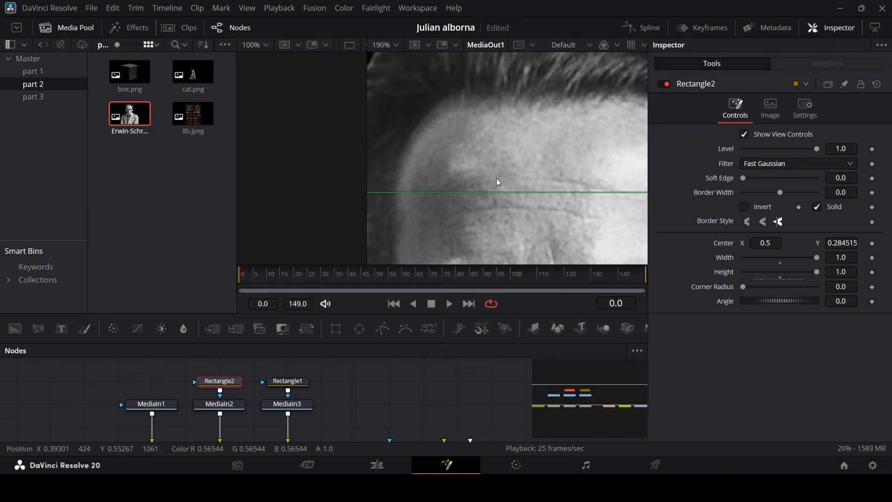
pyautogui.click(489, 363)
pyautogui.scroll(-8, 465, 195)
pyautogui.scroll(2, 511, 200)
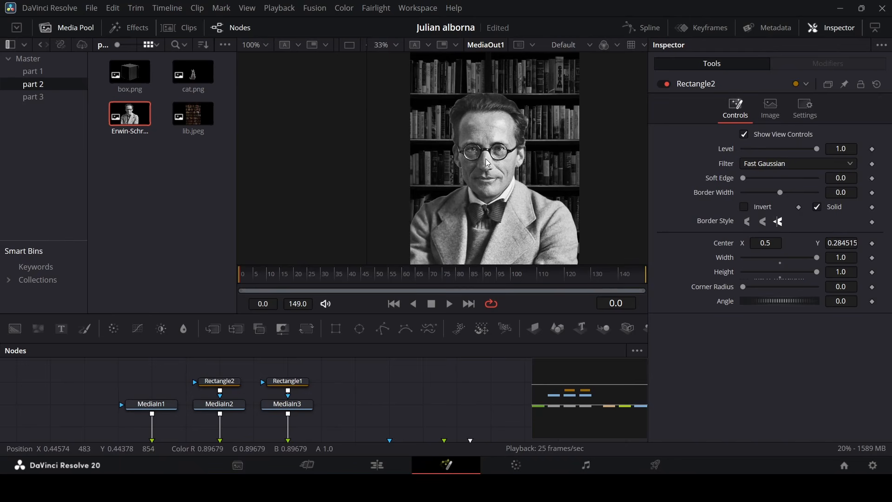
pyautogui.scroll(-2, 355, 388)
# Try raising the top portrait merge's center Y to about 0.41.
pyautogui.click(287, 413)
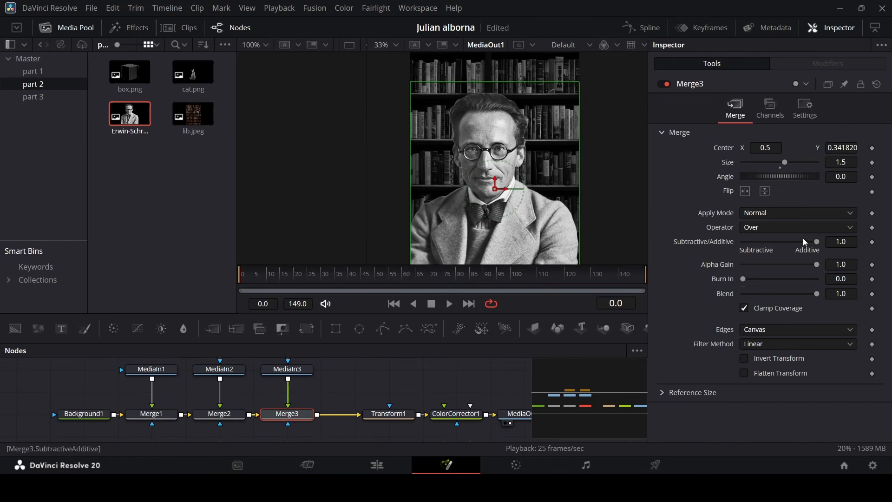
pyautogui.moveTo(843, 149); pyautogui.dragTo(860, 148)
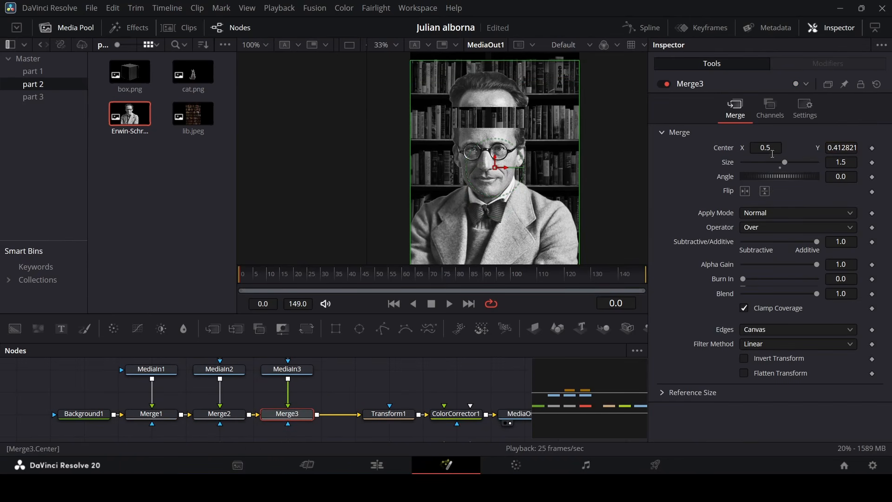
# Set keyframes on the transform's size and center at frame 0.
pyautogui.click(377, 415)
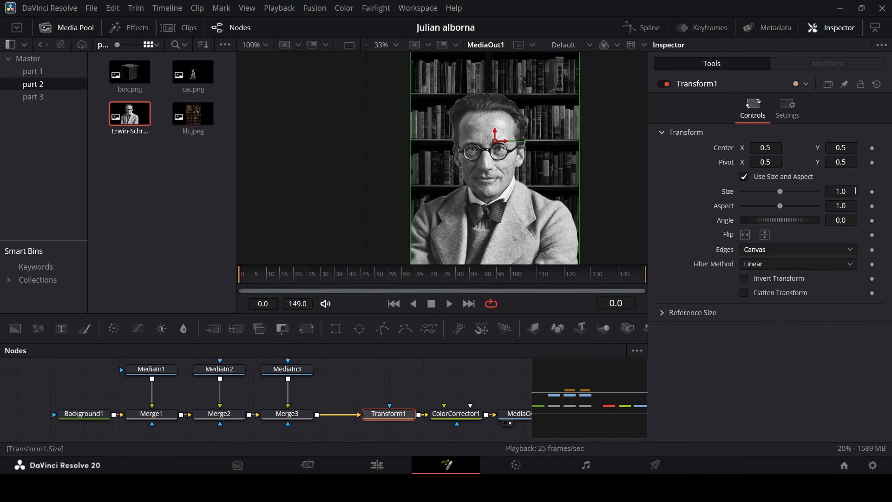
pyautogui.click(872, 192)
pyautogui.click(872, 148)
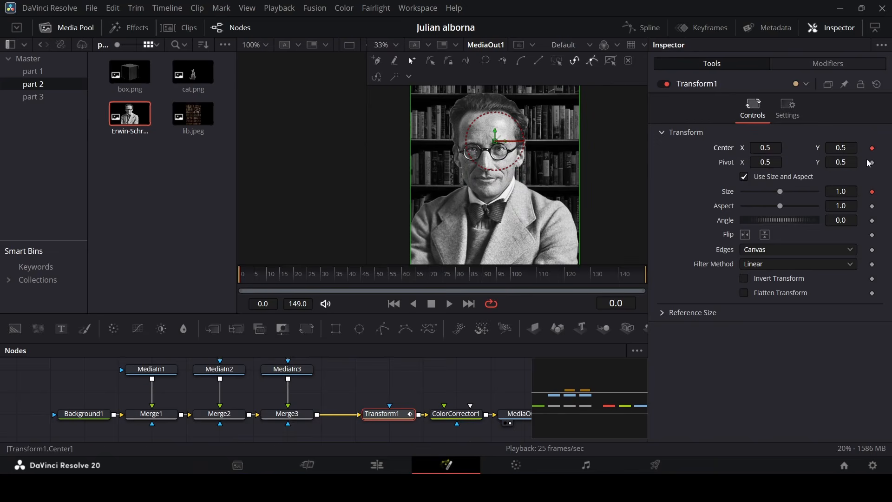
pyautogui.scroll(-4, 494, 171)
pyautogui.scroll(2, 495, 171)
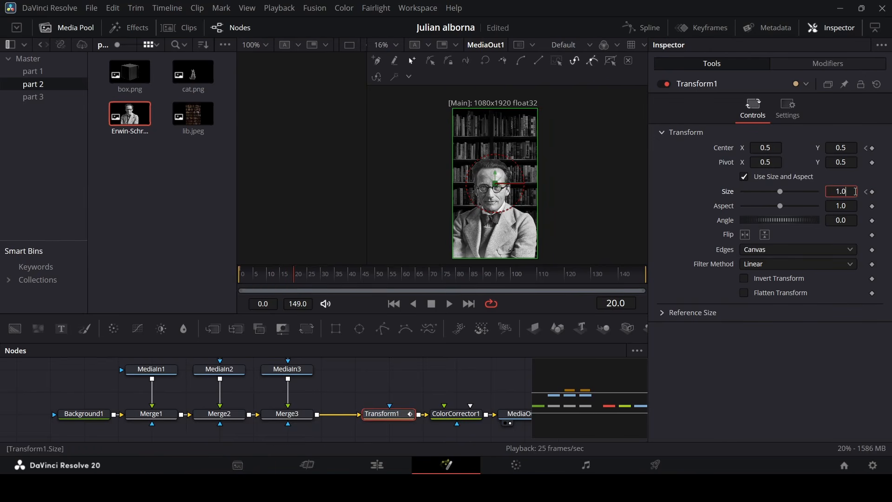
# At frame 20, keyframe the transform's size to 1.2 and its center Y to 0.55.
pyautogui.click(856, 192)
pyautogui.write('1.2')
pyautogui.press('Tab')
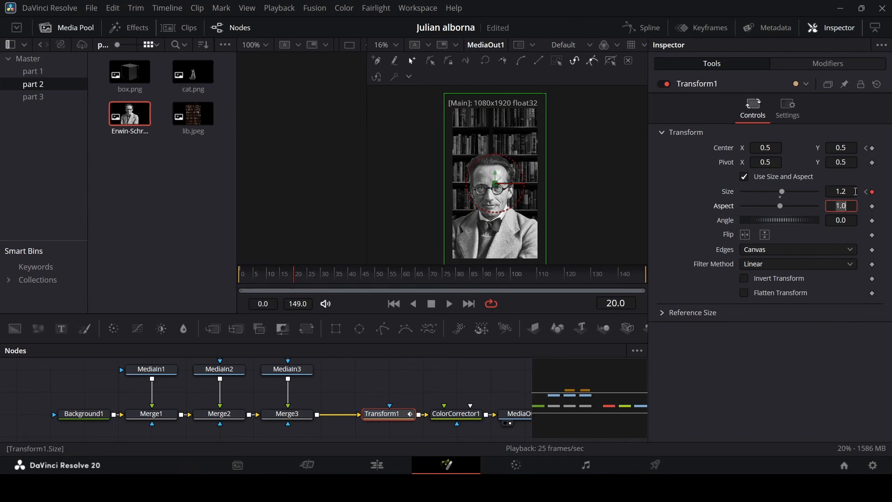
pyautogui.click(854, 148)
pyautogui.click(852, 163)
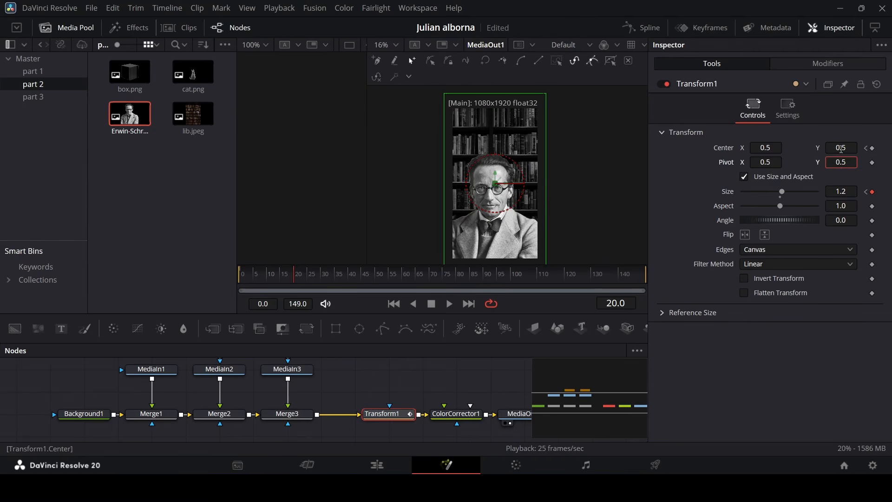
pyautogui.moveTo(842, 149); pyautogui.dragTo(845, 149)
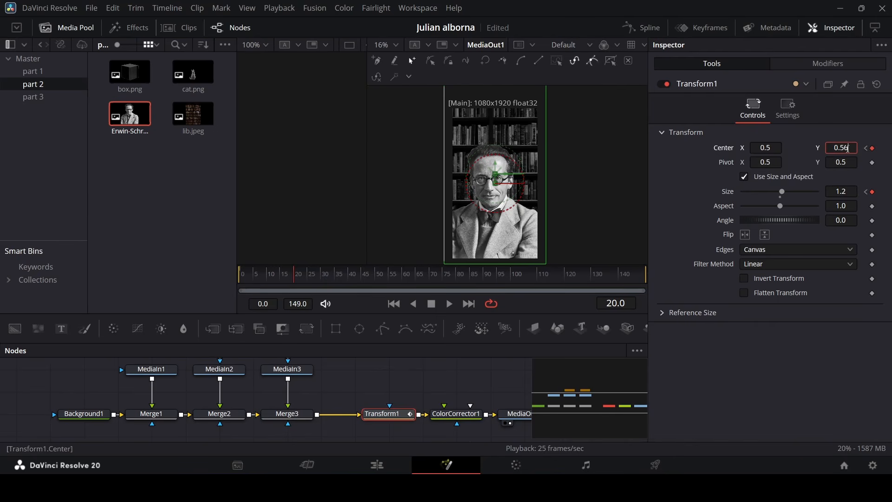
pyautogui.press('Tab')
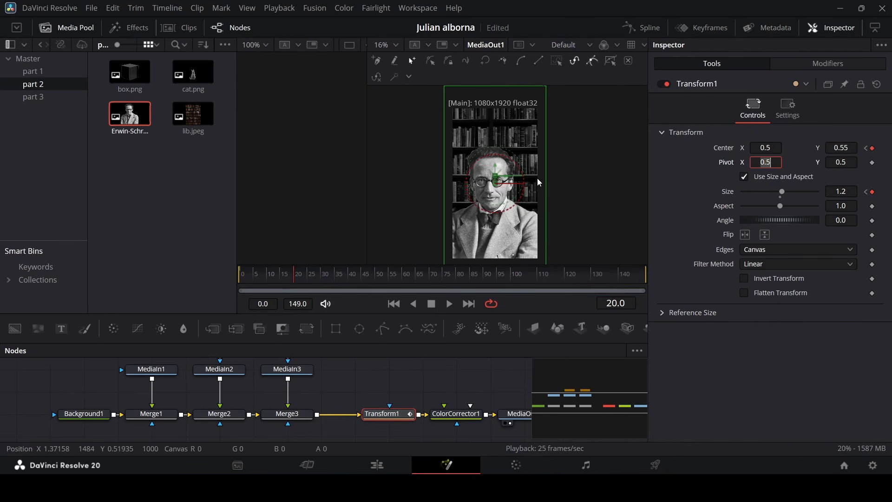
# At frame 50, keyframe the transform's center Y to about 0.42.
pyautogui.scroll(-2, 538, 178)
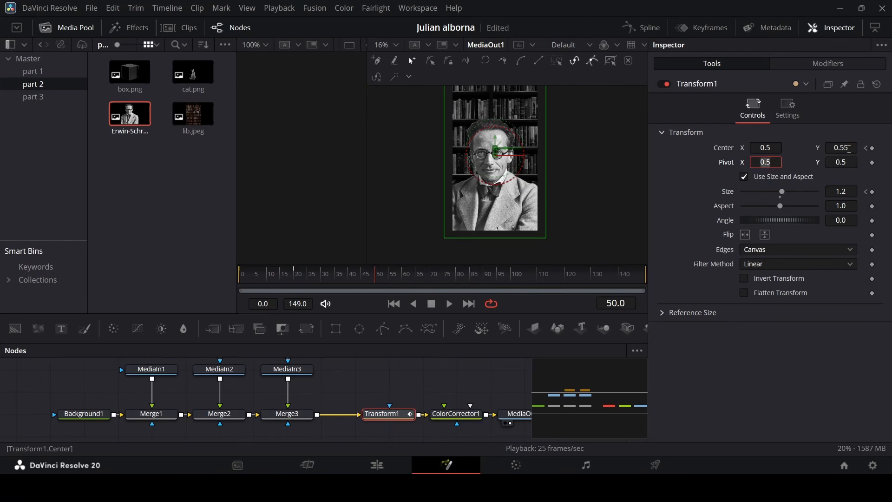
pyautogui.moveTo(848, 148); pyautogui.dragTo(702, 174)
pyautogui.scroll(2, 544, 194)
pyautogui.scroll(-1, 570, 185)
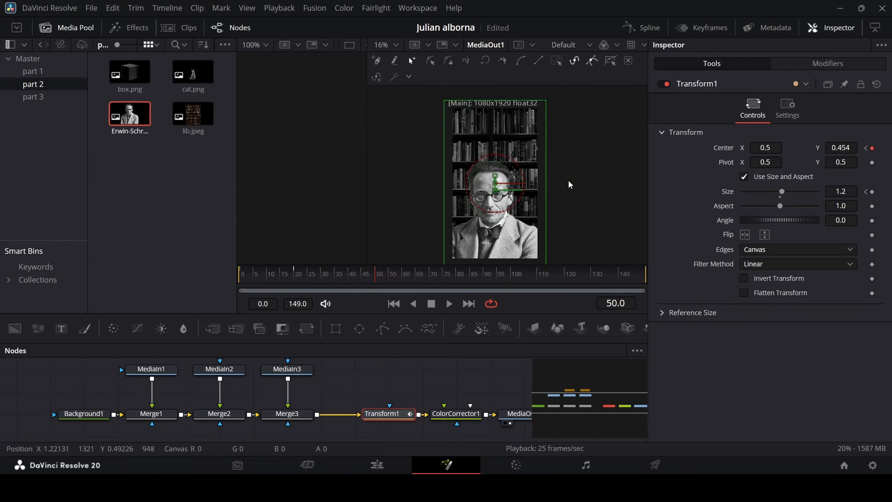
pyautogui.moveTo(847, 148); pyautogui.dragTo(799, 149)
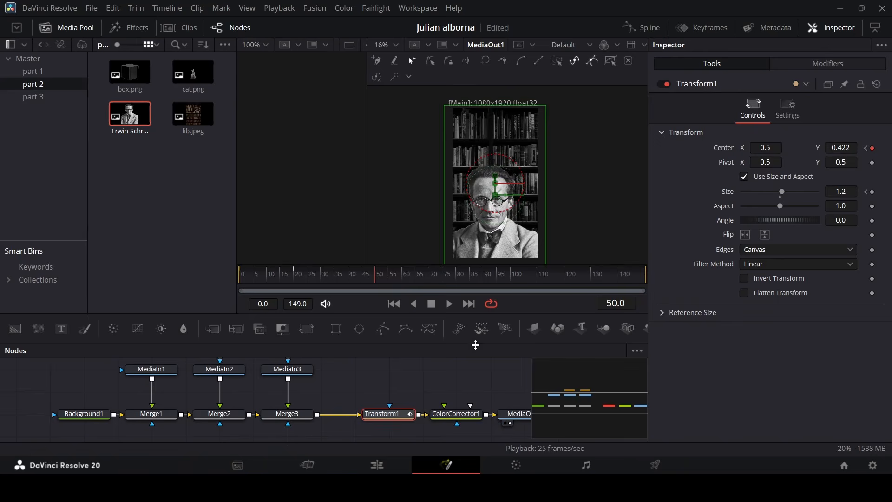
# Play back the animation from the start to review the zoom motion.
pyautogui.click(473, 371)
pyautogui.scroll(3, 498, 124)
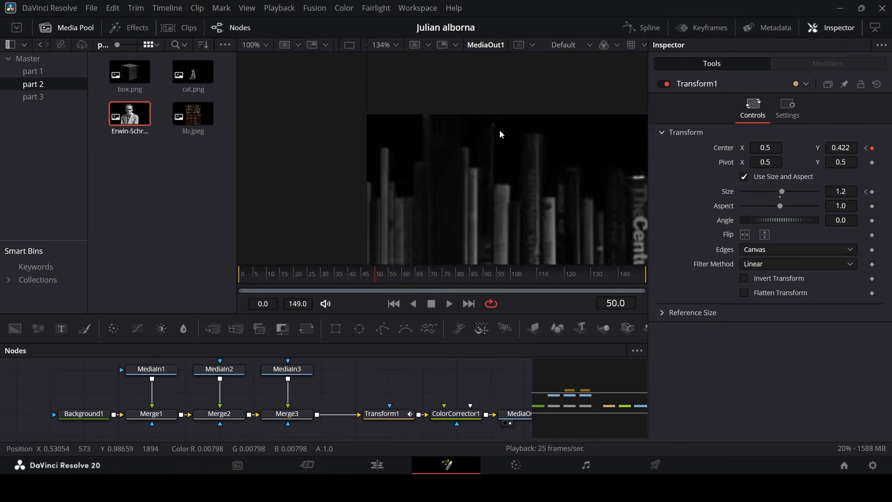
pyautogui.scroll(-2, 500, 130)
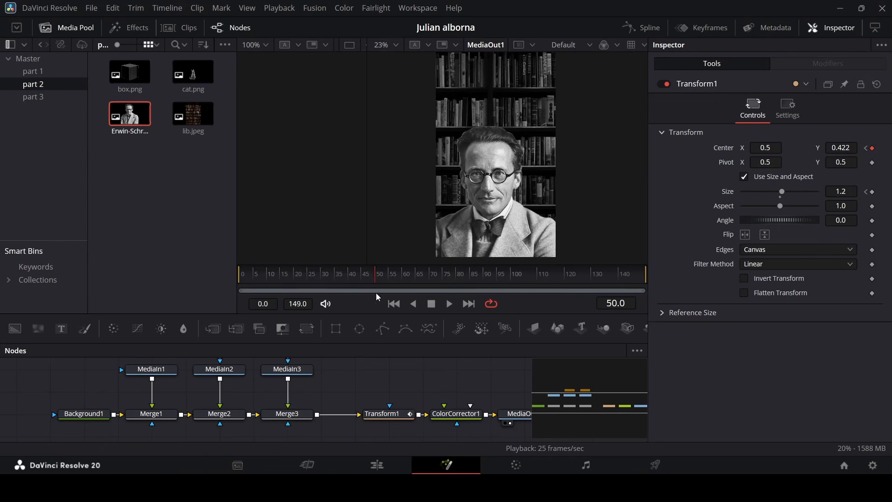
pyautogui.moveTo(375, 293); pyautogui.dragTo(222, 289)
pyautogui.press('space')
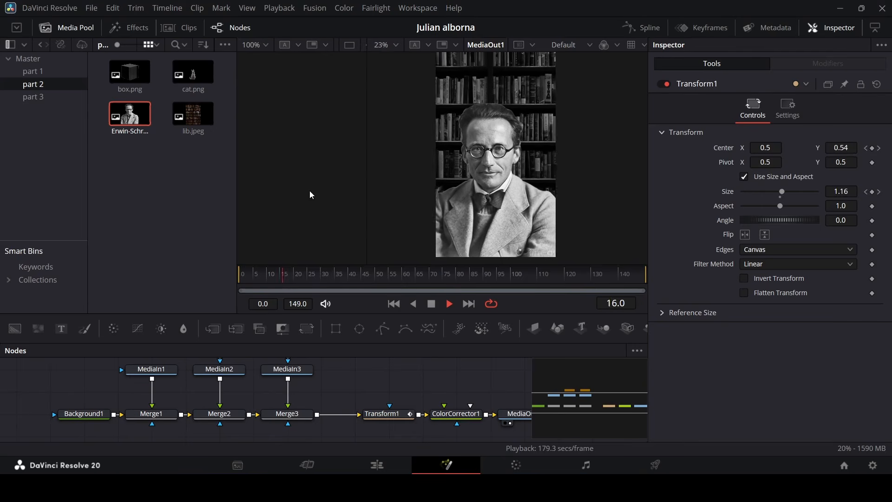
pyautogui.press('space')
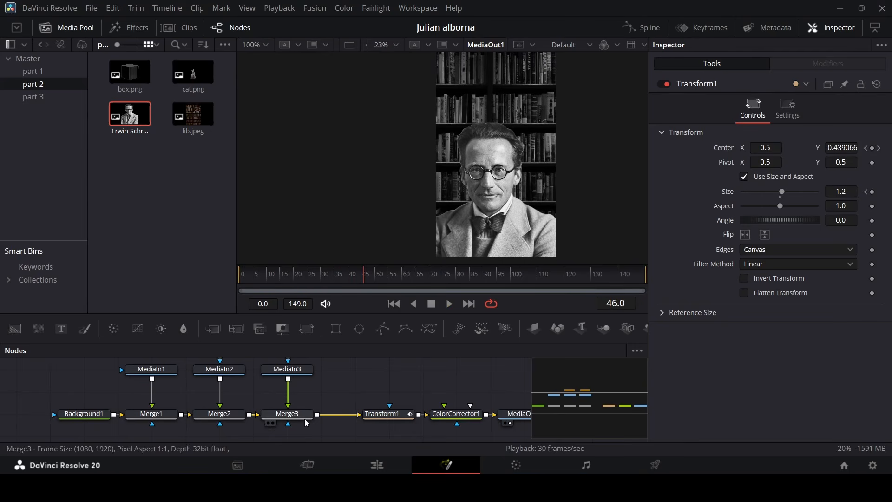
# Add a keyframe to the top portrait merge's center at frame 20.
pyautogui.click(382, 415)
pyautogui.click(299, 278)
pyautogui.moveTo(299, 278); pyautogui.dragTo(295, 285)
pyautogui.click(299, 413)
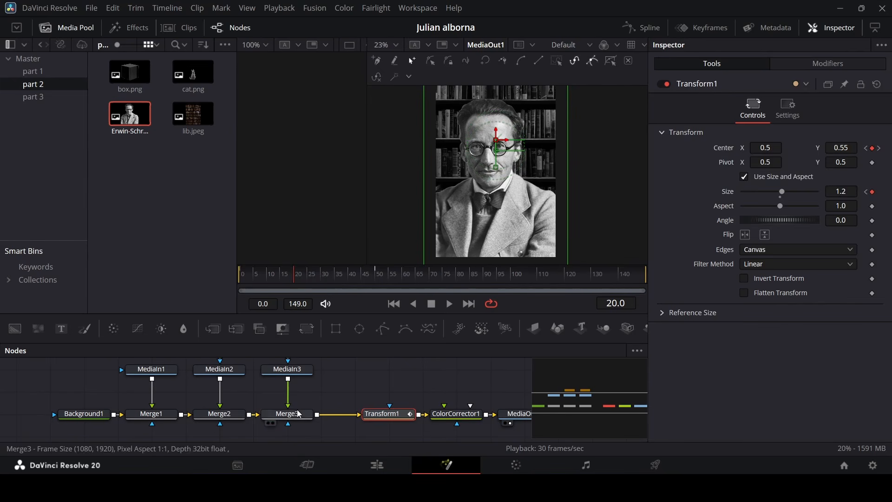
pyautogui.click(872, 148)
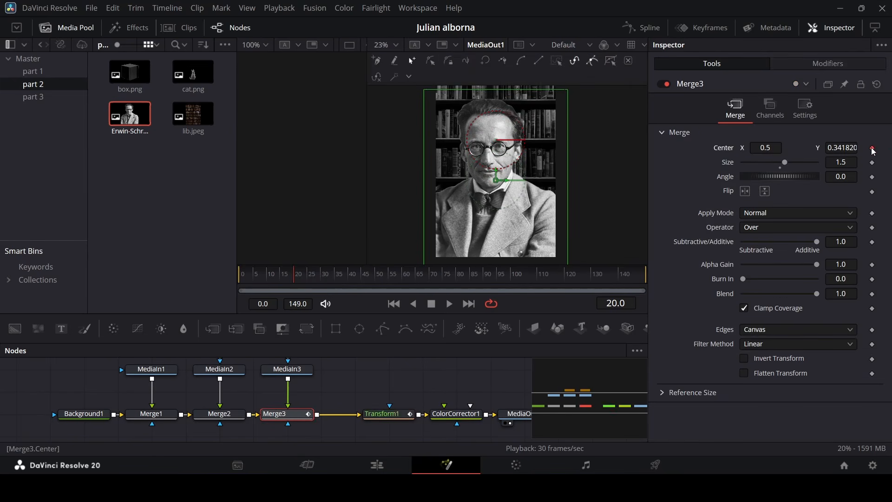
# At frame 50, raise the top portrait merge's center Y to about 0.58.
pyautogui.click(381, 278)
pyautogui.moveTo(380, 301); pyautogui.dragTo(376, 301)
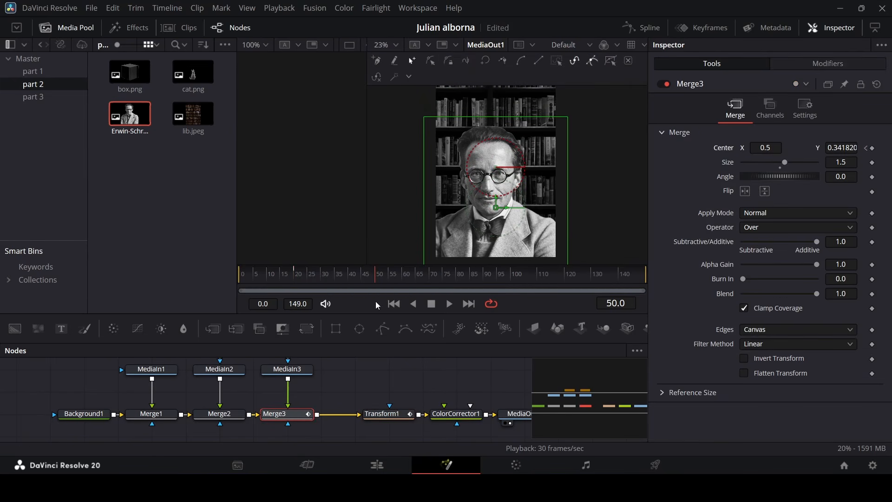
pyautogui.moveTo(845, 149); pyautogui.dragTo(869, 148)
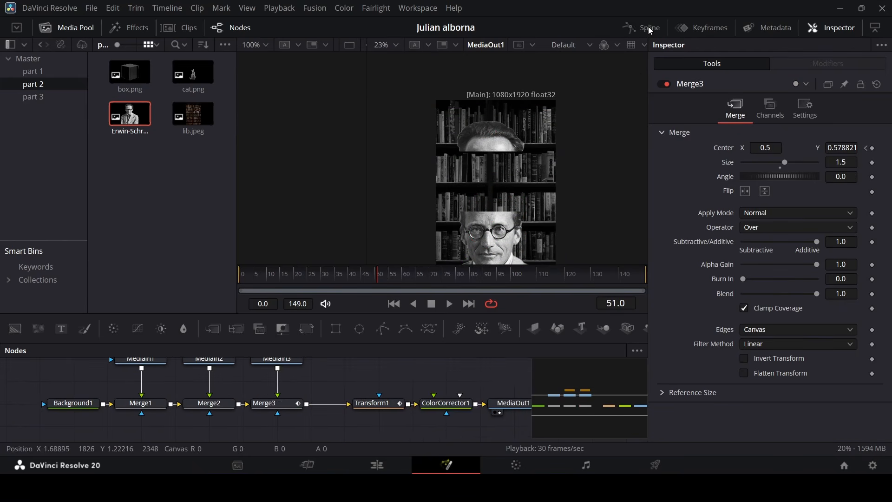
# In the spline editor, select all keyframes of the top portrait merge and the transform and smooth them.
pyautogui.click(650, 29)
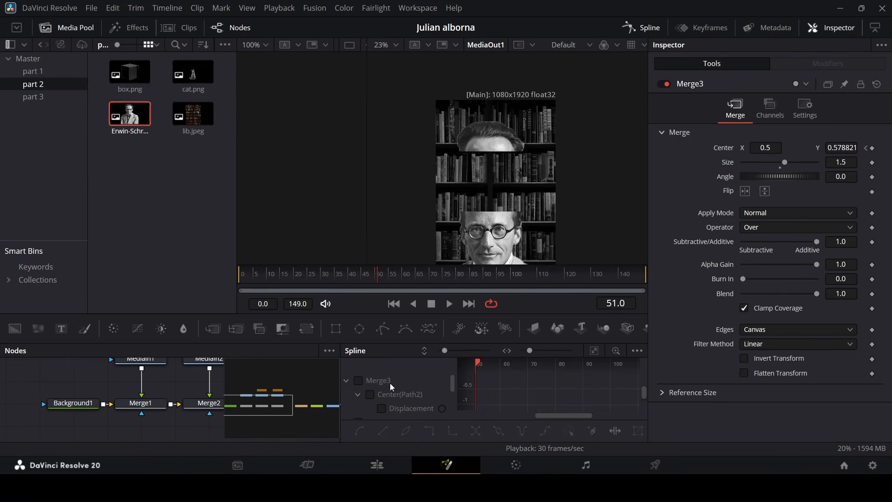
pyautogui.click(355, 381)
pyautogui.click(346, 380)
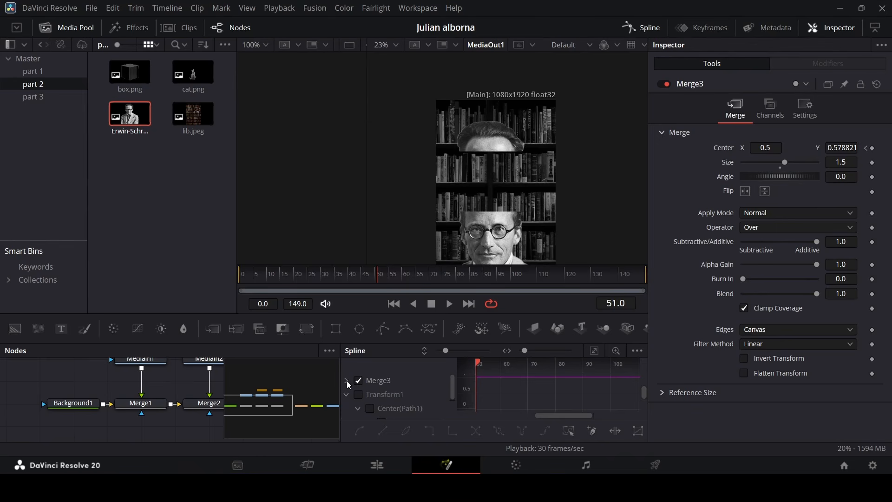
pyautogui.click(346, 395)
pyautogui.click(358, 394)
pyautogui.click(594, 351)
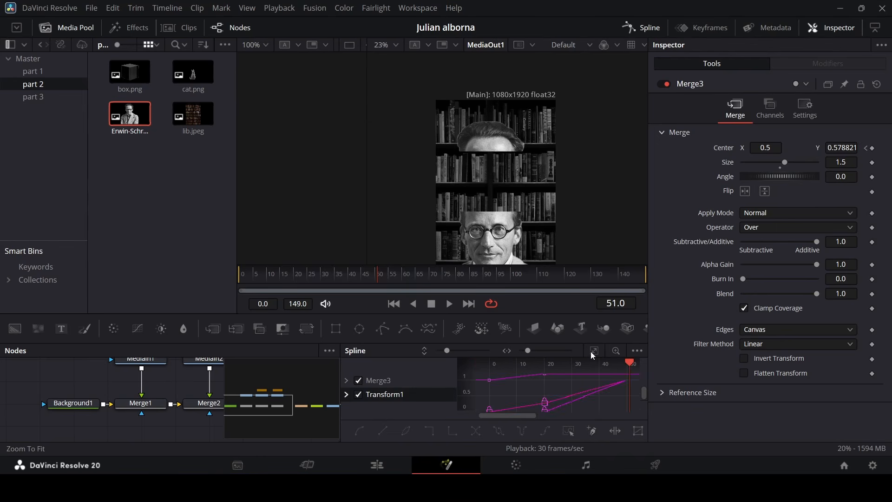
pyautogui.scroll(-4, 589, 390)
pyautogui.moveTo(513, 408); pyautogui.dragTo(576, 374)
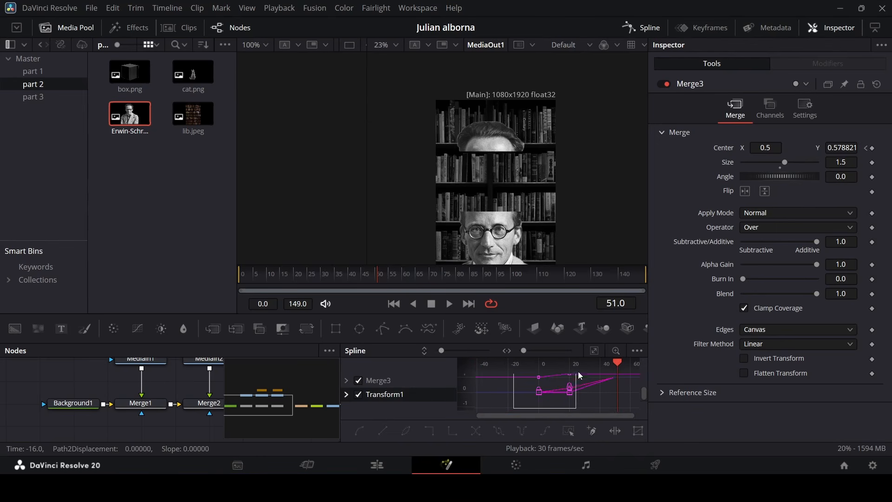
pyautogui.moveTo(629, 355); pyautogui.dragTo(629, 357)
pyautogui.hotkey('shift', 's')
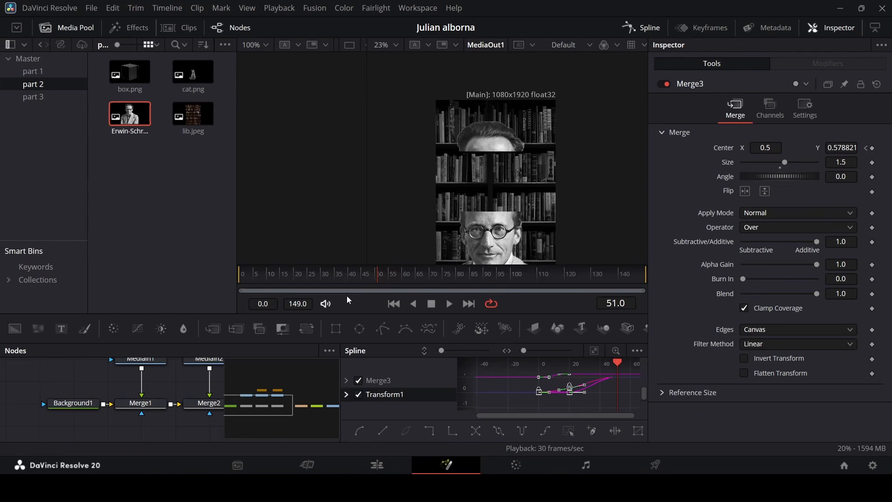
# Play back the animation to review the eased head-lift motion.
pyautogui.moveTo(268, 278); pyautogui.dragTo(163, 283)
pyautogui.press('space')
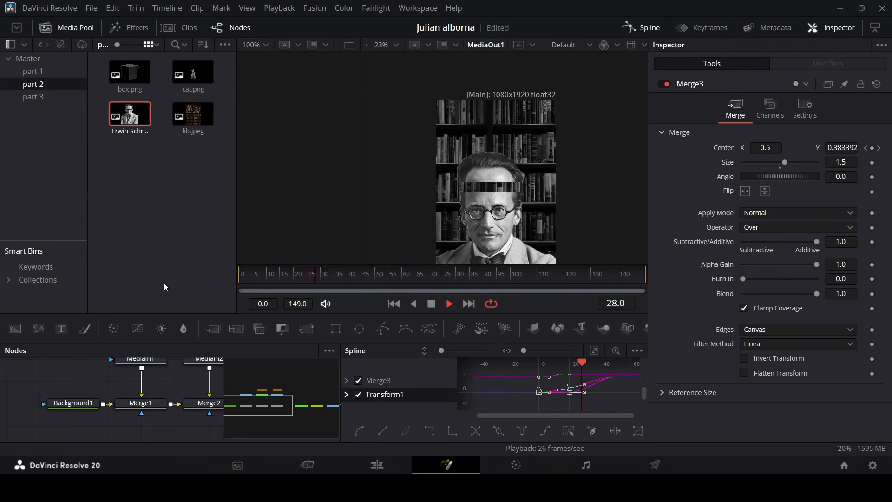
pyautogui.click(642, 24)
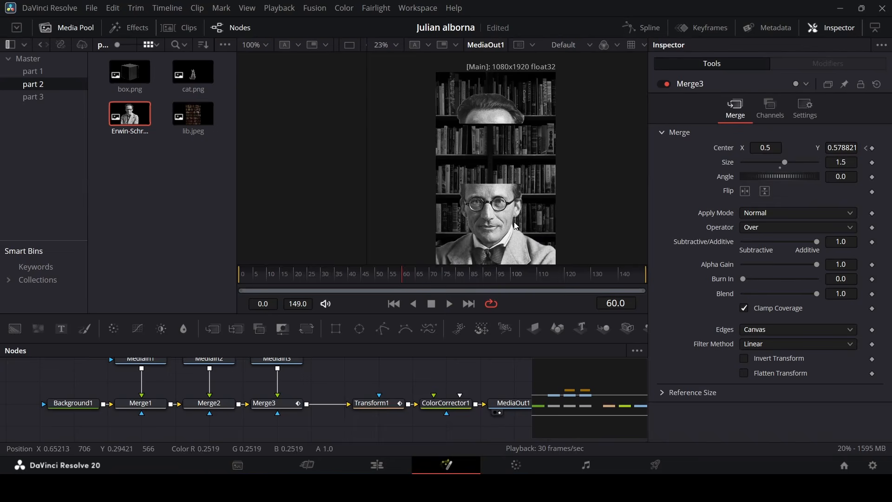
pyautogui.click(246, 273)
pyautogui.press('space')
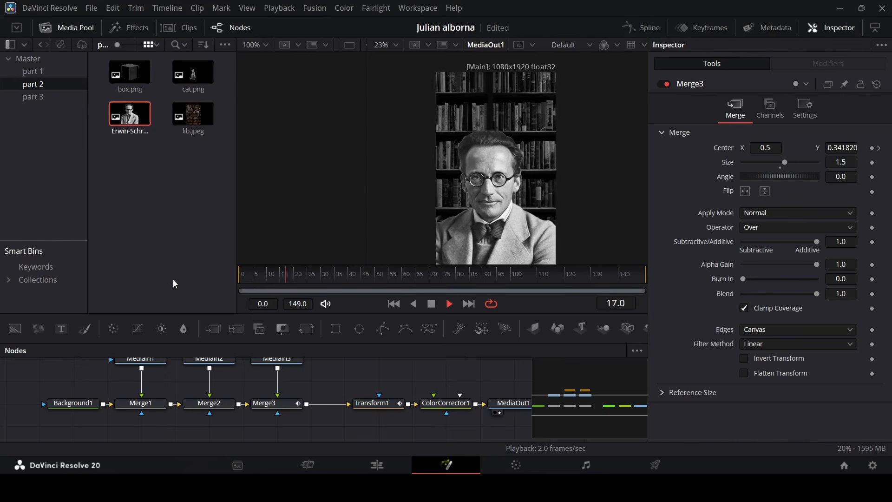
pyautogui.press('space')
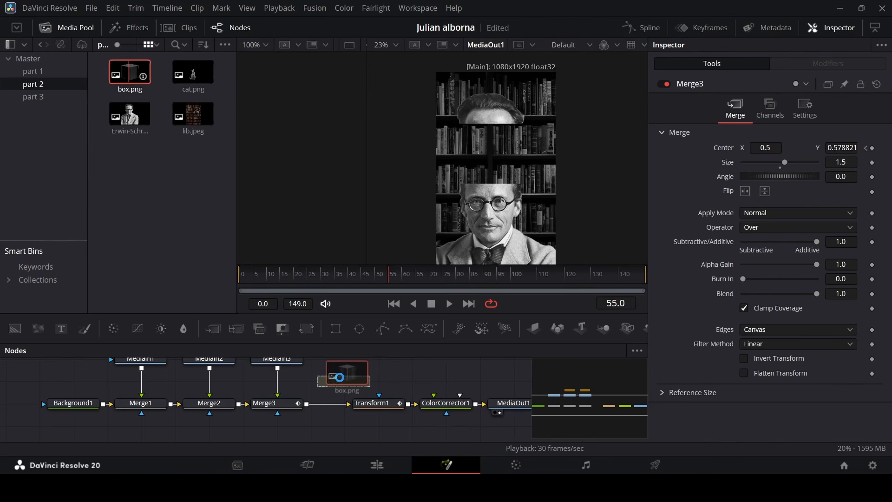
# Merge box.png after the top portrait, scaling it to 0.6 and centering it at about 0.49, 0.66 over the head.
pyautogui.moveTo(339, 377); pyautogui.dragTo(330, 406)
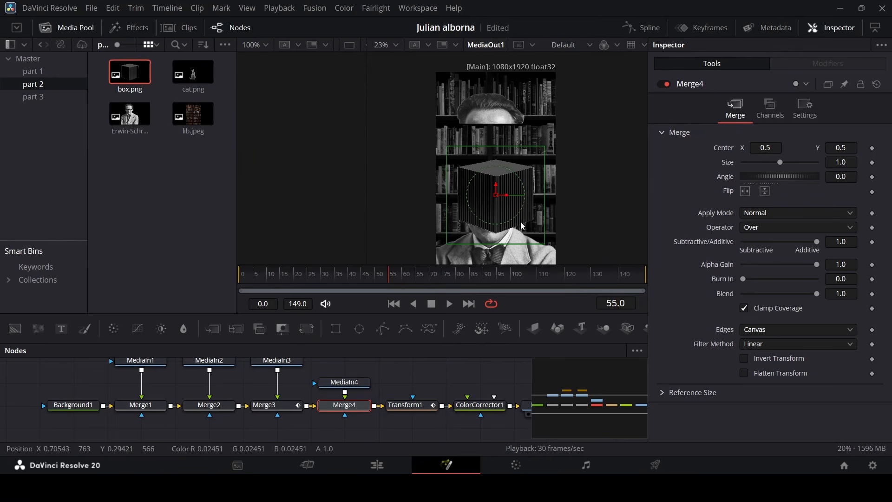
pyautogui.moveTo(780, 162); pyautogui.dragTo(751, 160)
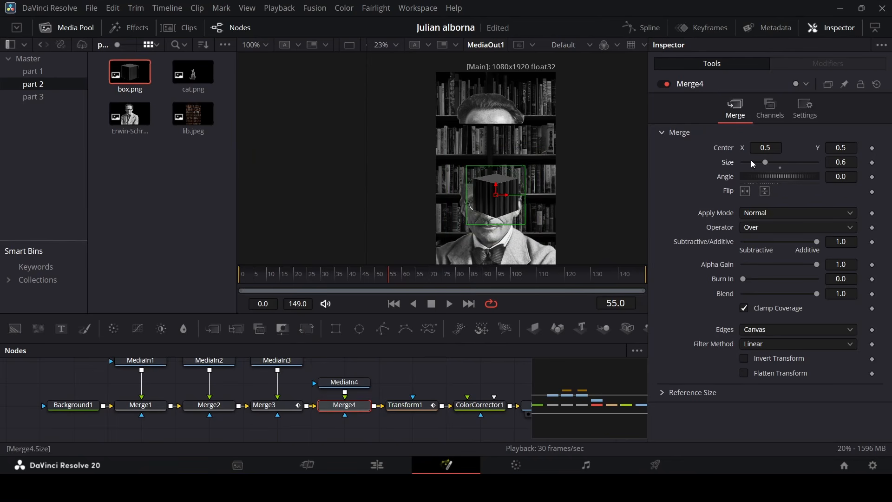
pyautogui.moveTo(495, 186); pyautogui.dragTo(503, 157)
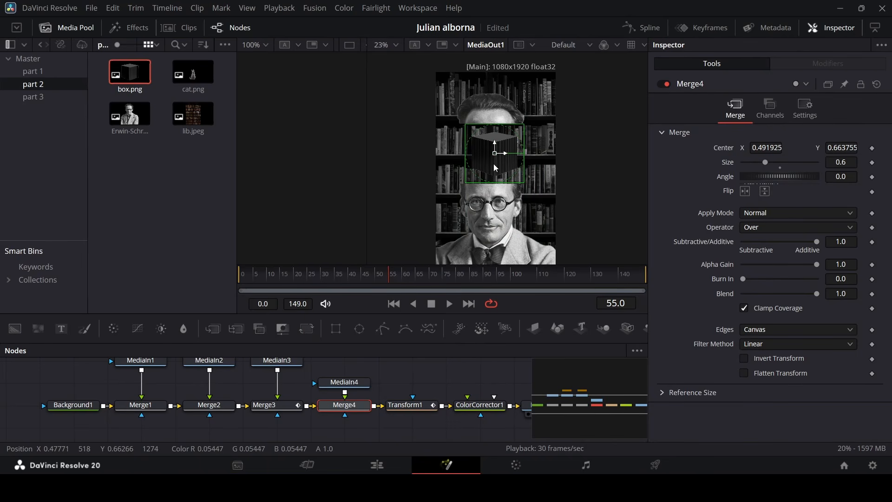
# Add a rectangle mask to the box image and set its width and height to 1.0.
pyautogui.click(467, 375)
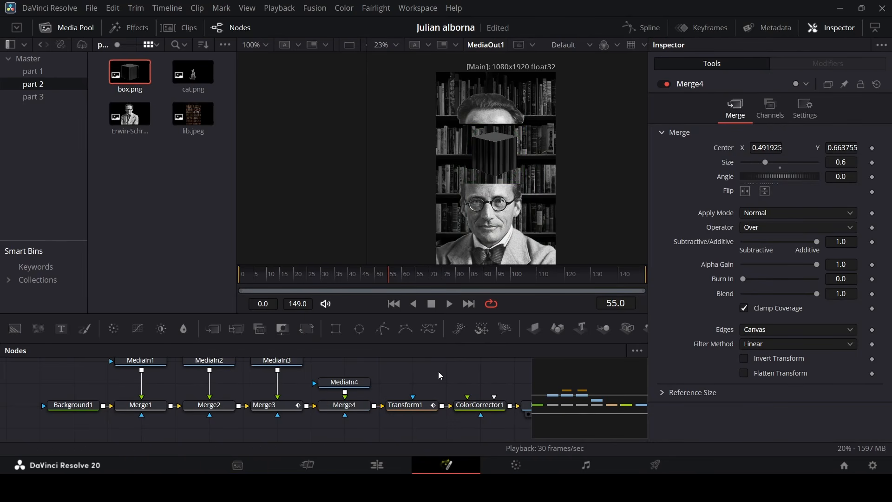
pyautogui.click(336, 329)
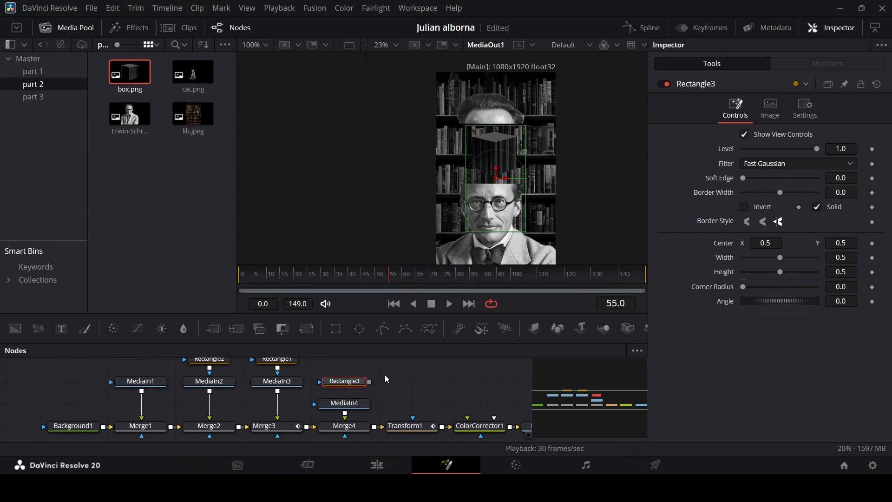
pyautogui.moveTo(370, 382); pyautogui.dragTo(363, 408)
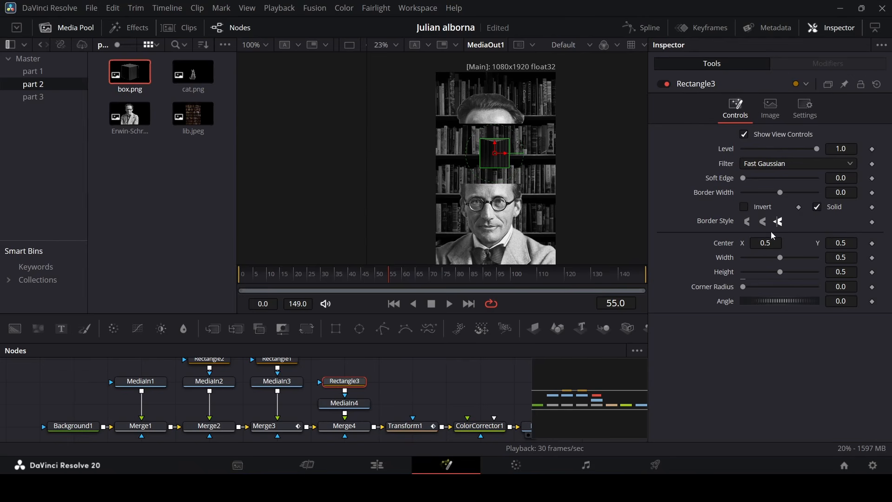
pyautogui.moveTo(783, 259); pyautogui.dragTo(849, 262)
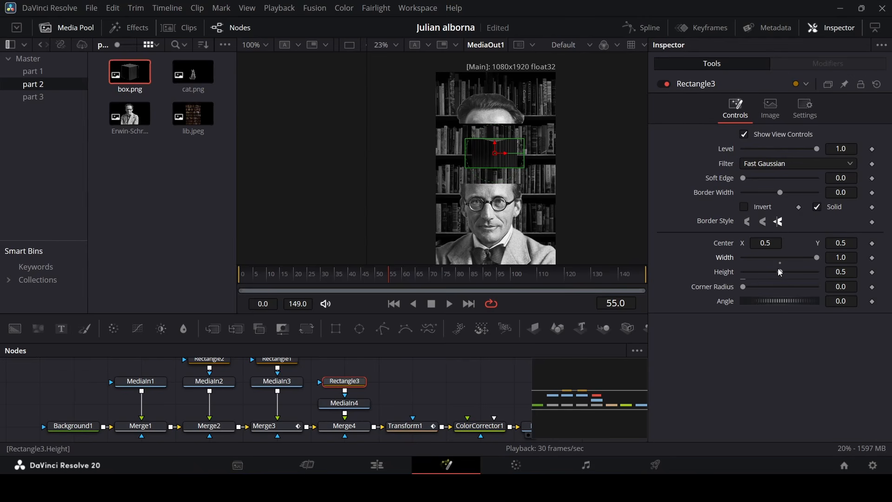
pyautogui.moveTo(780, 271); pyautogui.dragTo(821, 274)
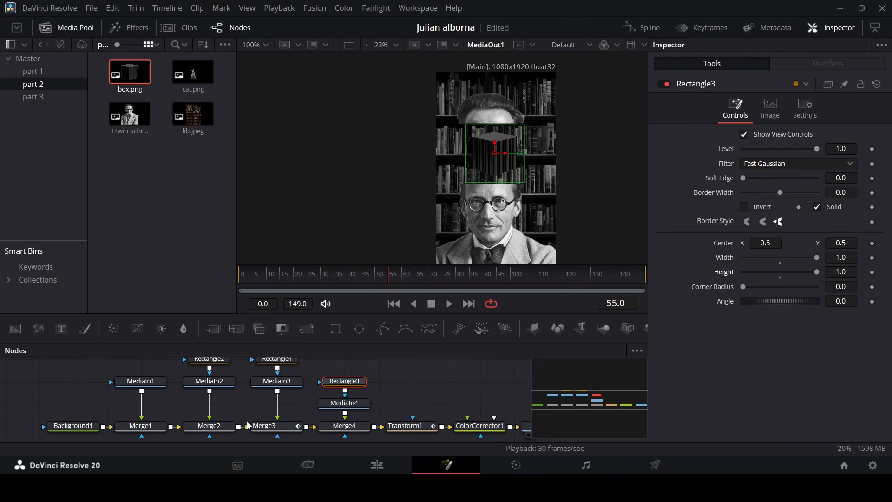
# At frame 50, matching the top portrait's keyframe, set a keyframe on the rectangle mask's center.
pyautogui.click(273, 432)
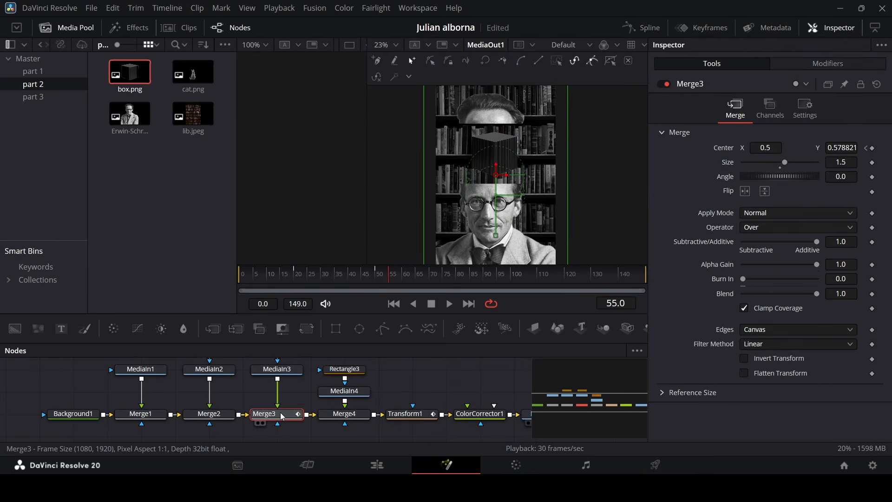
pyautogui.moveTo(314, 278); pyautogui.dragTo(383, 278)
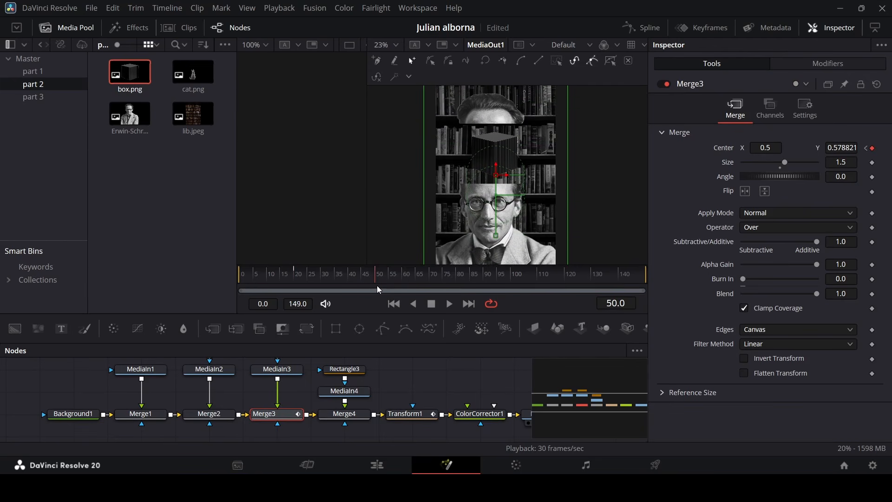
pyautogui.click(345, 369)
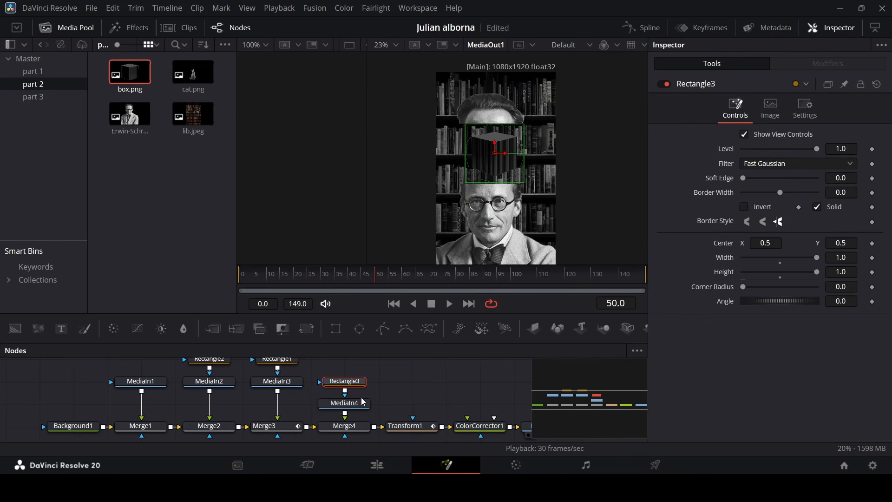
pyautogui.click(872, 244)
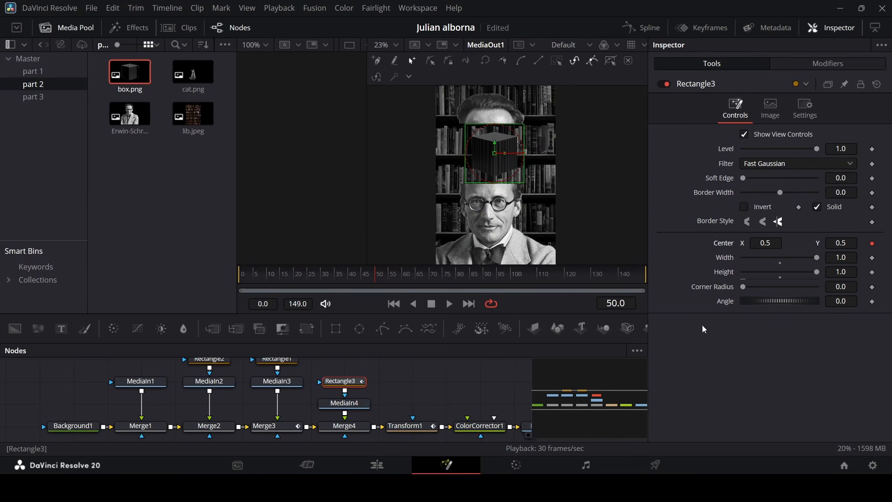
# At frame 20, set the rectangle mask's center Y to -0.416.
pyautogui.click(289, 431)
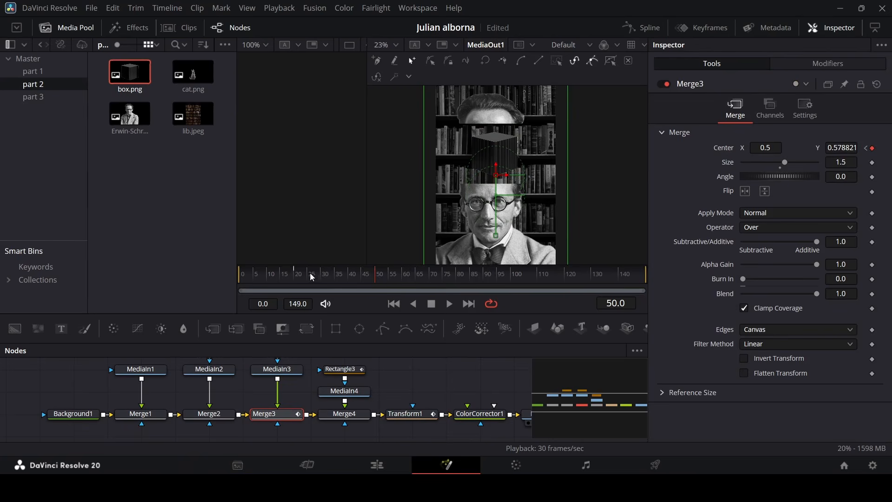
pyautogui.click(293, 273)
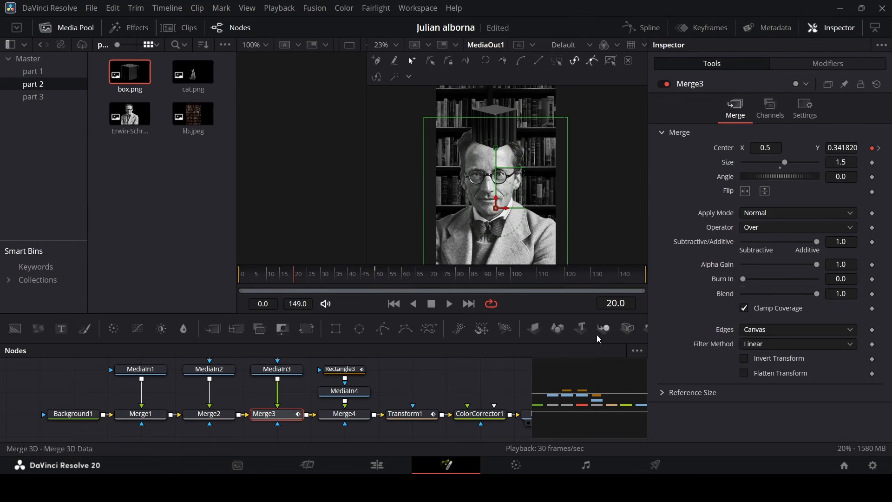
pyautogui.click(342, 369)
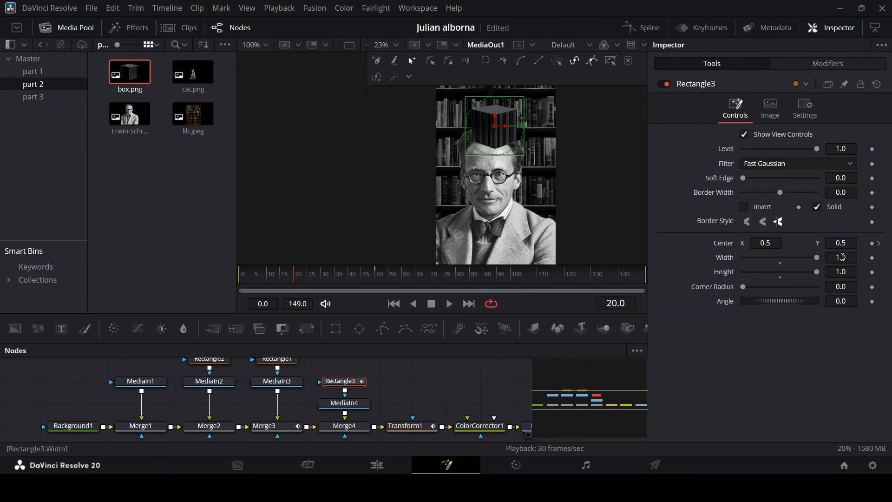
pyautogui.moveTo(842, 243); pyautogui.dragTo(410, 245)
# Play back the animation to check how the mask reveals the box.
pyautogui.click(464, 372)
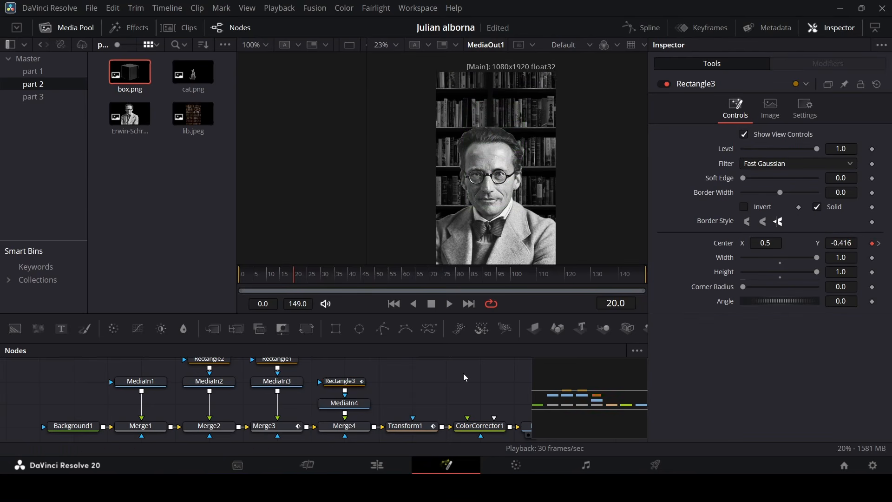
pyautogui.press('space')
pyautogui.press('space')
pyautogui.scroll(2, 493, 165)
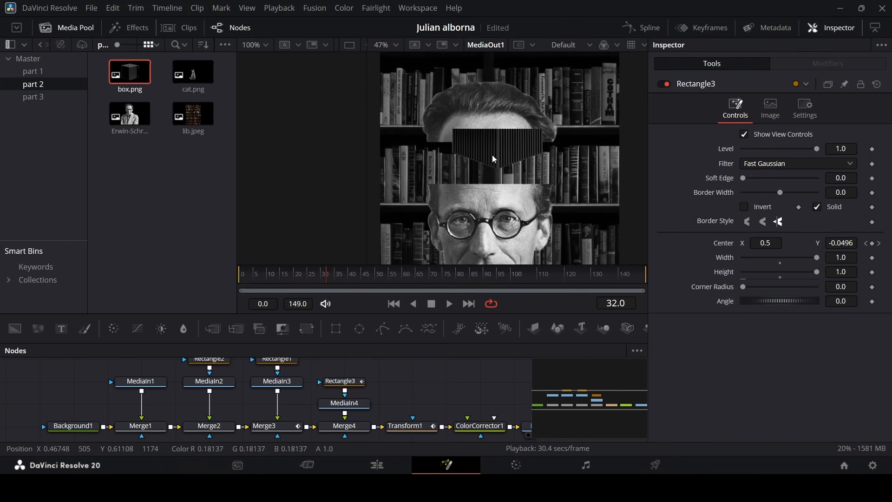
# At frame 20, lower the rectangle mask's center Y to -0.589.
pyautogui.click(339, 384)
pyautogui.moveTo(304, 285); pyautogui.dragTo(296, 293)
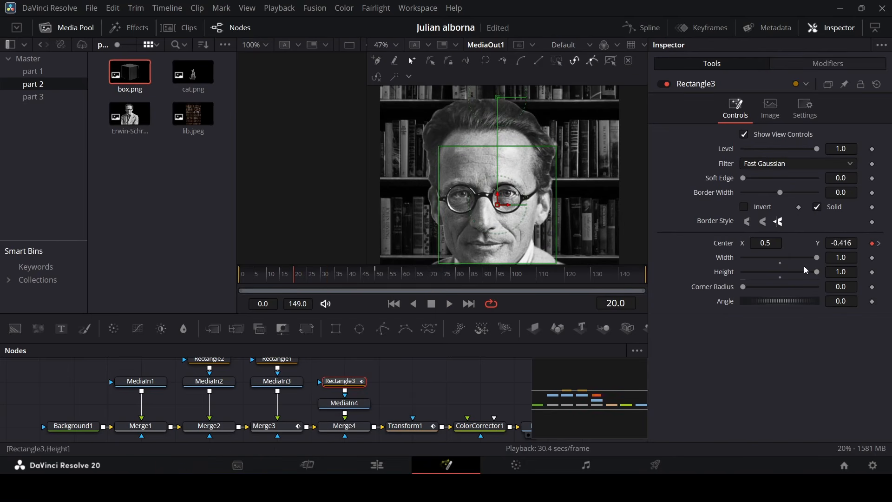
pyautogui.moveTo(845, 240); pyautogui.dragTo(764, 241)
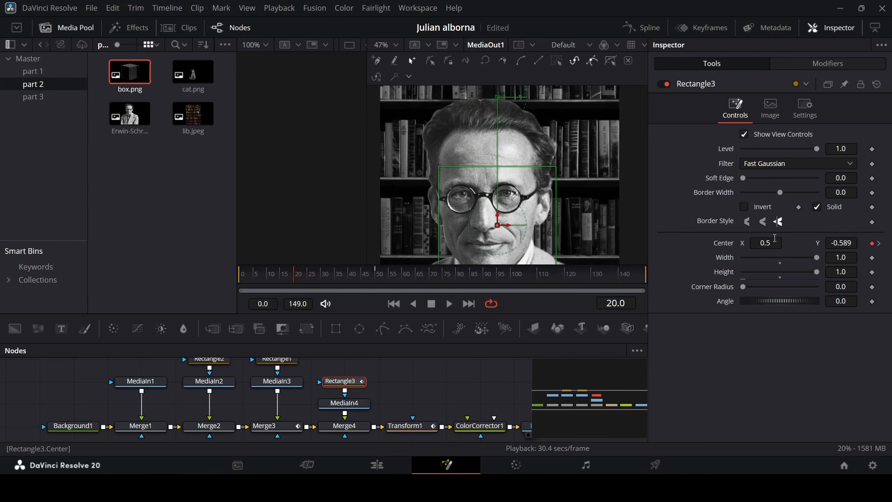
# Play back the animation to review the mask motion.
pyautogui.click(398, 378)
pyautogui.press('space')
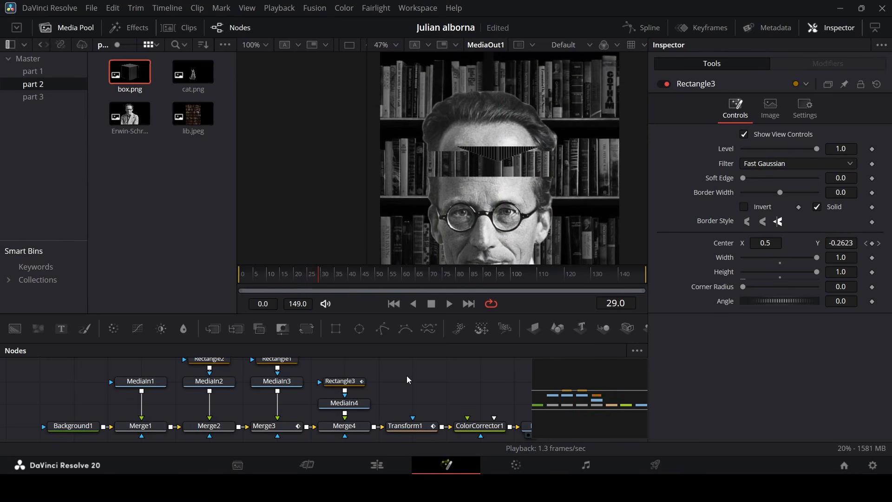
pyautogui.press('space')
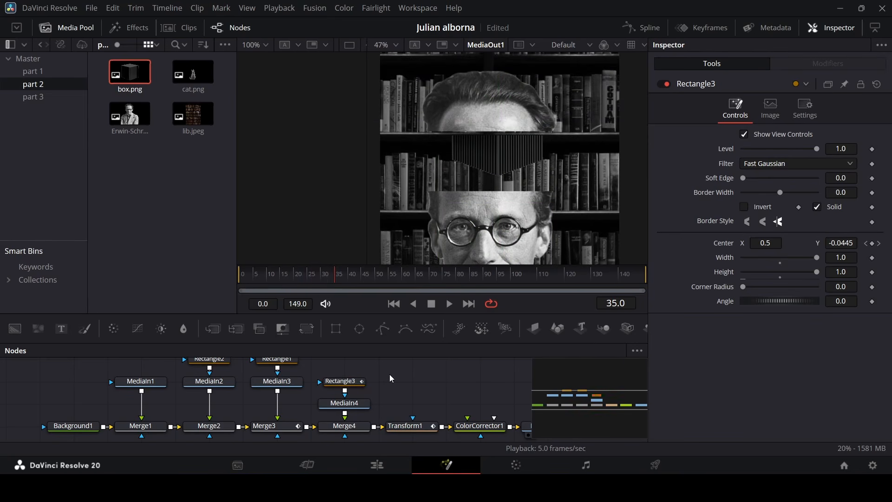
# Keyframe the rectangle mask's center Y at -0.4595 on frame 25 and -0.2676 on frame 30.
pyautogui.click(355, 390)
pyautogui.moveTo(318, 279); pyautogui.dragTo(310, 279)
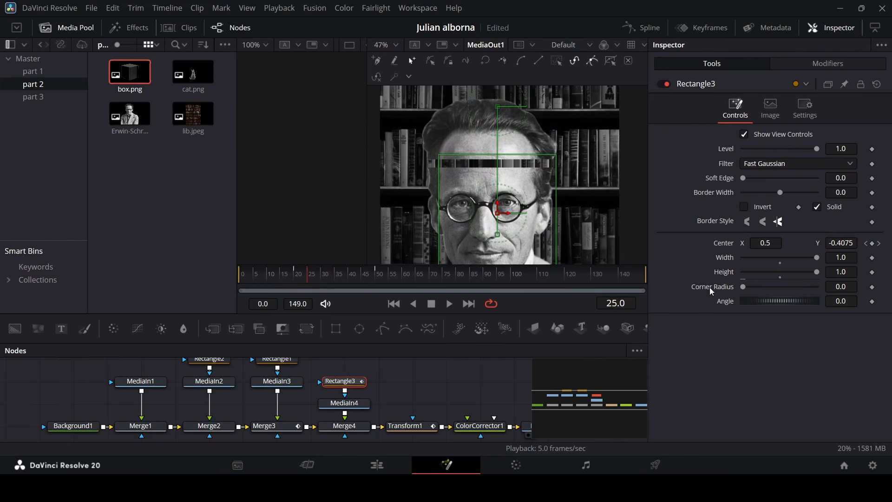
pyautogui.moveTo(833, 242); pyautogui.dragTo(809, 241)
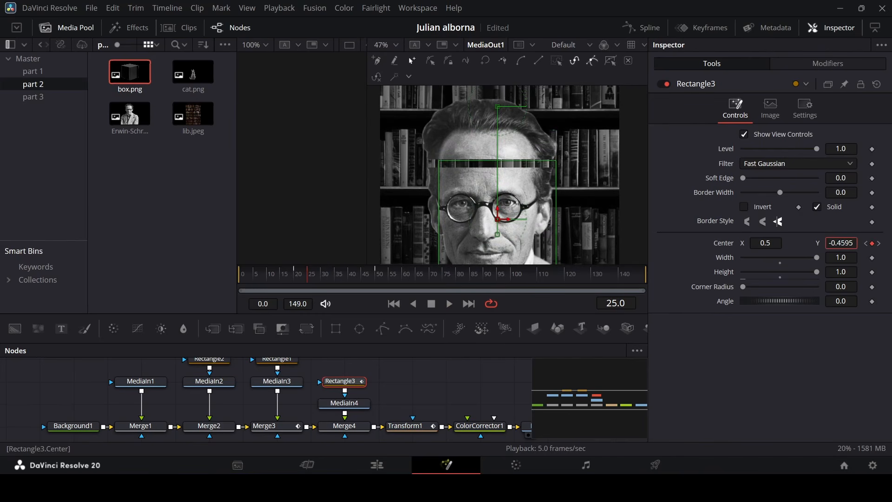
pyautogui.click(322, 280)
pyautogui.moveTo(848, 239); pyautogui.dragTo(816, 239)
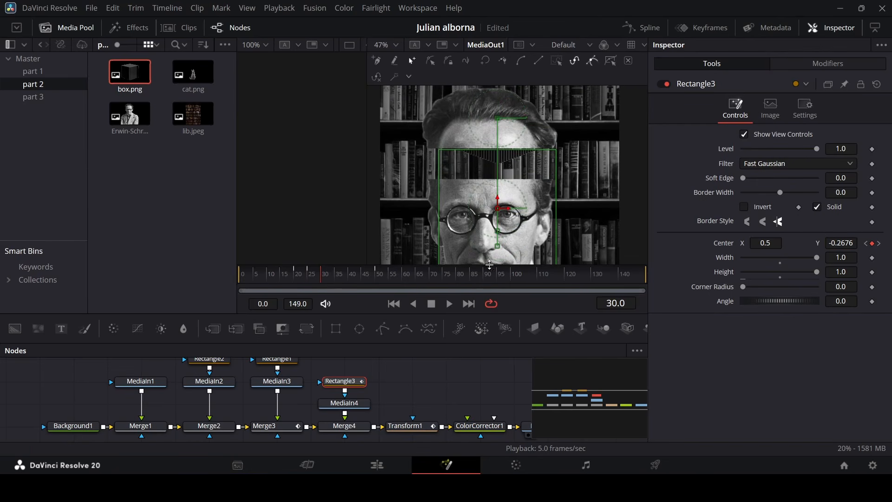
# Keyframe the mask's center Y at -0.0097 on frame 35, adjust frame 40, set 0.4786 at frame 45, and soften its edge to 0.0126.
pyautogui.moveTo(324, 279)
pyautogui.mouseDown()
pyautogui.moveTo(339, 278)
pyautogui.moveTo(333, 287)
pyautogui.moveTo(335, 278)
pyautogui.mouseUp()
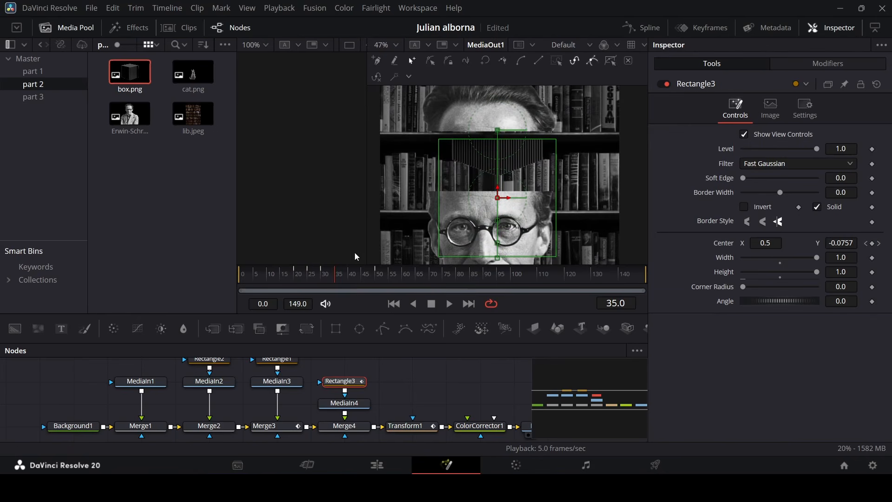
pyautogui.moveTo(847, 243)
pyautogui.mouseDown()
pyautogui.moveTo(832, 243)
pyautogui.moveTo(847, 244)
pyautogui.mouseUp()
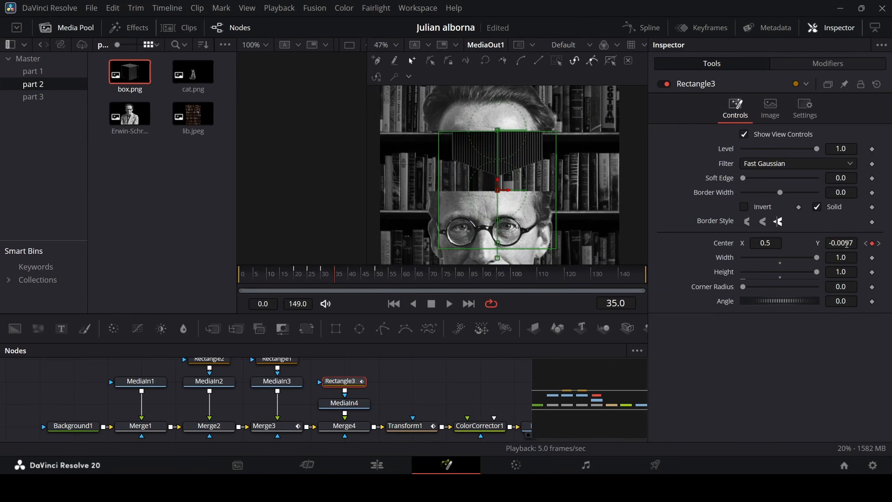
pyautogui.moveTo(338, 276); pyautogui.dragTo(352, 291)
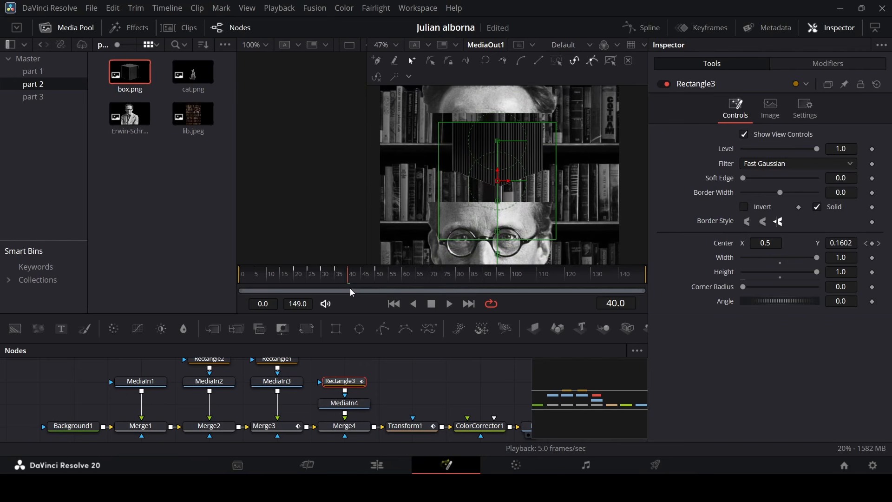
pyautogui.moveTo(848, 243); pyautogui.dragTo(869, 243)
pyautogui.click(366, 280)
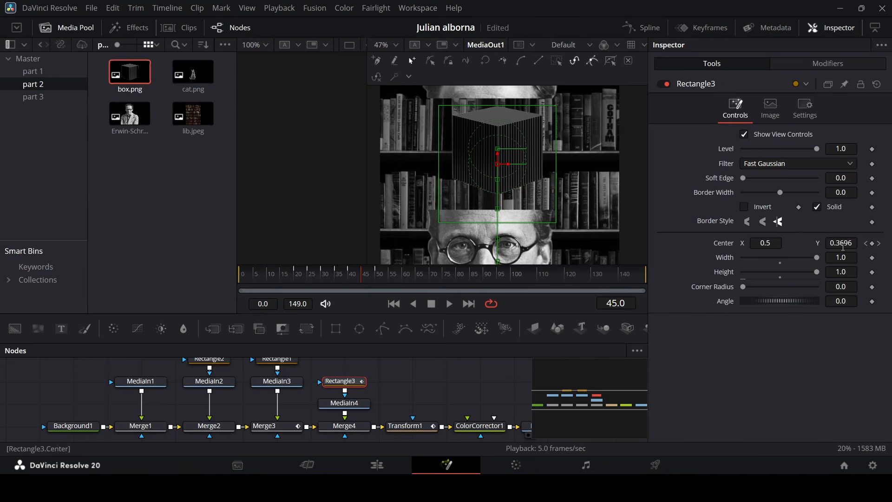
pyautogui.moveTo(843, 247); pyautogui.dragTo(860, 246)
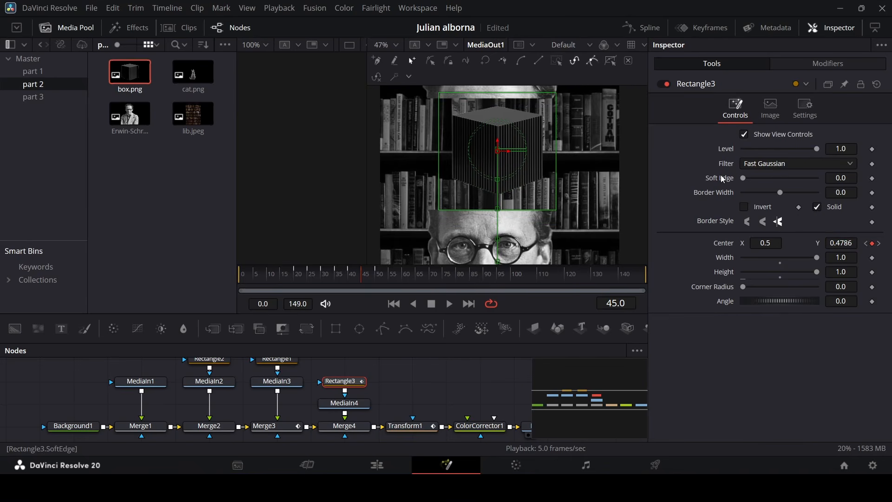
pyautogui.moveTo(747, 181); pyautogui.dragTo(752, 182)
# Play back the animation from the start to review the masked box reveal.
pyautogui.moveTo(274, 274); pyautogui.dragTo(239, 275)
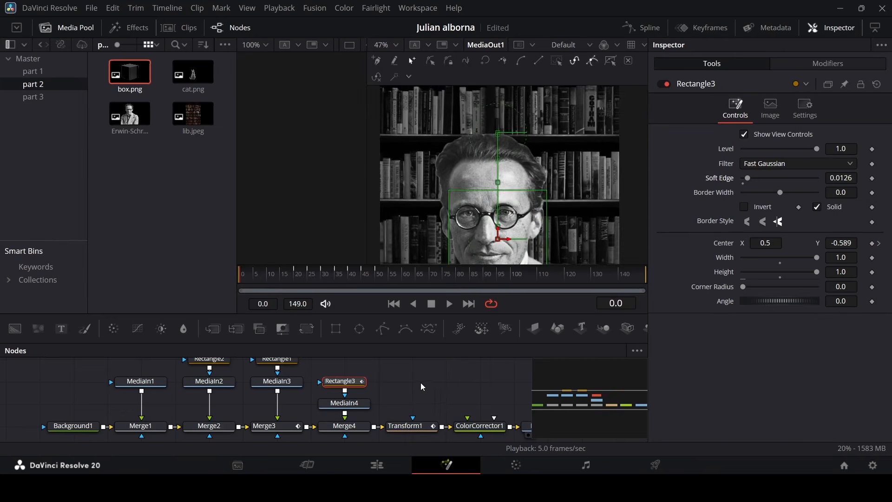
pyautogui.press('space')
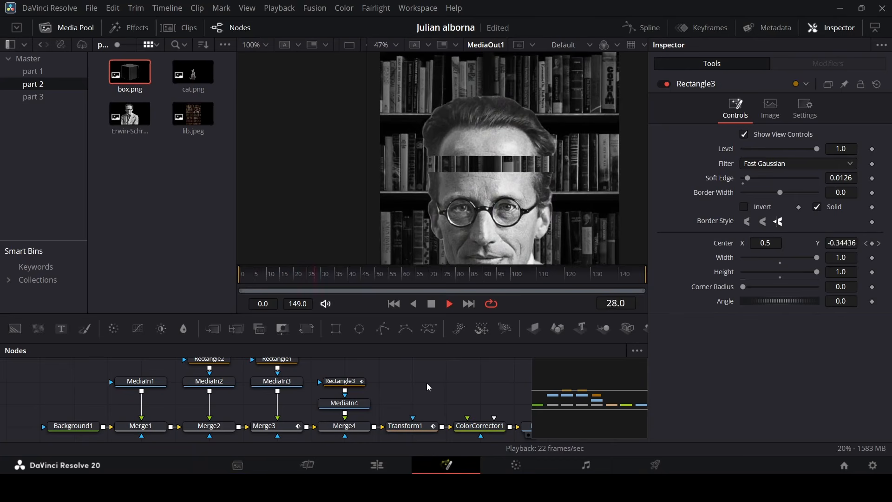
pyautogui.scroll(-2, 475, 183)
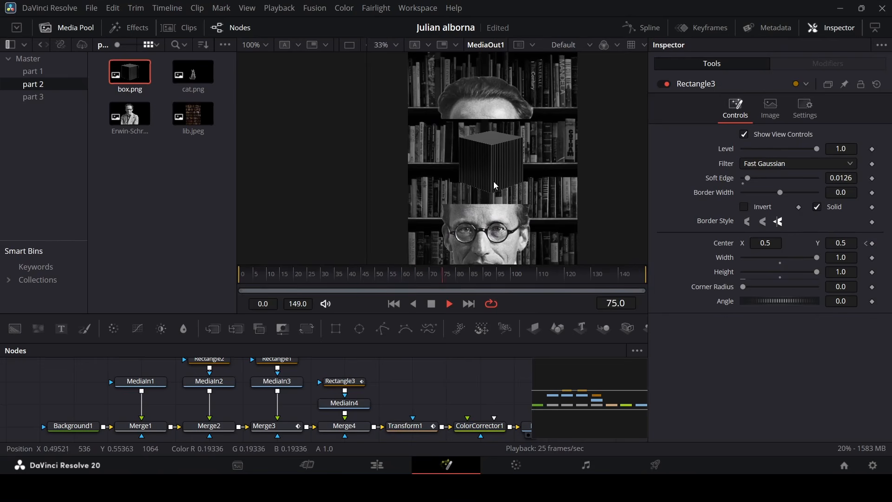
pyautogui.press('space')
pyautogui.scroll(-2, 527, 188)
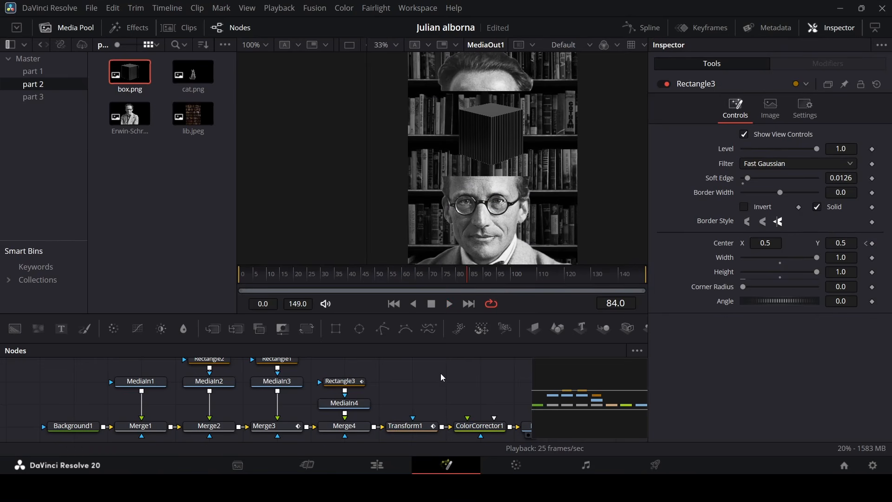
# Bring cat.png into the node flow and merge it after the box merge.
pyautogui.moveTo(193, 73); pyautogui.dragTo(411, 374)
pyautogui.moveTo(535, 400); pyautogui.dragTo(463, 433)
pyautogui.moveTo(444, 384); pyautogui.dragTo(381, 428)
pyautogui.moveTo(442, 383); pyautogui.dragTo(374, 428)
pyautogui.click(425, 414)
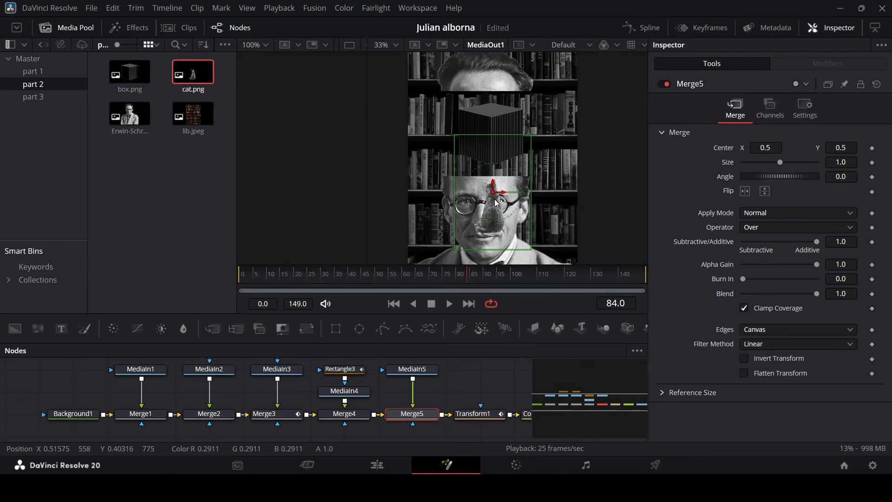
# Scale the cat to 0.6 and position it at about 0.48, 0.67 inside the box.
pyautogui.moveTo(493, 204); pyautogui.dragTo(490, 114)
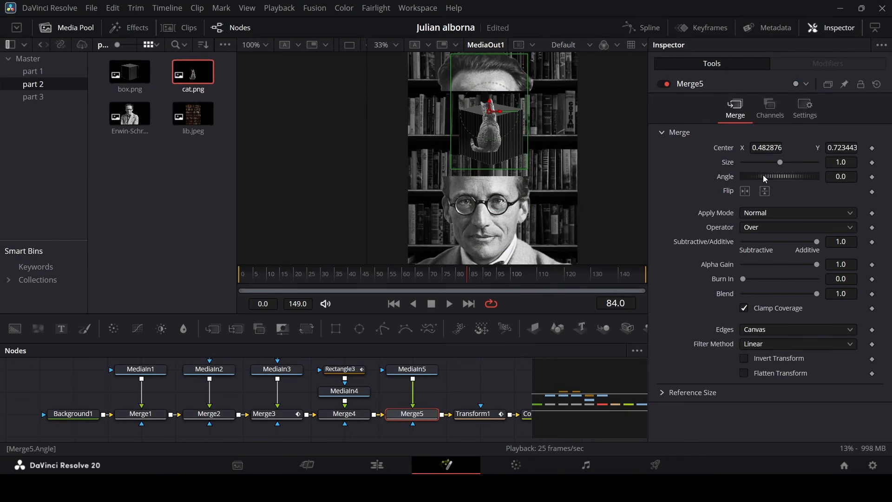
pyautogui.click(755, 162)
pyautogui.click(755, 163)
pyautogui.click(755, 163)
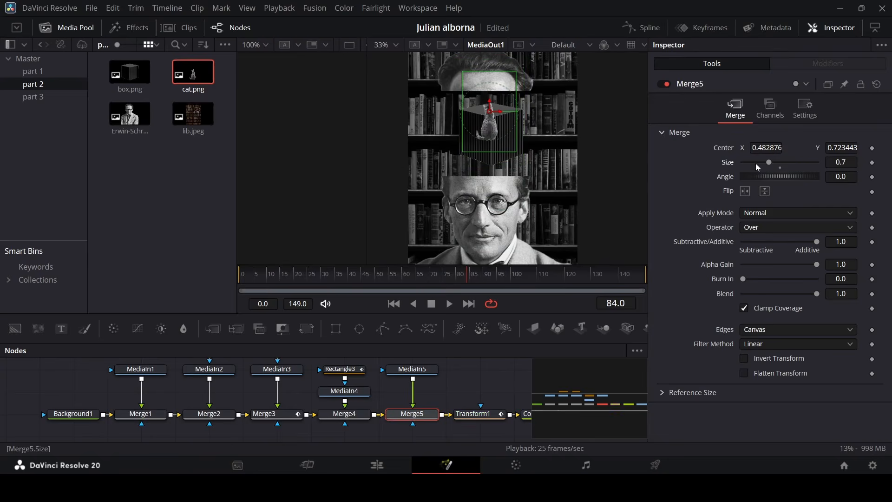
pyautogui.scroll(2, 505, 151)
pyautogui.scroll(2, 506, 154)
pyautogui.click(755, 162)
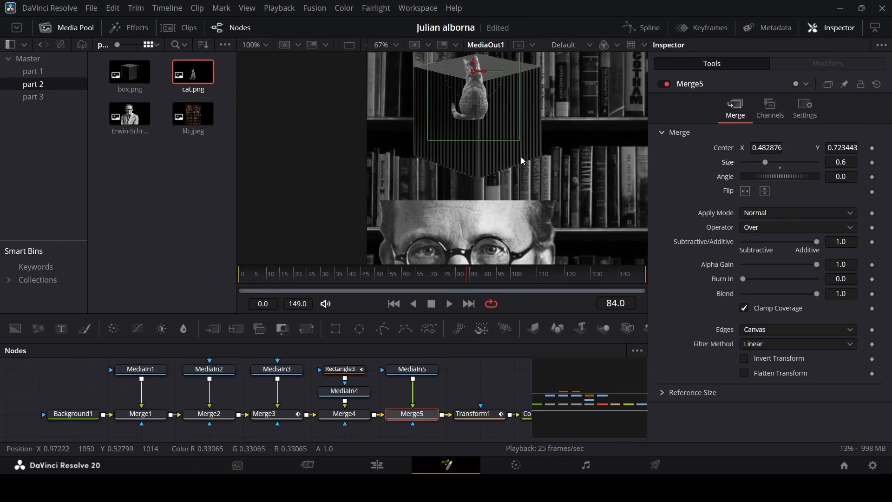
pyautogui.moveTo(474, 60); pyautogui.dragTo(474, 98)
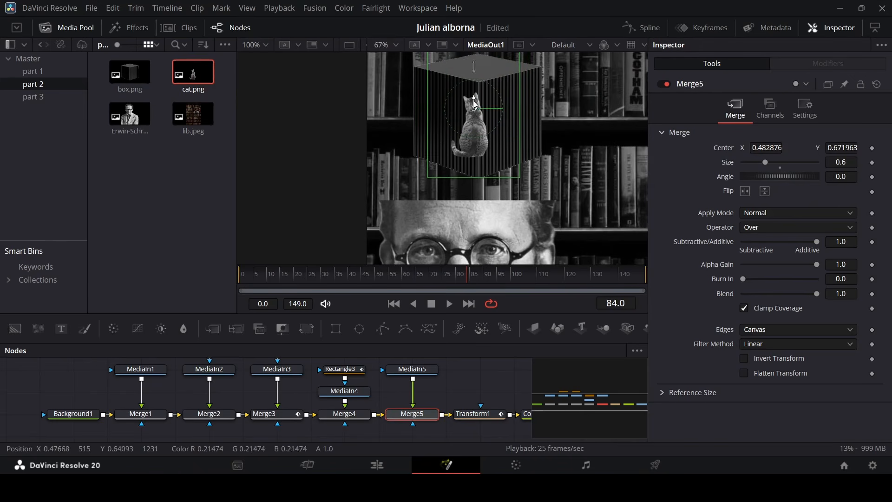
# Lower the cat merge's blend to 0.52.
pyautogui.scroll(-2, 492, 128)
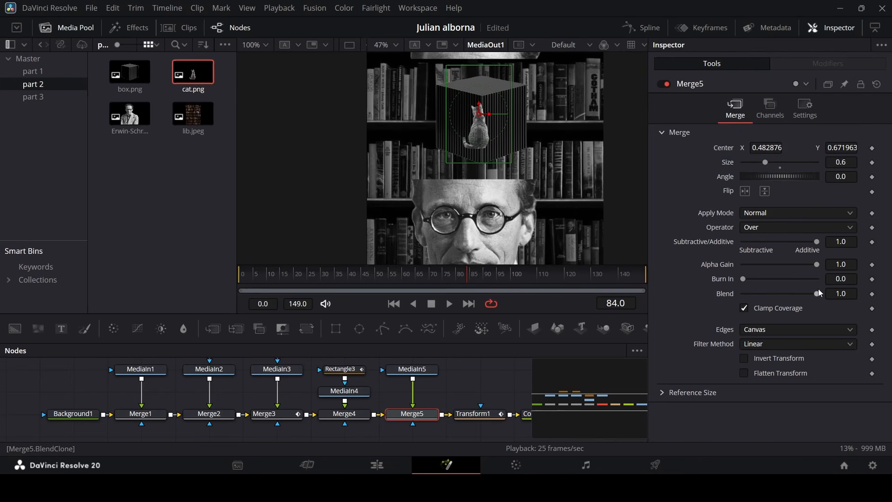
pyautogui.moveTo(817, 293); pyautogui.dragTo(781, 295)
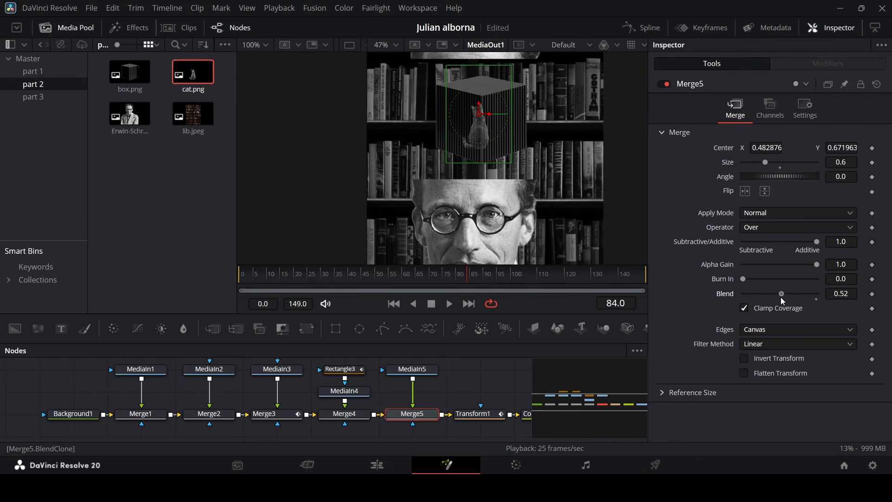
pyautogui.scroll(3, 508, 145)
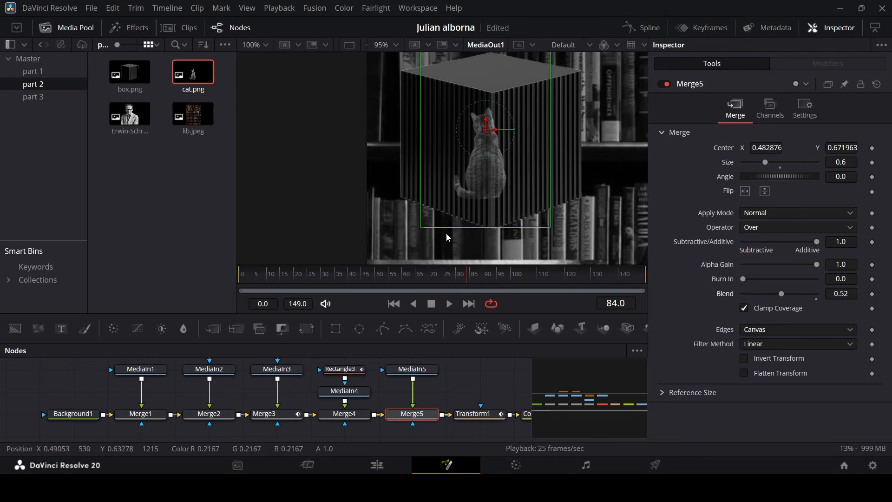
# Keyframe the cat merge's blend on frame 50 and set it to 0 there.
pyautogui.moveTo(392, 274)
pyautogui.mouseDown()
pyautogui.moveTo(308, 288)
pyautogui.moveTo(394, 284)
pyautogui.mouseUp()
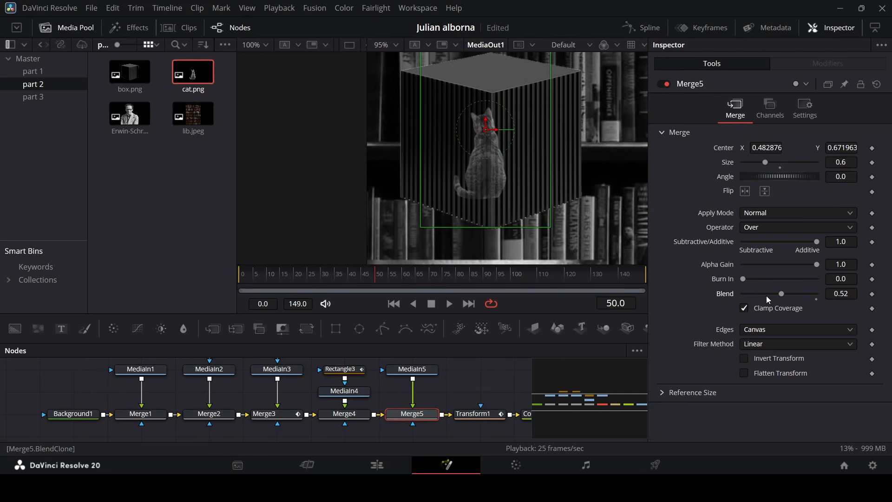
pyautogui.click(873, 294)
pyautogui.moveTo(777, 297); pyautogui.dragTo(739, 297)
pyautogui.scroll(-5, 484, 189)
pyautogui.click(476, 378)
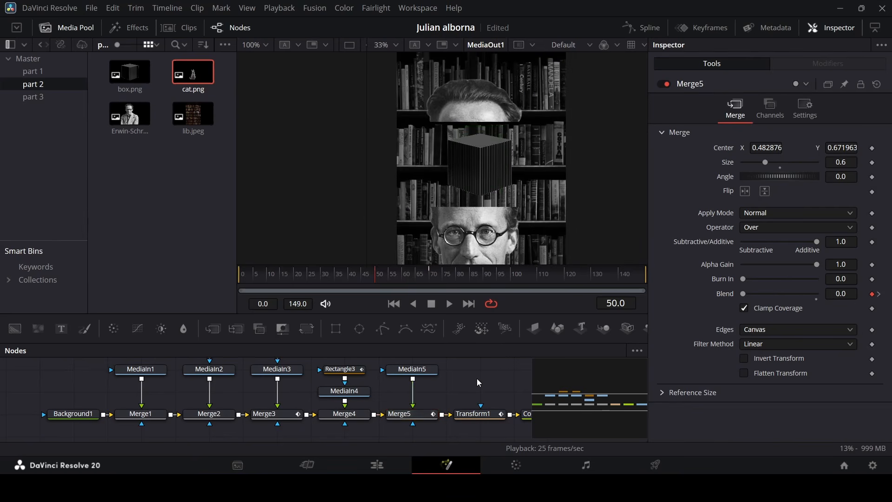
# Play the composition from the start to review the cat fading in.
pyautogui.moveTo(290, 284); pyautogui.dragTo(241, 281)
pyautogui.scroll(-3, 448, 219)
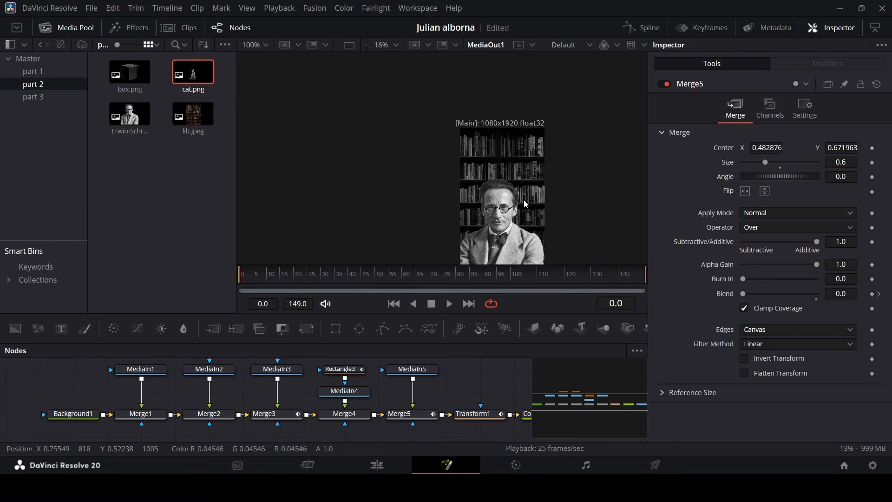
pyautogui.press('space')
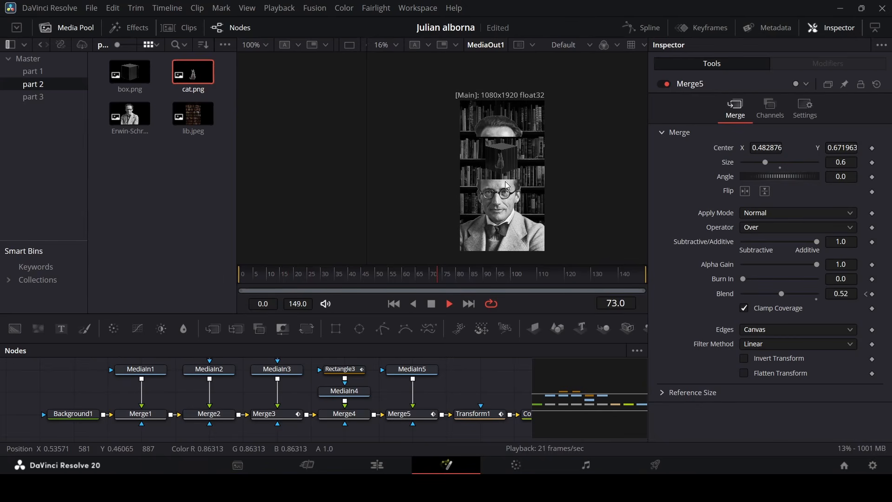
pyautogui.press('space')
# Move the Transform and Color Corrector nodes further along the flow to make room after Merge5.
pyautogui.moveTo(629, 405); pyautogui.dragTo(647, 399)
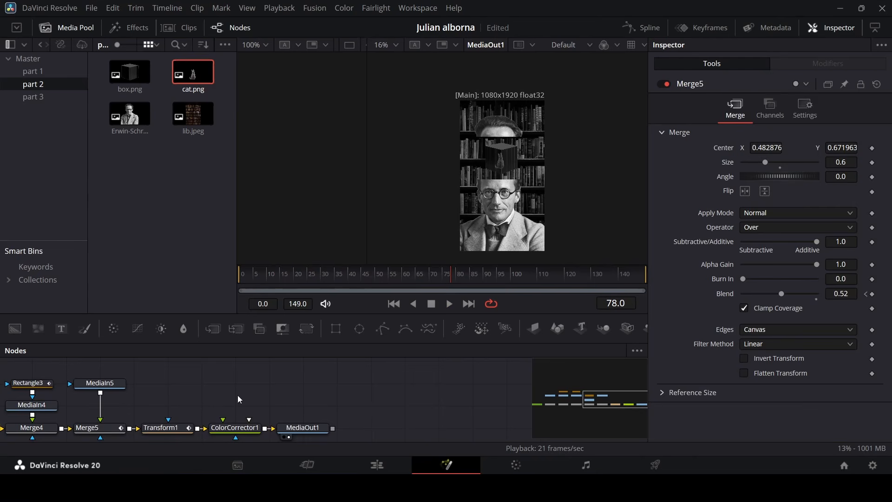
pyautogui.moveTo(171, 395); pyautogui.dragTo(441, 410)
pyautogui.click(417, 383)
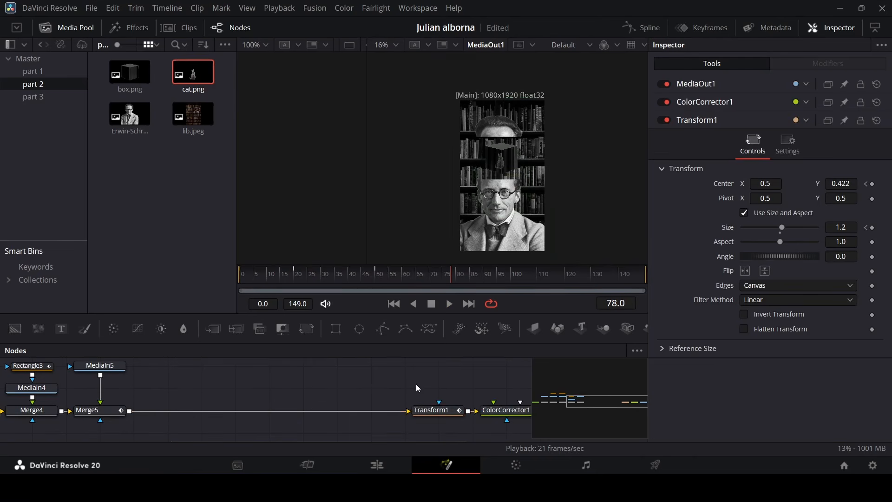
# Switch to the edit timeline, play through the Fusion clip, and return to the Fusion page.
pyautogui.hotkey('shift', '4')
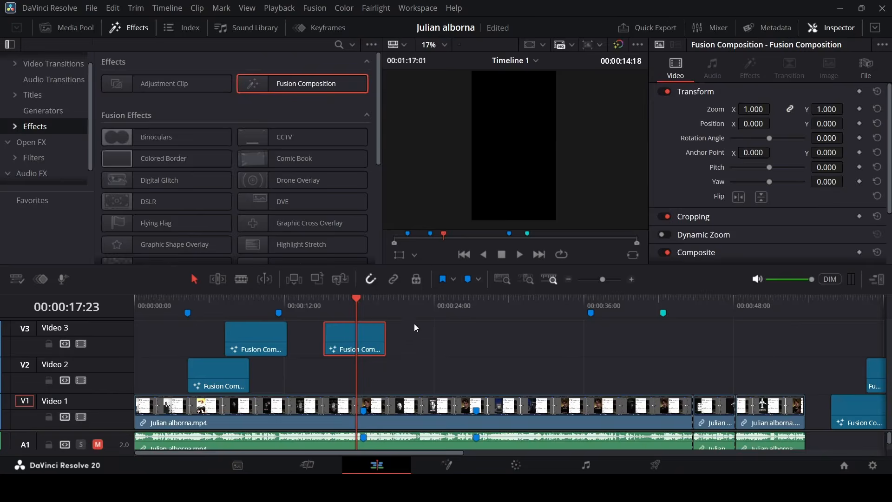
pyautogui.click(288, 305)
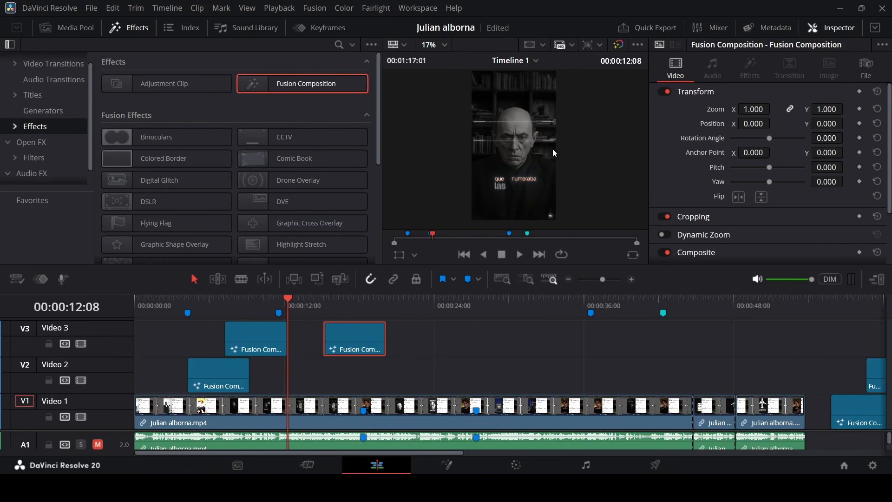
pyautogui.press('space')
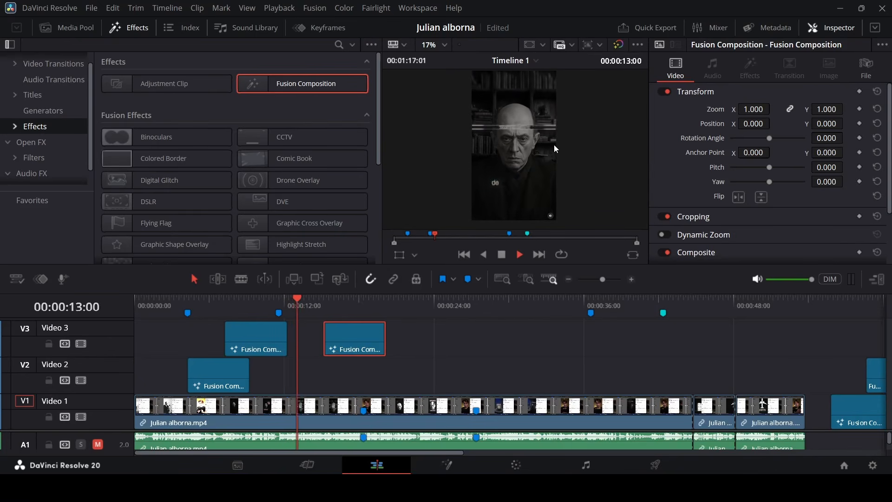
pyautogui.press('space')
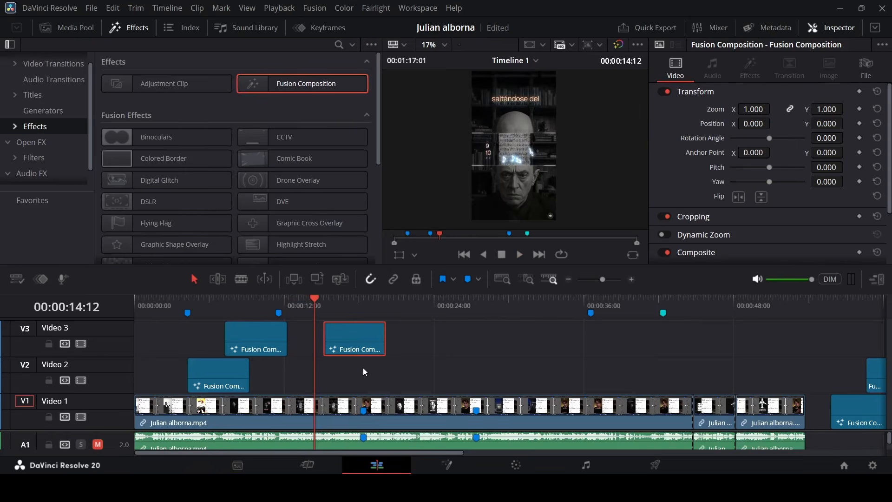
pyautogui.moveTo(343, 296); pyautogui.dragTo(353, 322)
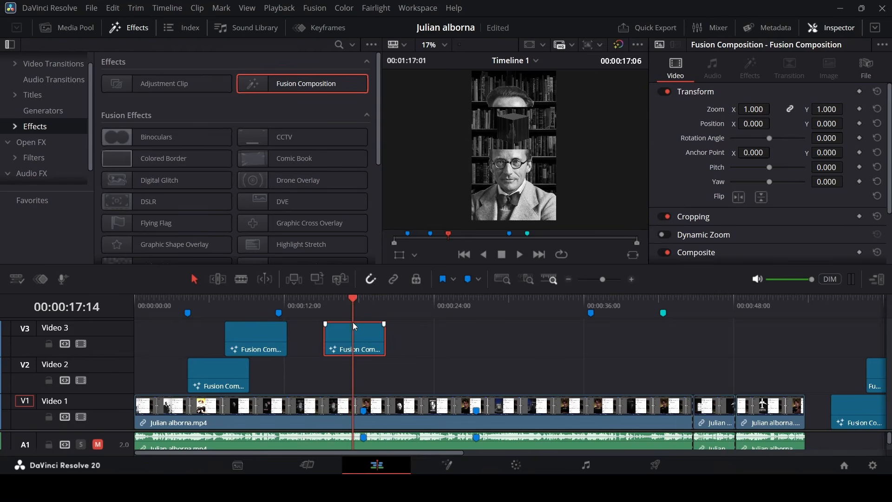
pyautogui.rightClick(353, 322)
pyautogui.press('Escape')
pyautogui.hotkey('shift', '5')
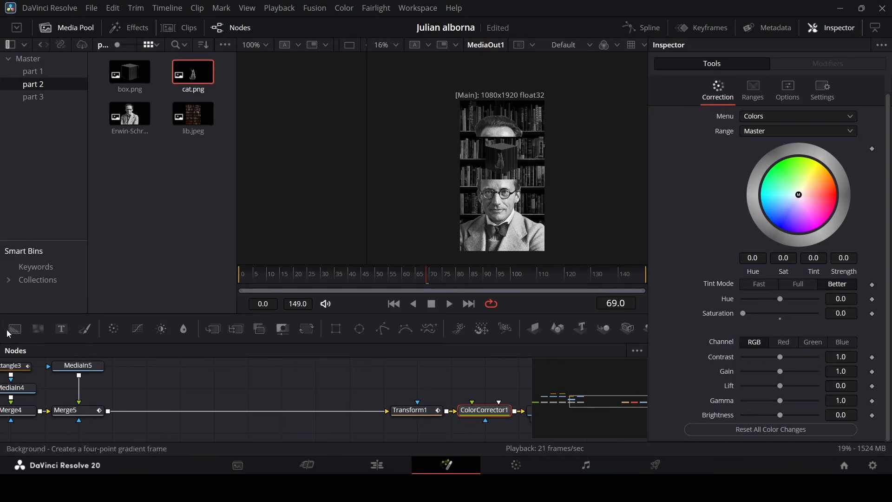
# Add two Background nodes and two Rectangle mask nodes to the node flow.
pyautogui.moveTo(8, 333); pyautogui.dragTo(180, 388)
pyautogui.moveTo(14, 330); pyautogui.dragTo(239, 390)
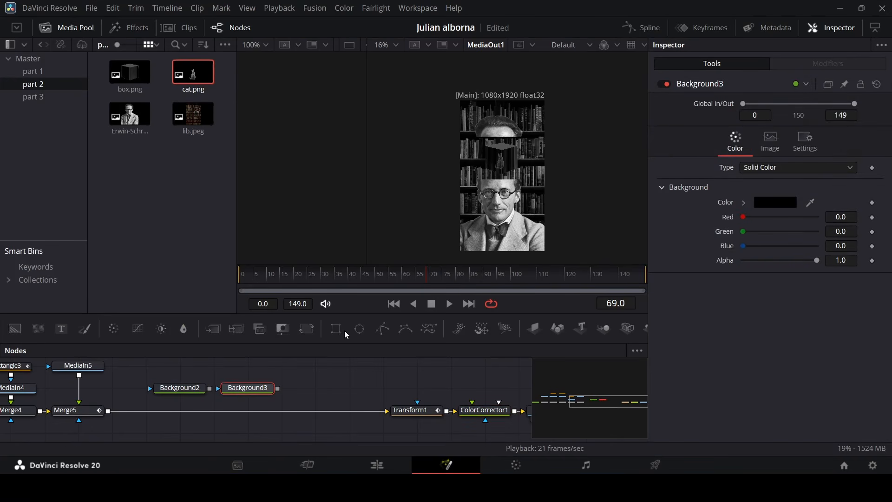
pyautogui.moveTo(344, 330); pyautogui.dragTo(180, 376)
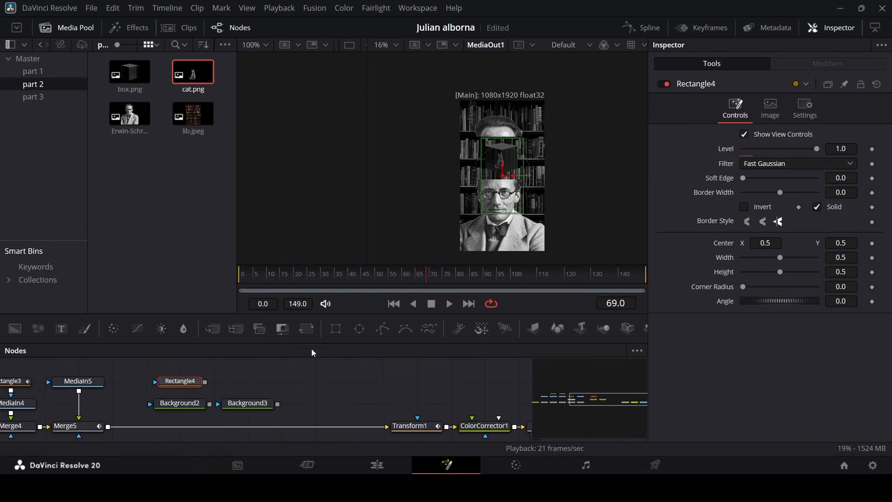
pyautogui.moveTo(336, 328); pyautogui.dragTo(247, 377)
# Merge both new backgrounds into the main chain after Merge5.
pyautogui.click(196, 408)
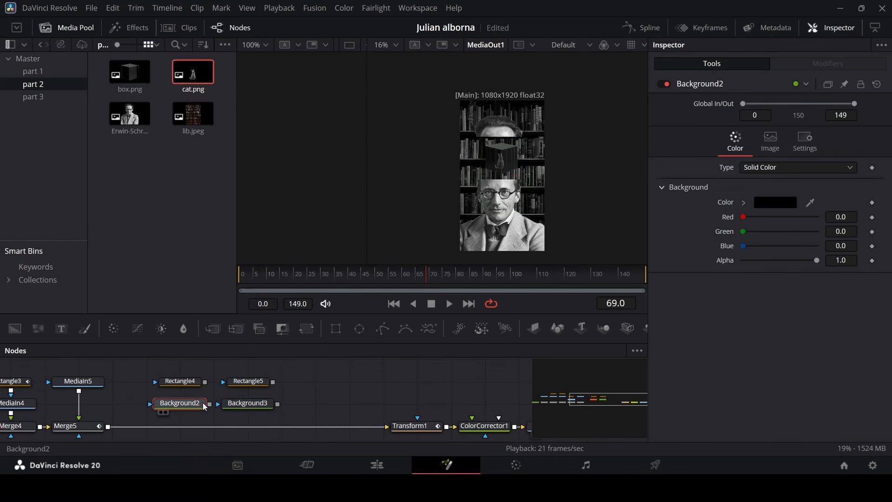
pyautogui.moveTo(210, 404); pyautogui.dragTo(108, 427)
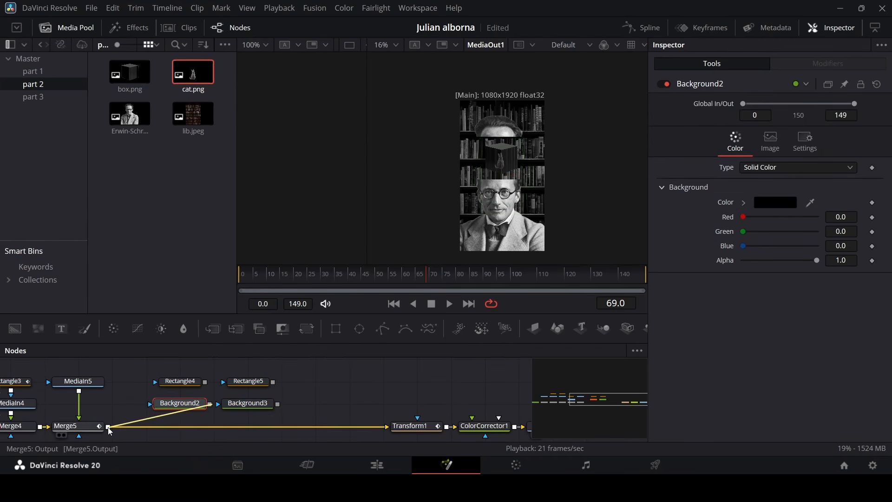
pyautogui.moveTo(278, 393); pyautogui.dragTo(216, 414)
# Set the background nodes' color to white.
pyautogui.click(198, 393)
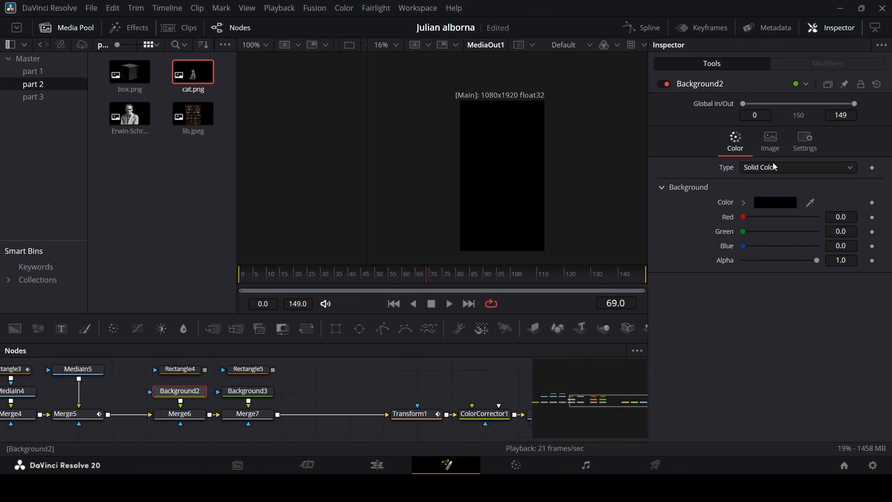
pyautogui.click(748, 203)
pyautogui.click(750, 217)
pyautogui.click(228, 394)
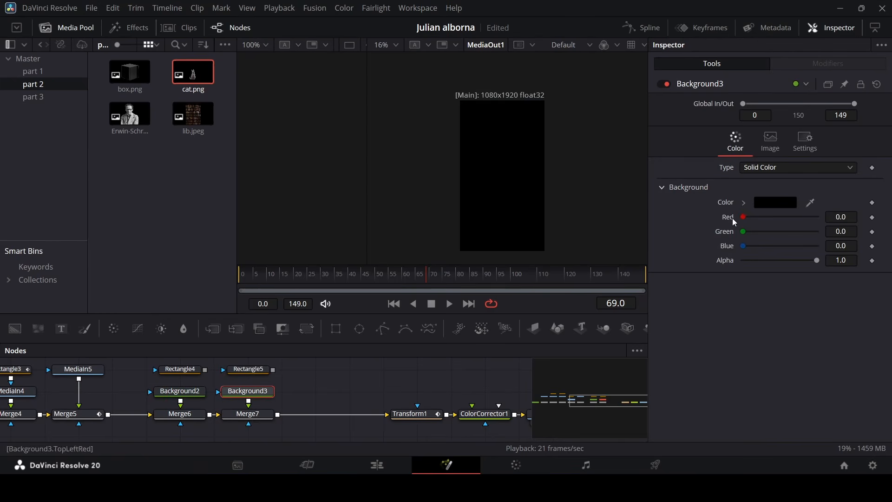
pyautogui.click(744, 203)
pyautogui.click(742, 213)
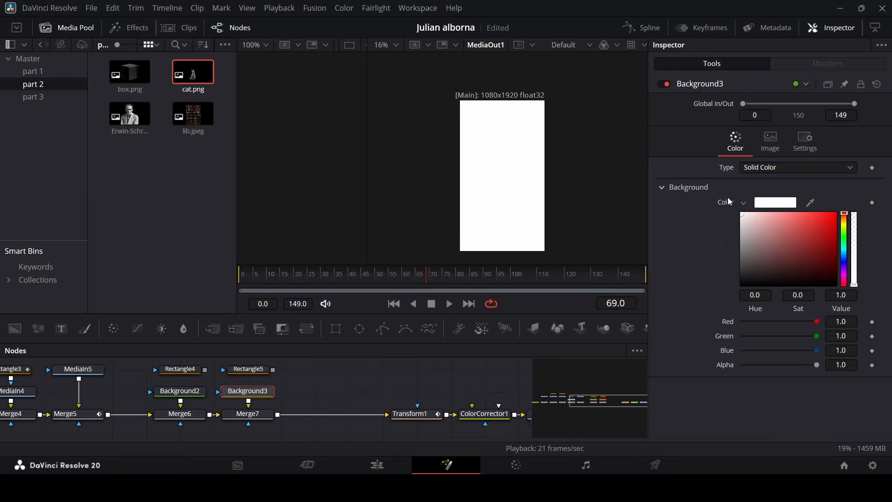
# Connect each rectangle as the mask of its own background node.
pyautogui.click(195, 370)
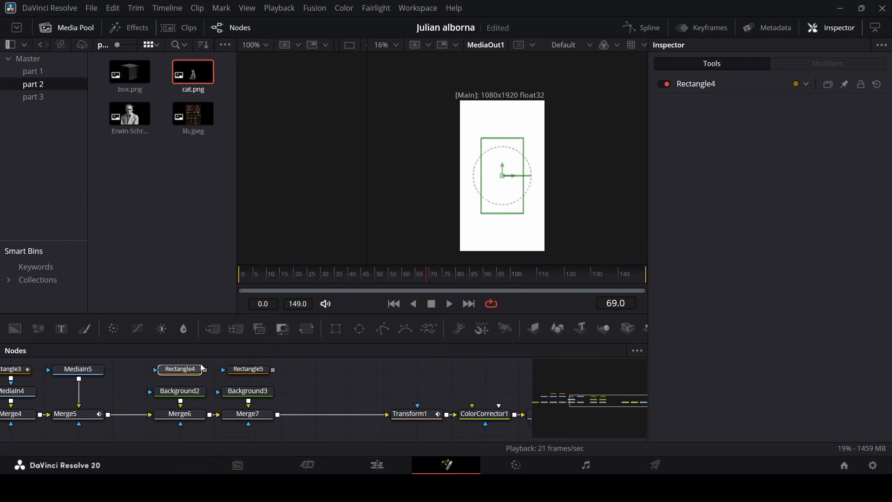
pyautogui.moveTo(205, 370); pyautogui.dragTo(204, 391)
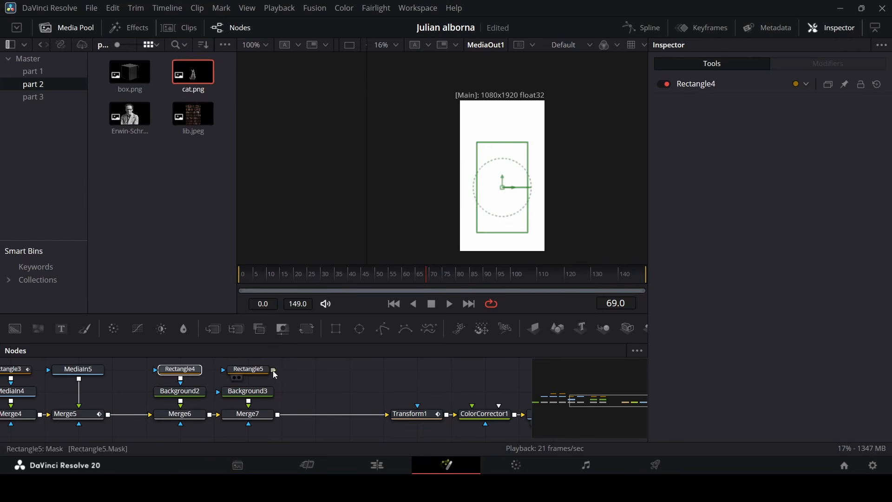
pyautogui.moveTo(272, 370); pyautogui.dragTo(248, 391)
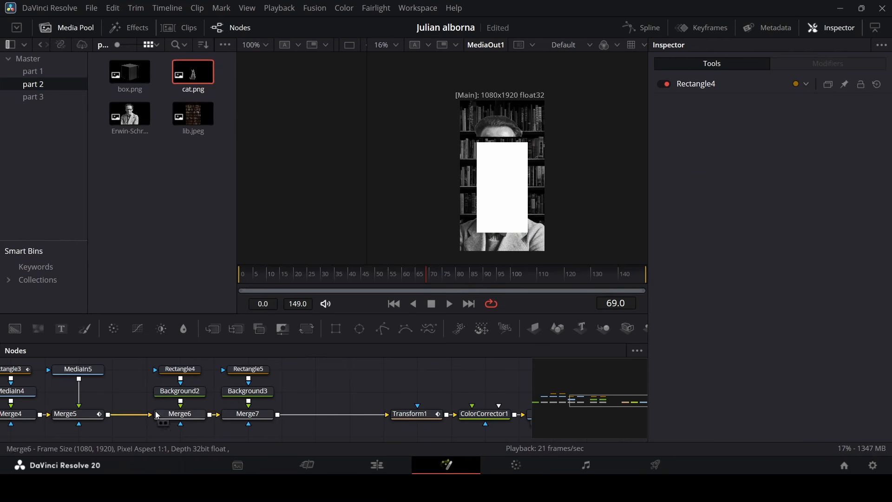
# Set the first rectangle mask's width to 1.0 and its height to 0.001, making a thin line.
pyautogui.click(179, 370)
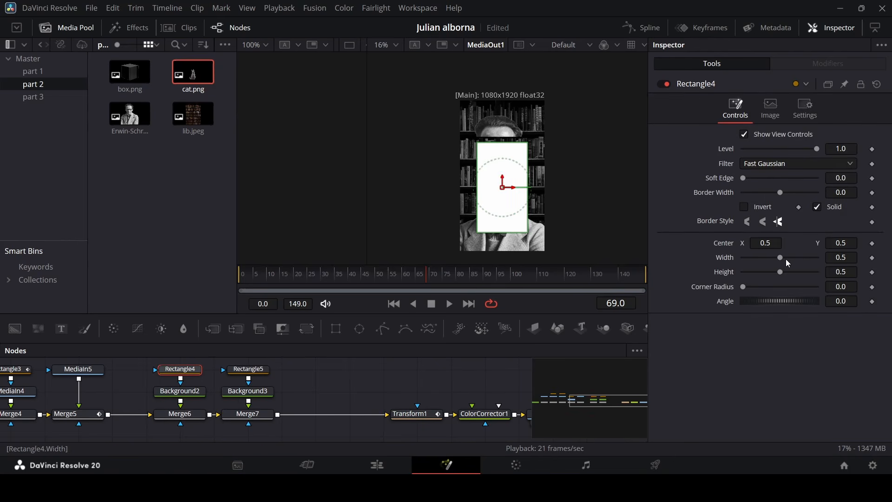
pyautogui.moveTo(787, 261); pyautogui.dragTo(885, 267)
pyautogui.moveTo(781, 273); pyautogui.dragTo(739, 278)
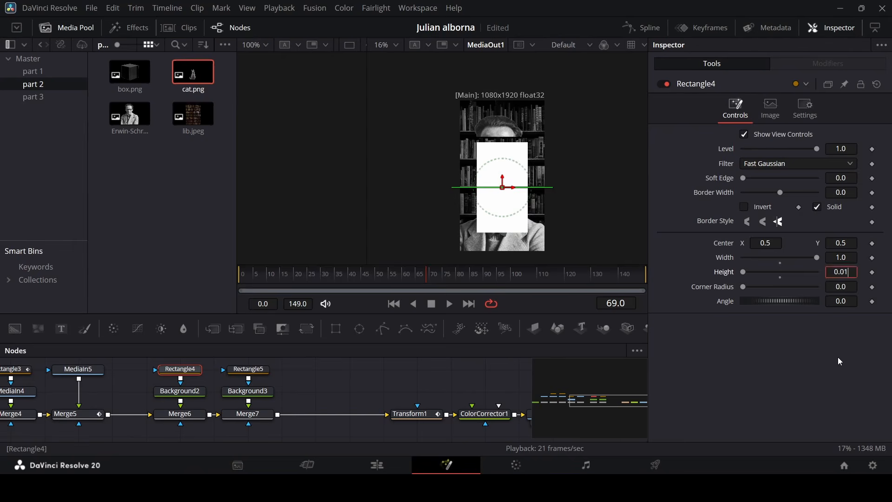
pyautogui.press('Return')
pyautogui.scroll(5, 528, 198)
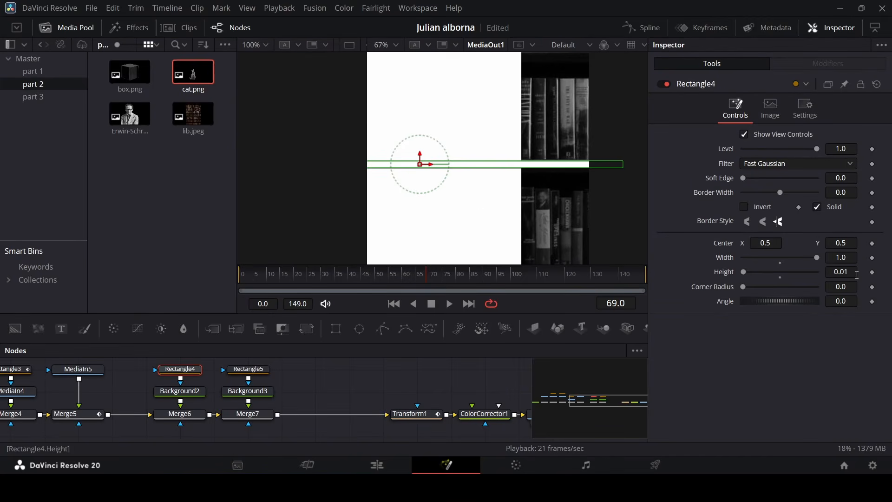
pyautogui.write('0')
pyautogui.press('Tab')
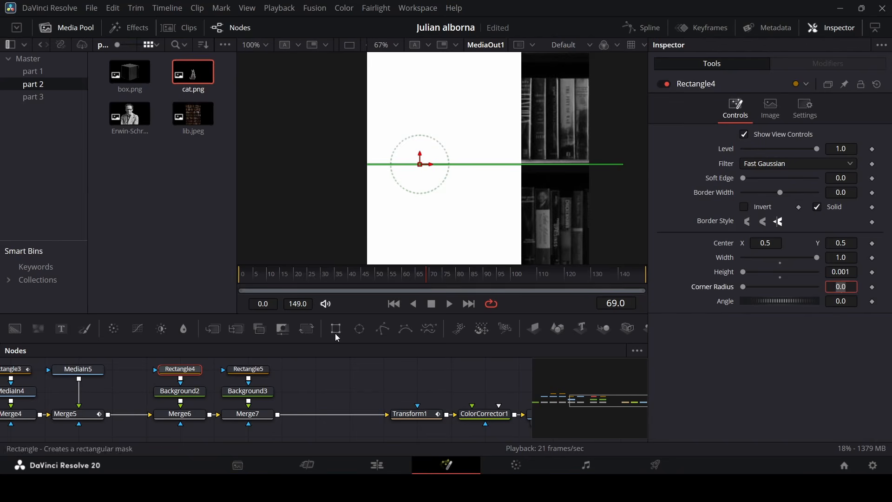
# Move the thin line mask up to a center Y of about 0.80 on frame 0.
pyautogui.click(360, 377)
pyautogui.scroll(-5, 581, 166)
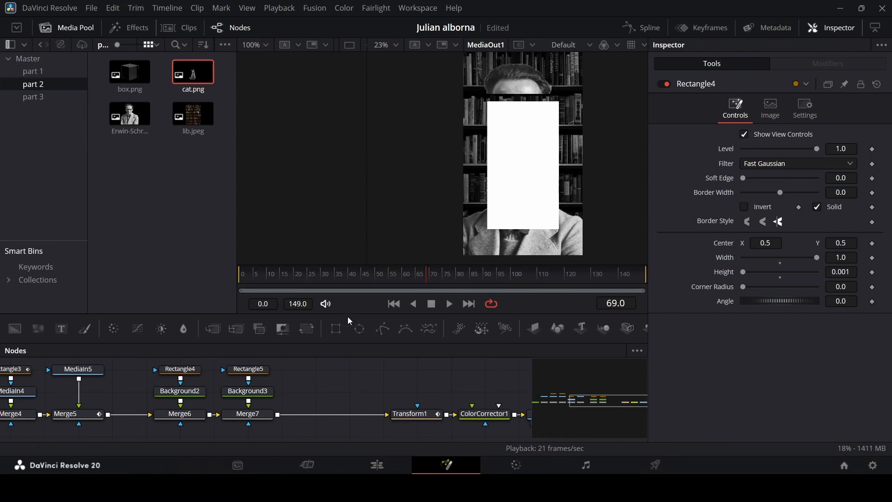
pyautogui.click(180, 413)
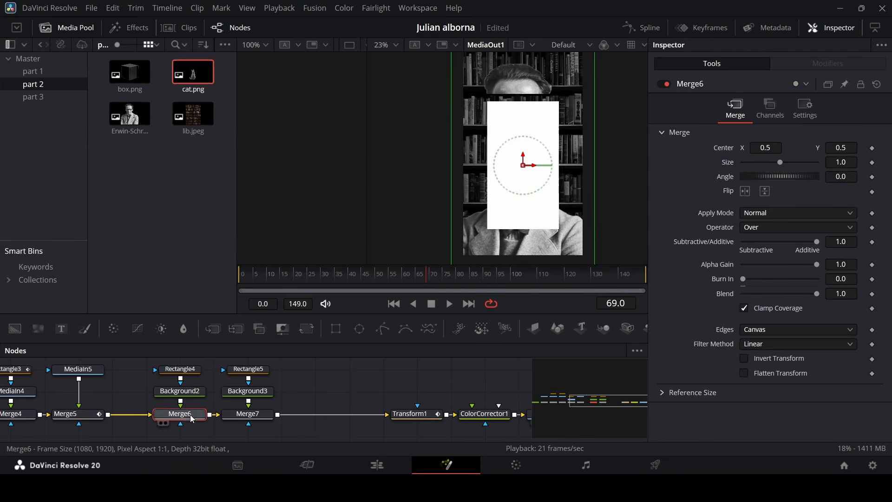
pyautogui.click(180, 369)
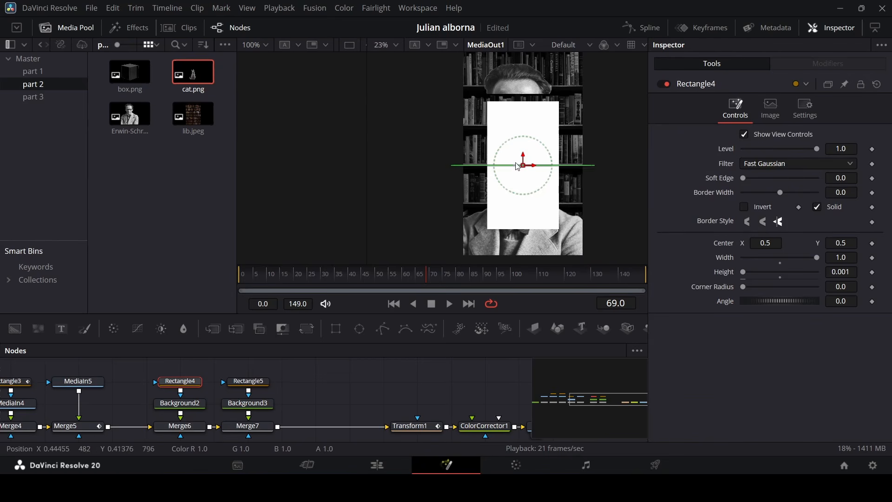
pyautogui.moveTo(527, 156); pyautogui.dragTo(524, 95)
pyautogui.scroll(2, 523, 96)
pyautogui.moveTo(301, 281)
pyautogui.mouseDown()
pyautogui.moveTo(288, 282)
pyautogui.moveTo(296, 286)
pyautogui.mouseUp()
pyautogui.scroll(1, 503, 215)
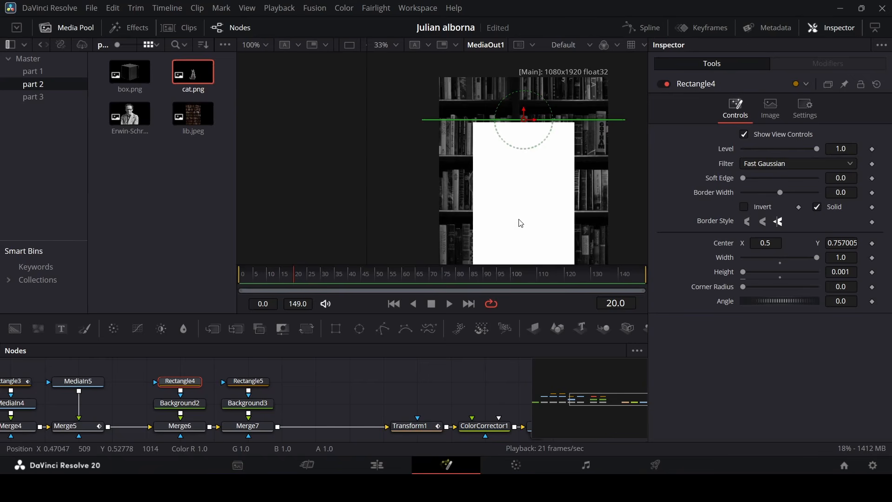
pyautogui.moveTo(290, 280); pyautogui.dragTo(186, 281)
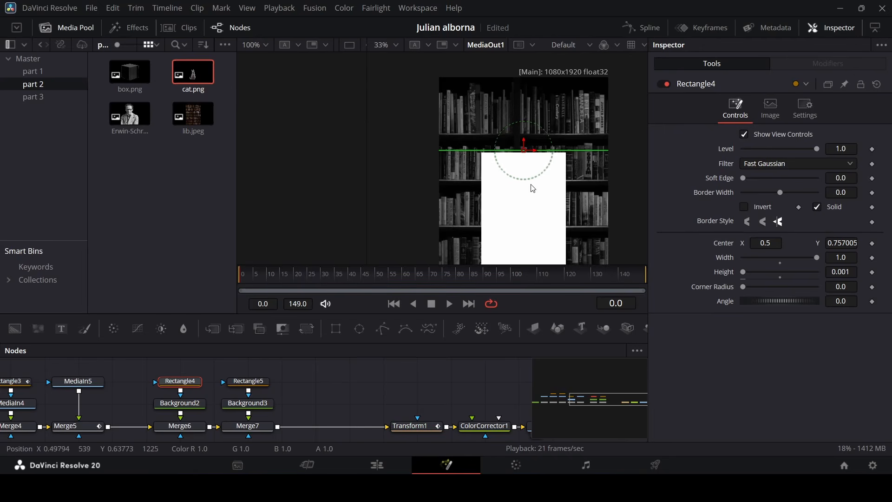
pyautogui.scroll(-2, 529, 164)
pyautogui.moveTo(529, 164); pyautogui.dragTo(528, 158)
pyautogui.scroll(-1, 531, 177)
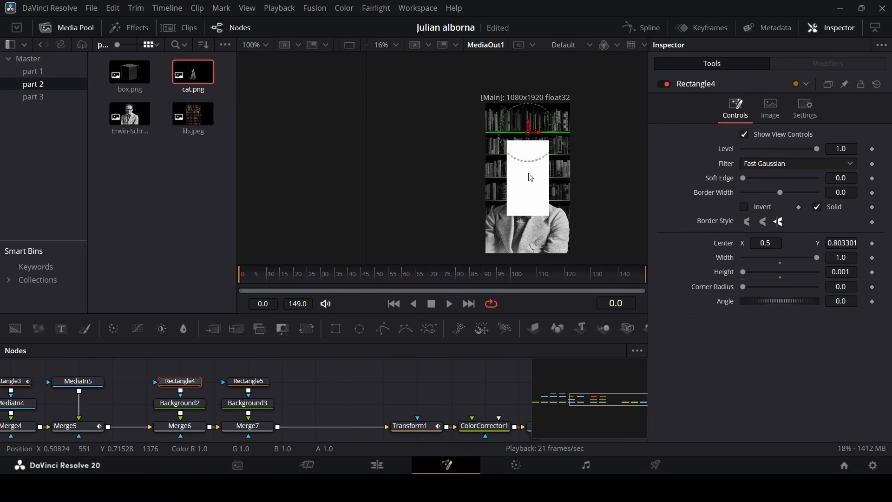
# Copy the first line mask's settings and paste them onto the second rectangle mask.
pyautogui.click(873, 244)
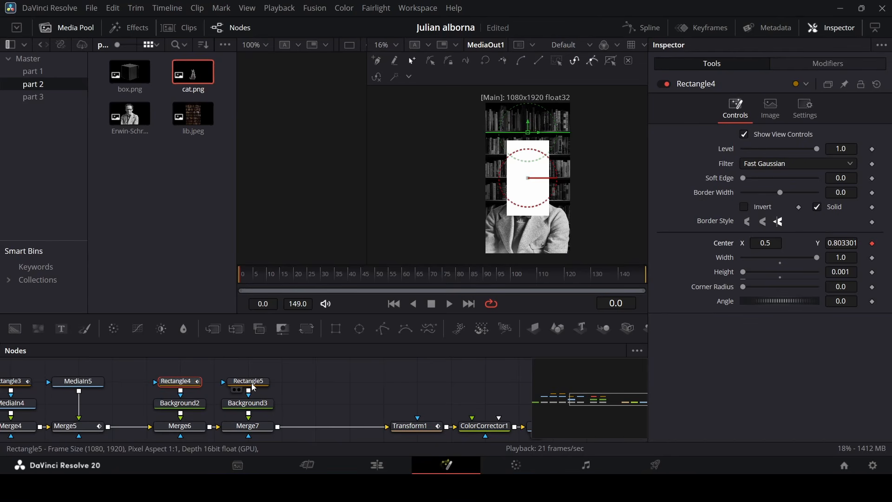
pyautogui.hotkey('ctrl', 'z')
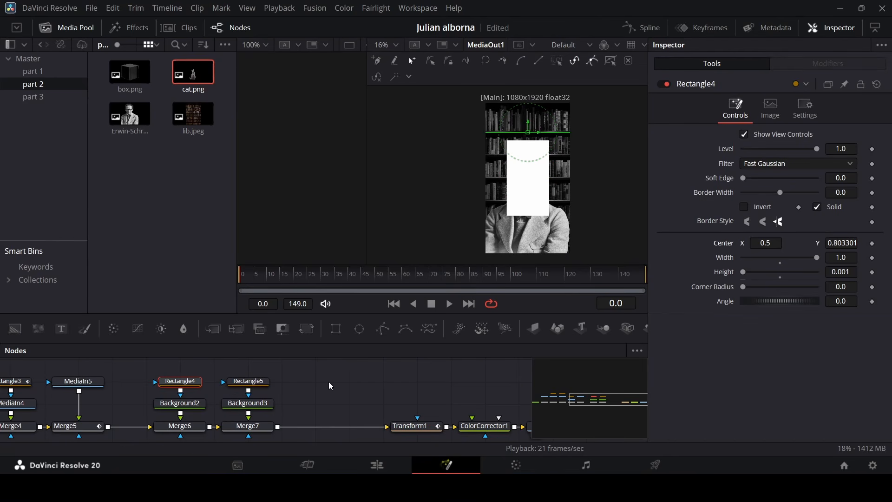
pyautogui.click(191, 384)
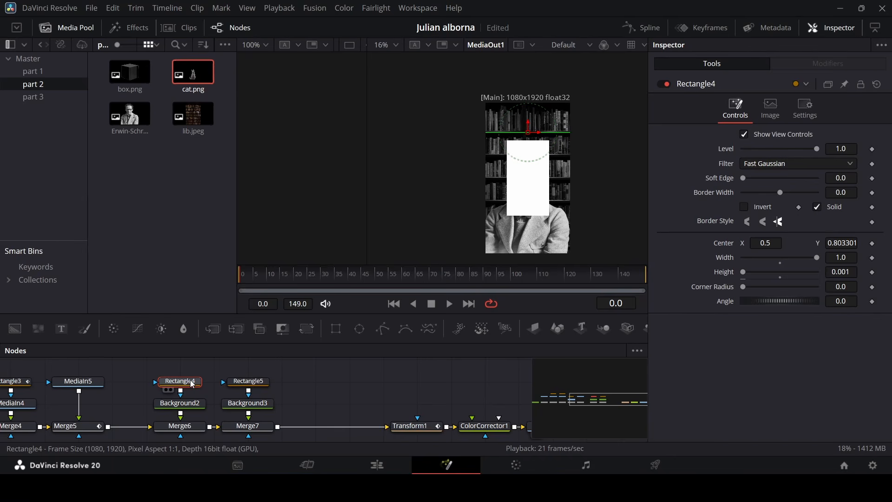
pyautogui.rightClick(244, 383)
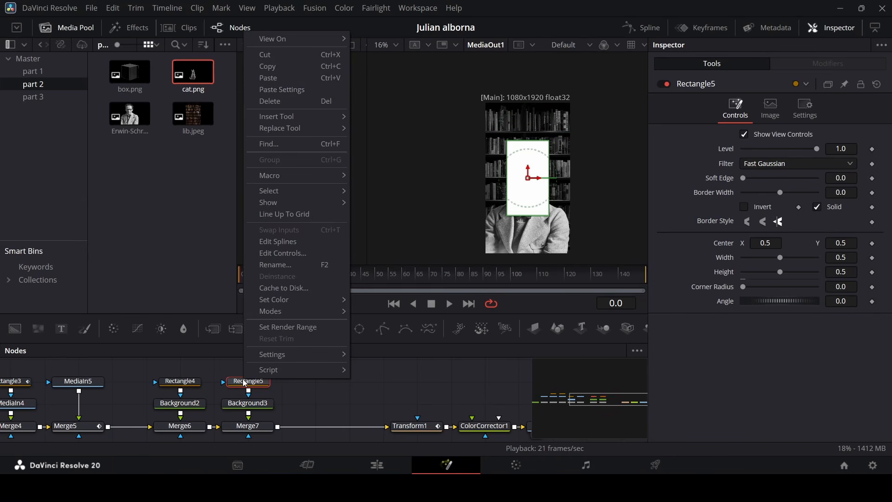
pyautogui.click(288, 89)
# Move the second line mask down to a center Y of about 0.16.
pyautogui.moveTo(533, 124); pyautogui.dragTo(534, 229)
pyautogui.click(471, 387)
pyautogui.scroll(5, 549, 239)
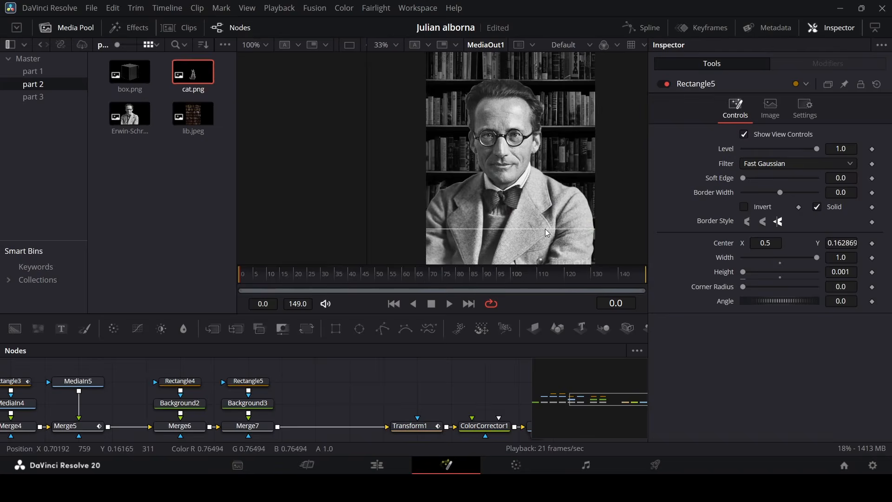
pyautogui.scroll(5, 543, 197)
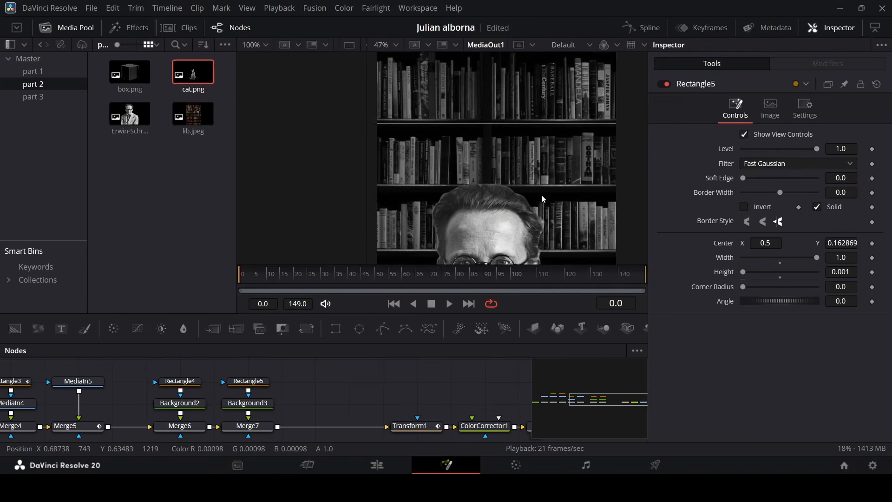
# Set the height of both line masks to 0.005.
pyautogui.click(200, 384)
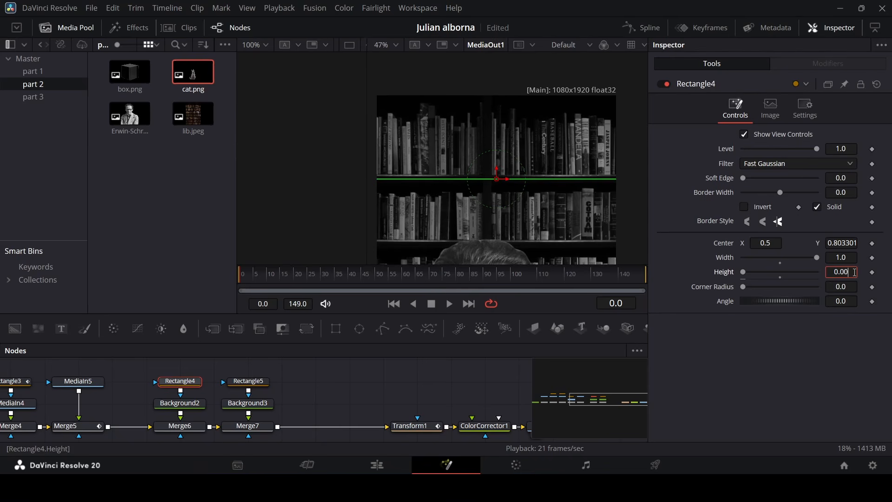
pyautogui.press('Tab')
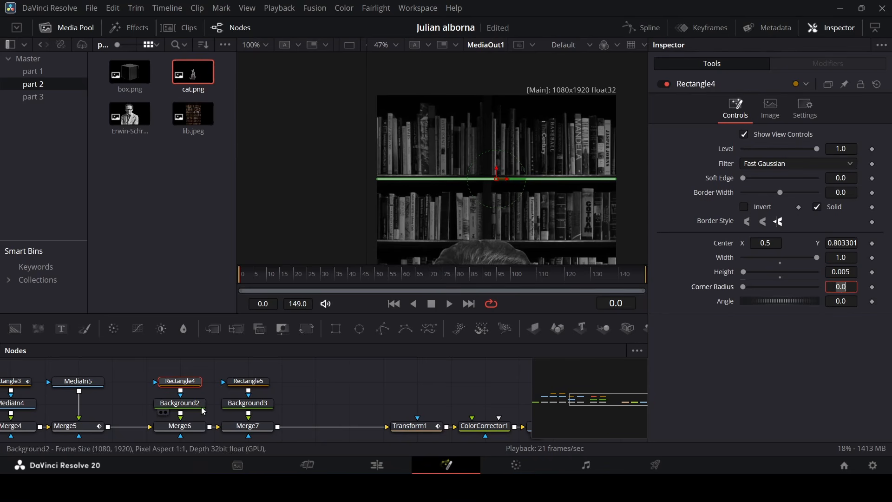
pyautogui.click(248, 381)
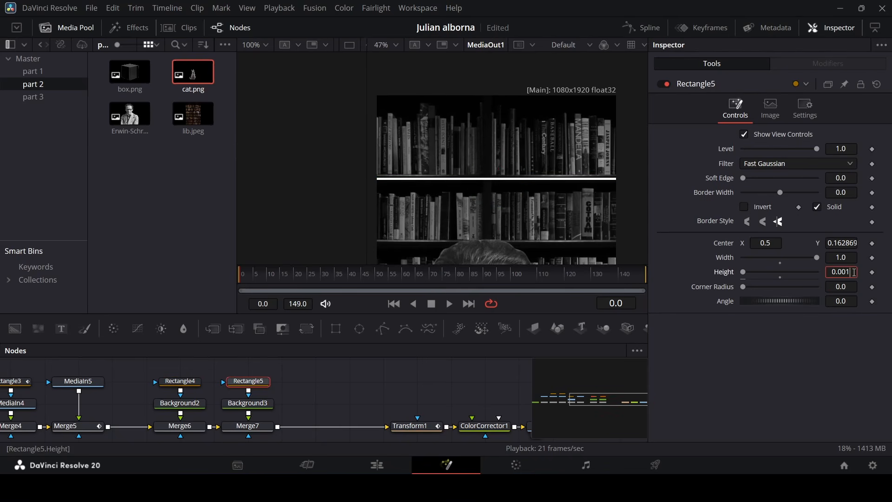
pyautogui.click(854, 272)
pyautogui.write('0.005')
pyautogui.press('Tab')
# Set a center keyframe on both line masks at frame 0.
pyautogui.click(457, 402)
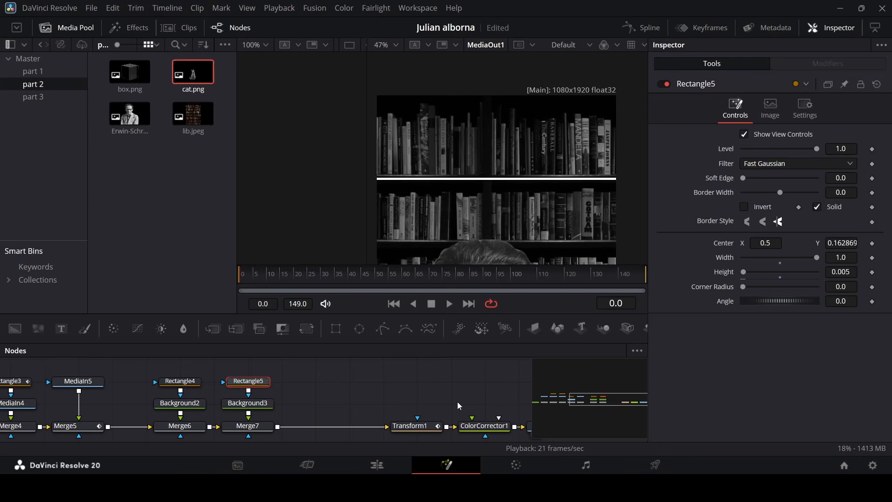
pyautogui.scroll(-3, 518, 96)
pyautogui.scroll(-1, 518, 124)
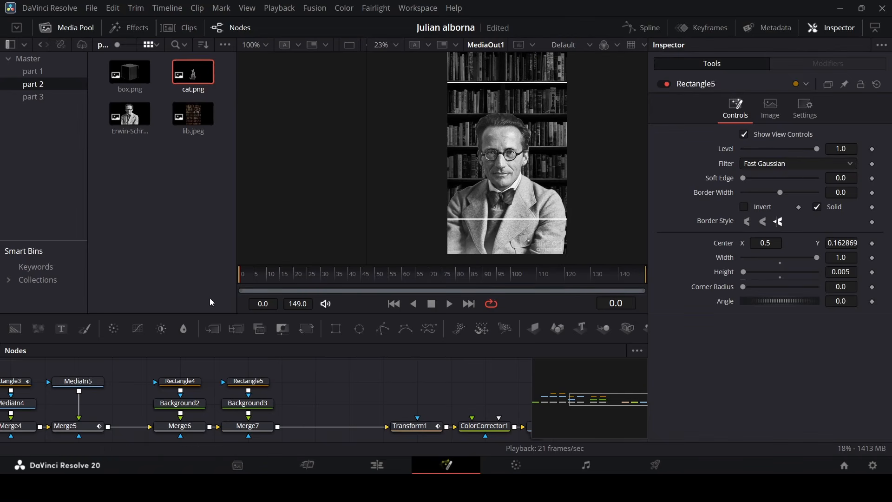
pyautogui.click(180, 381)
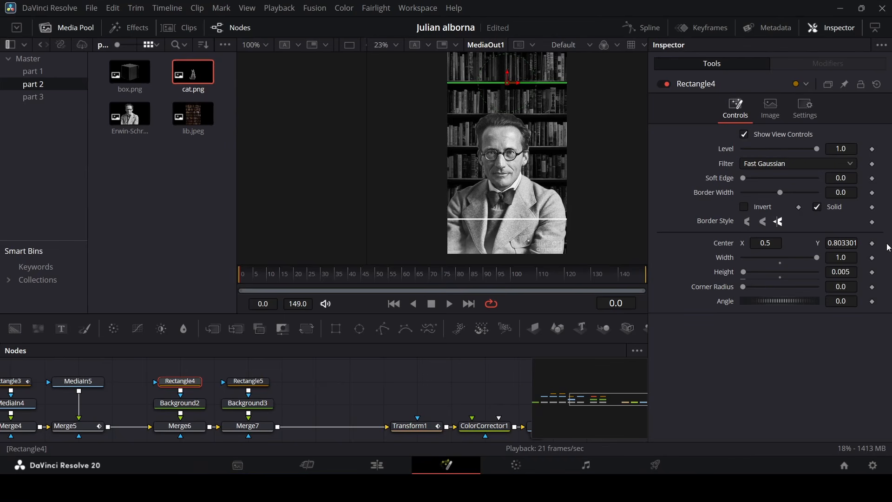
pyautogui.click(873, 244)
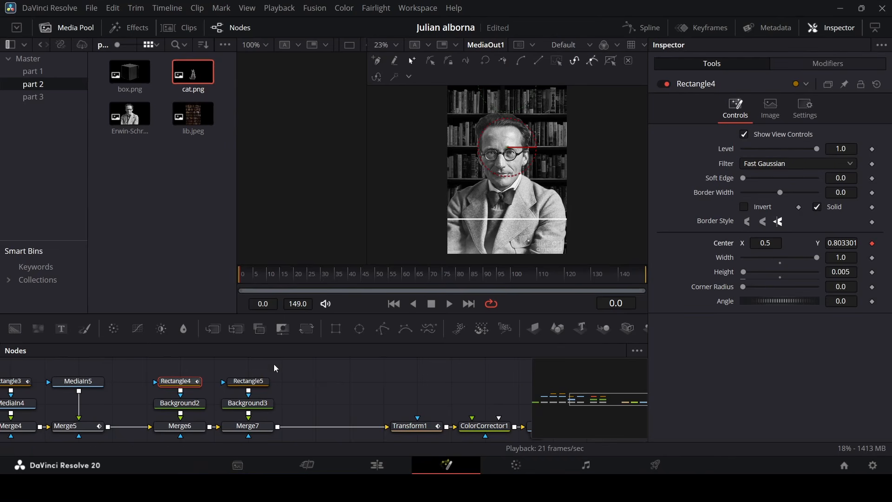
pyautogui.click(246, 381)
pyautogui.click(873, 243)
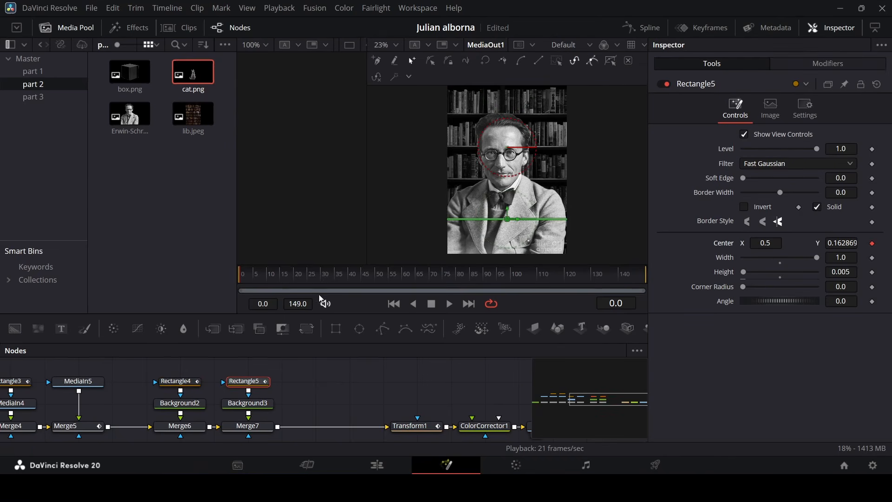
# At frame 20, move the second line mask up to a center Y of about 0.51.
pyautogui.moveTo(249, 282); pyautogui.dragTo(294, 284)
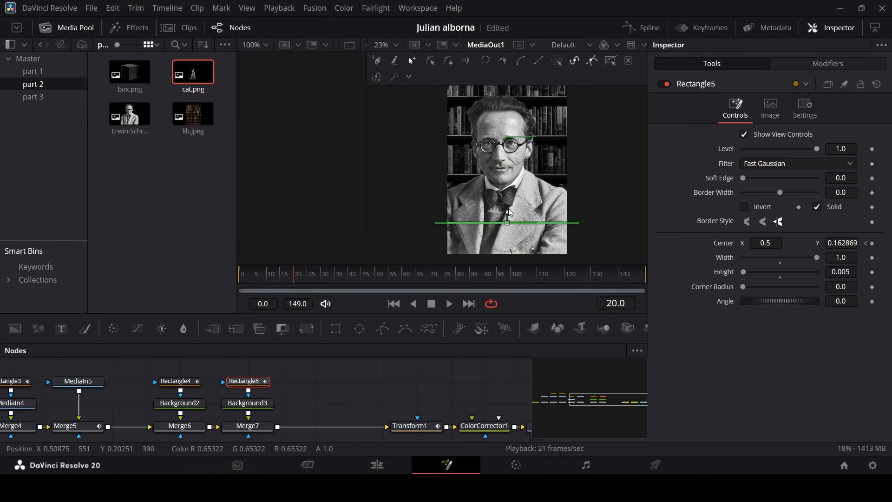
pyautogui.moveTo(507, 212); pyautogui.dragTo(509, 124)
pyautogui.scroll(2, 527, 159)
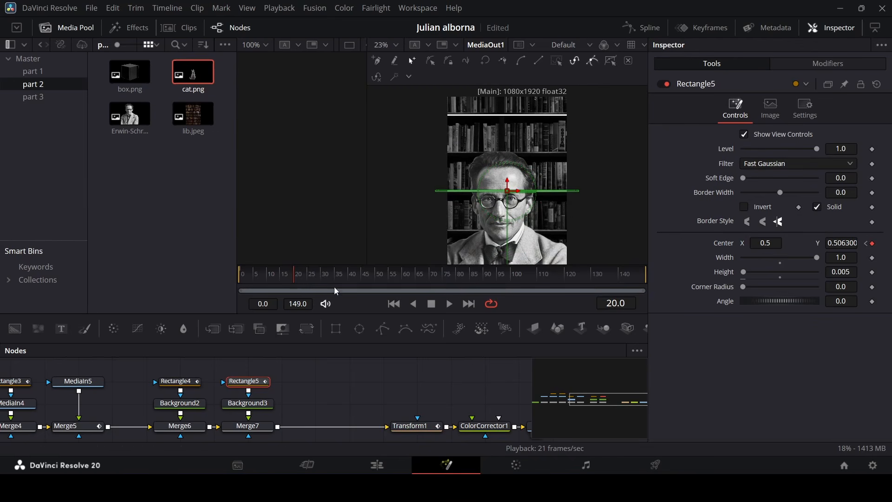
# At frame 20, move the first line mask down to a center Y of about 0.52.
pyautogui.click(183, 392)
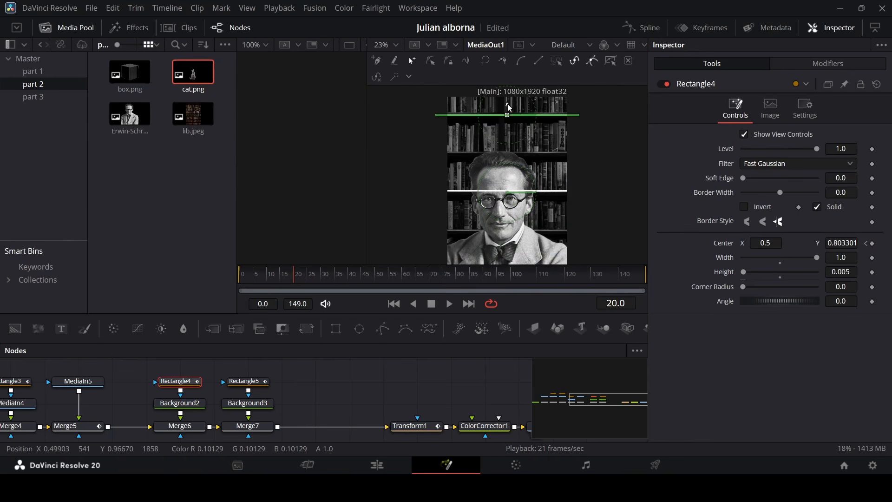
pyautogui.moveTo(509, 102); pyautogui.dragTo(509, 185)
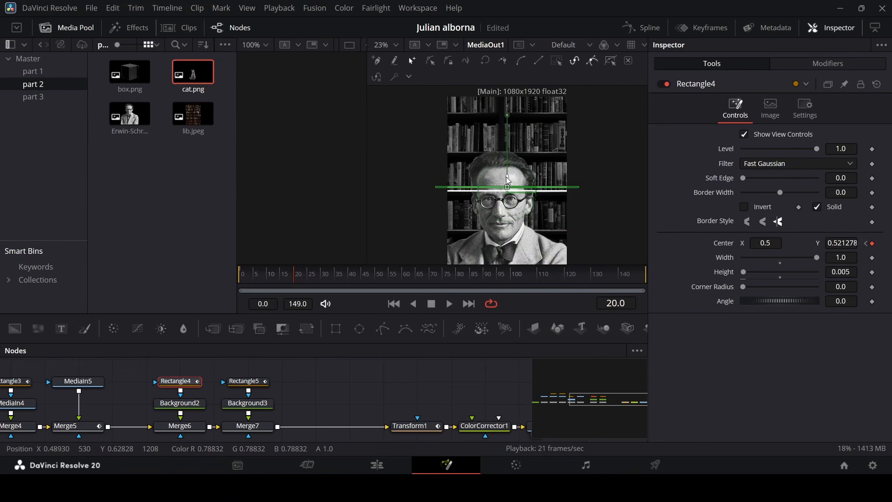
pyautogui.scroll(2, 508, 170)
pyautogui.scroll(3, 507, 176)
pyautogui.scroll(-2, 570, 181)
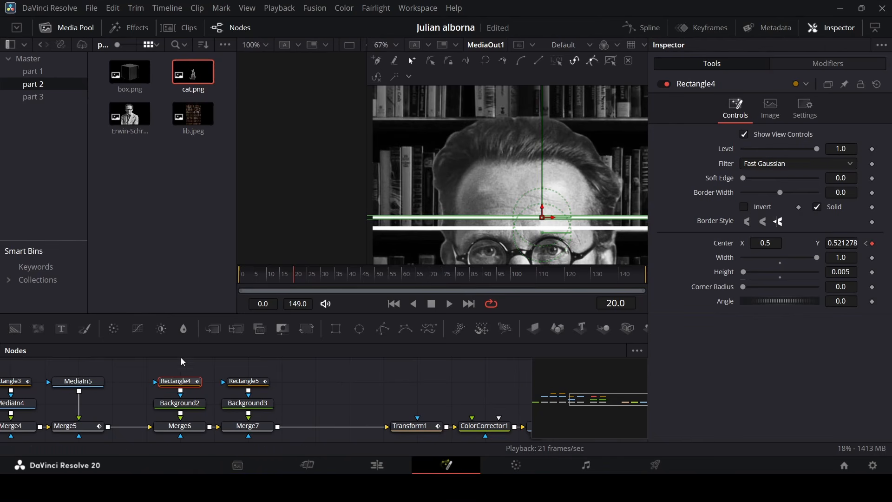
# Nudge the line masks' center Y values at frame 20, placing the second line at about 0.54.
pyautogui.moveTo(312, 276); pyautogui.dragTo(300, 289)
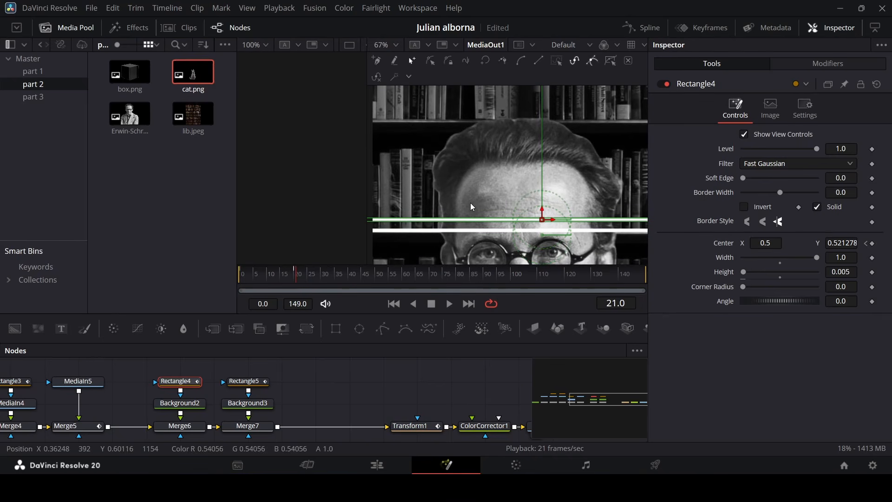
pyautogui.click(298, 282)
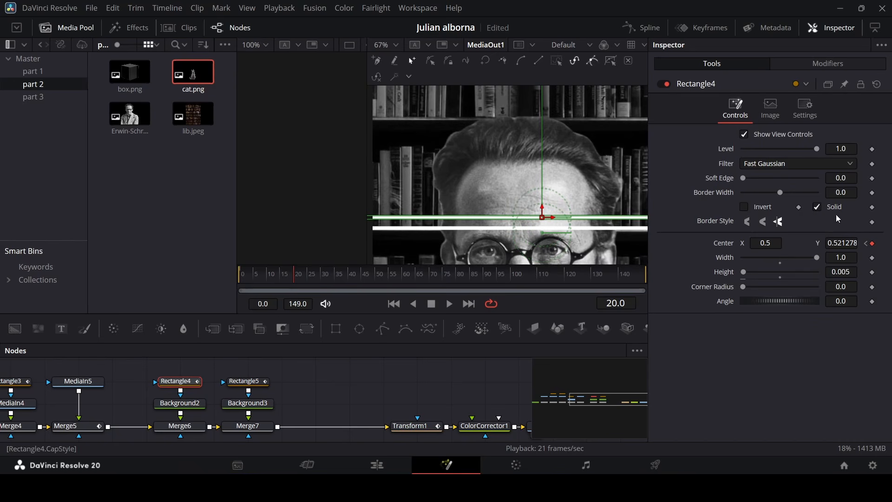
pyautogui.moveTo(844, 243); pyautogui.dragTo(861, 243)
pyautogui.click(246, 381)
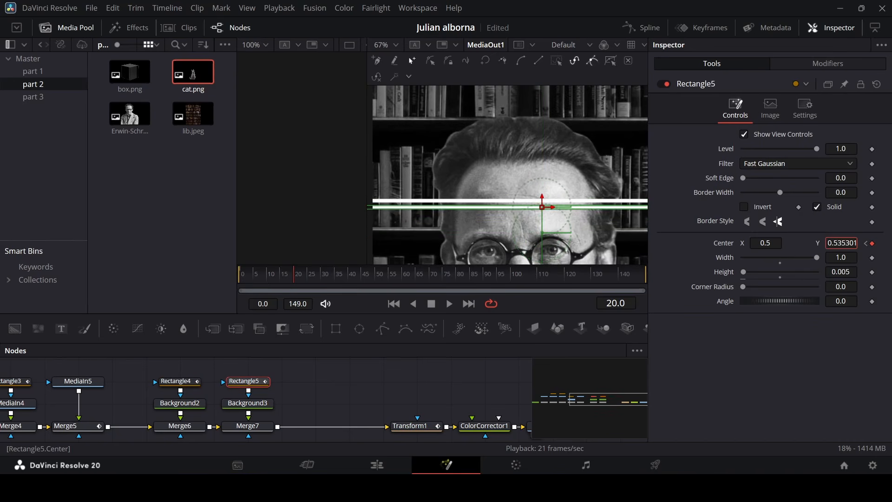
pyautogui.click(446, 394)
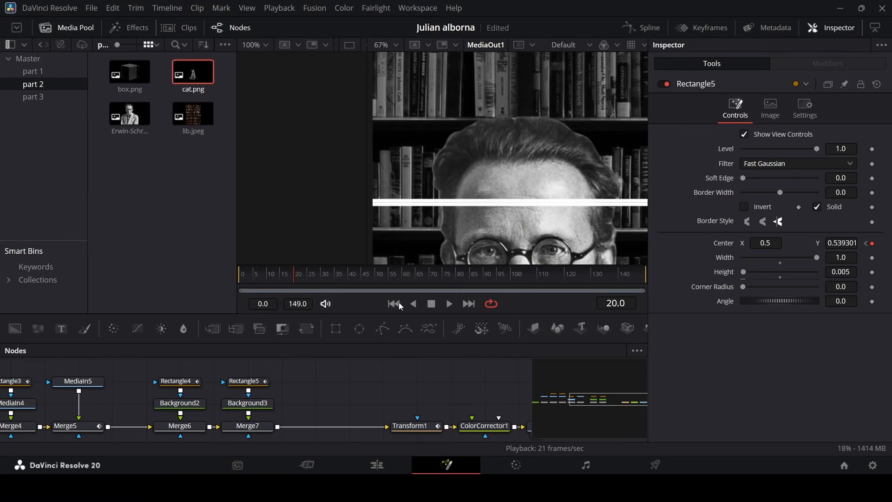
pyautogui.moveTo(279, 277); pyautogui.dragTo(294, 293)
# At frame 50, raise the second line mask to a center Y of about 0.78.
pyautogui.click(255, 384)
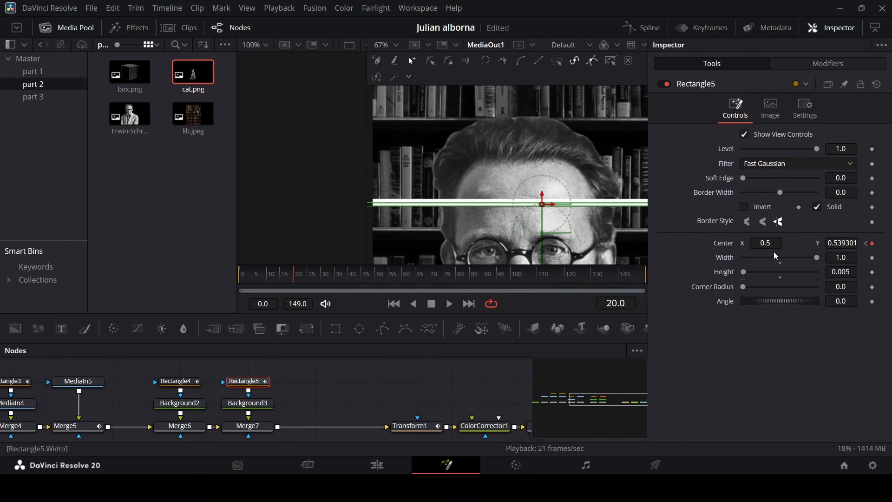
pyautogui.moveTo(303, 280); pyautogui.dragTo(378, 285)
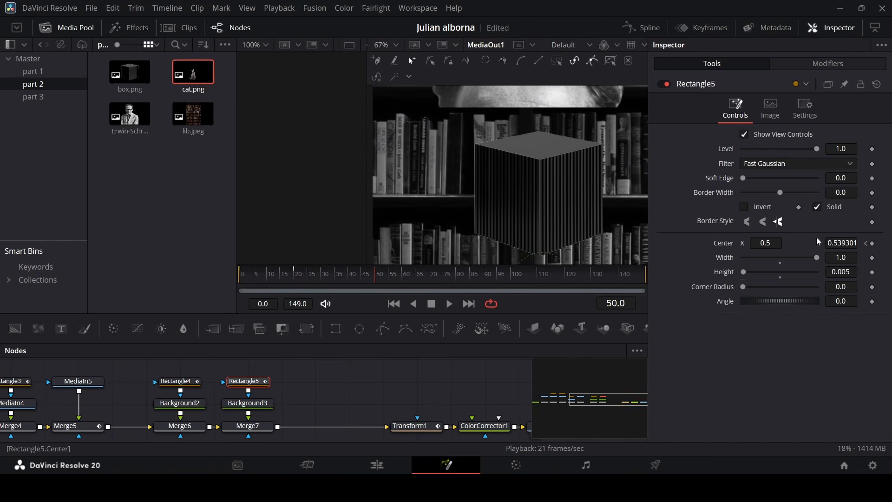
pyautogui.moveTo(844, 243); pyautogui.dragTo(891, 243)
pyautogui.scroll(1, 525, 160)
pyautogui.scroll(-1, 526, 160)
pyautogui.scroll(-1, 531, 161)
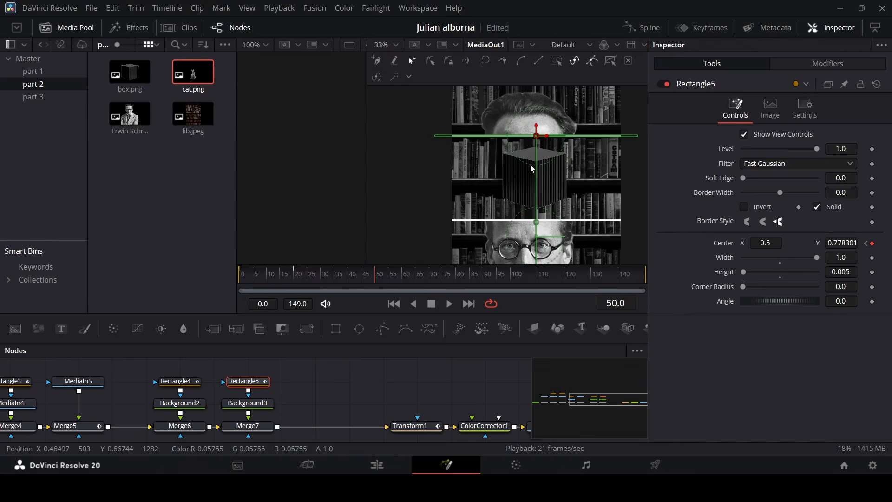
pyautogui.click(473, 383)
pyautogui.click(297, 278)
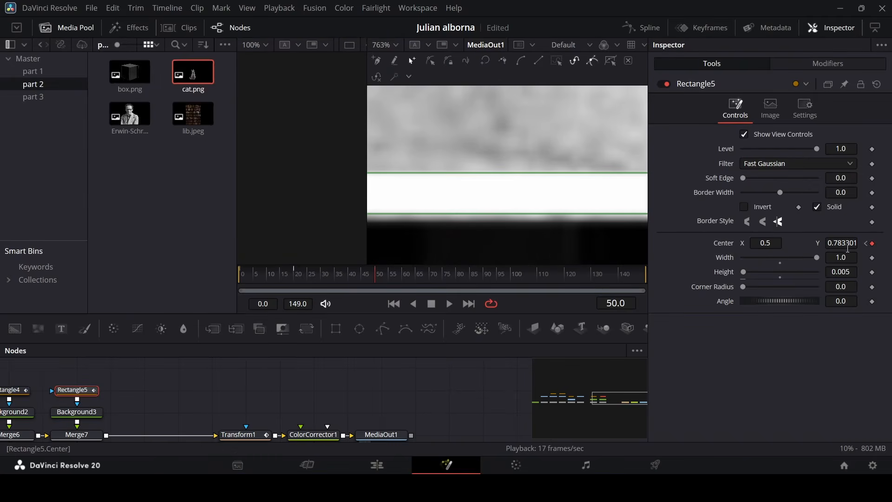
pyautogui.moveTo(848, 247); pyautogui.dragTo(847, 246)
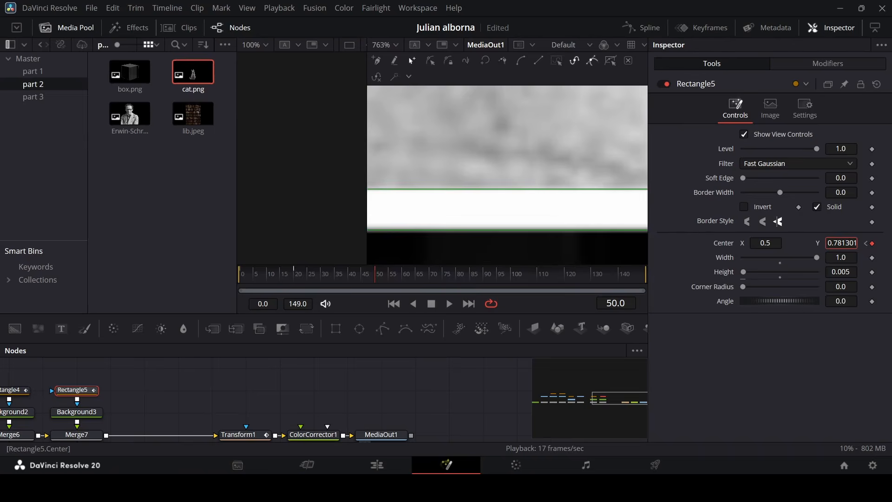
pyautogui.scroll(-6, 546, 209)
pyautogui.scroll(-3, 546, 212)
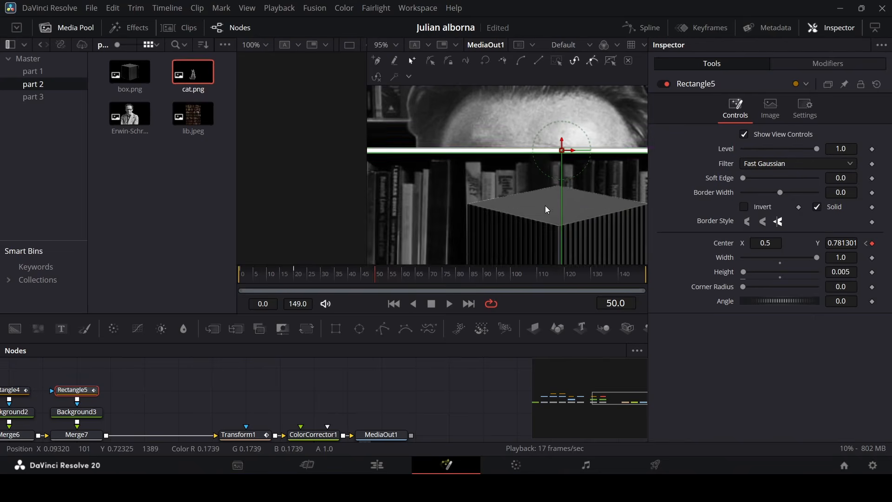
pyautogui.click(542, 251)
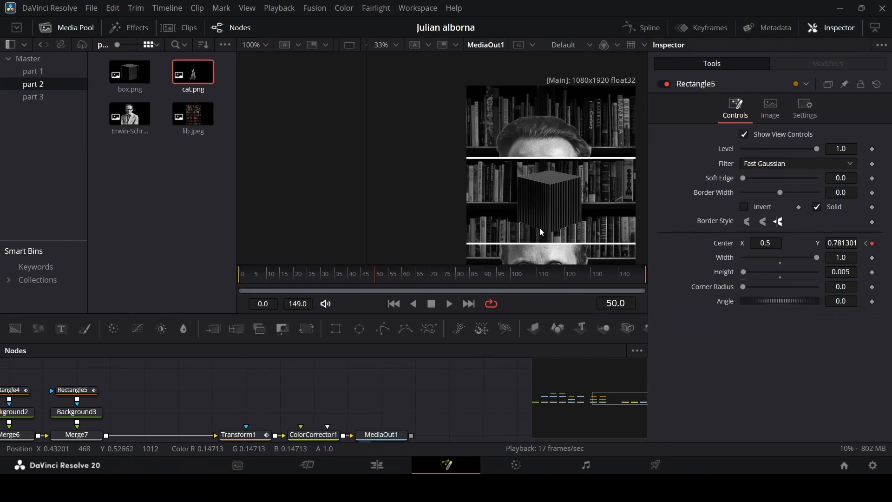
# In the Spline editor, smooth the second line mask's center keyframes and adjust a curve handle.
pyautogui.click(636, 26)
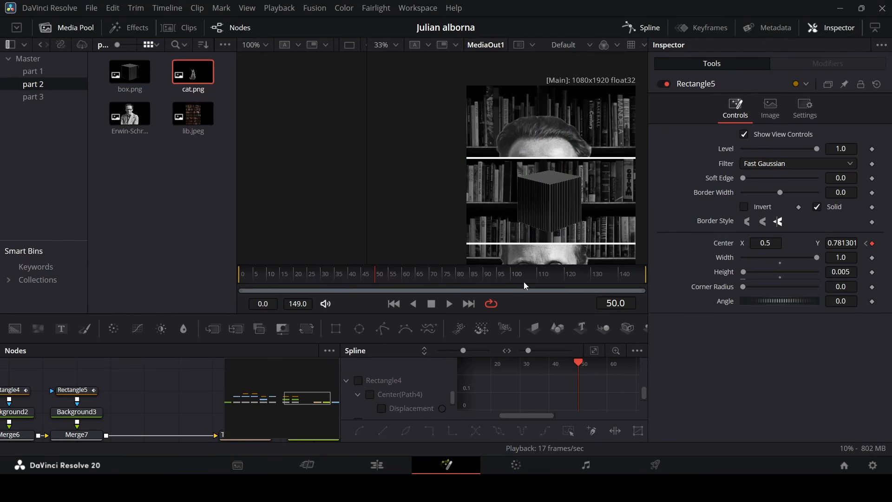
pyautogui.click(346, 381)
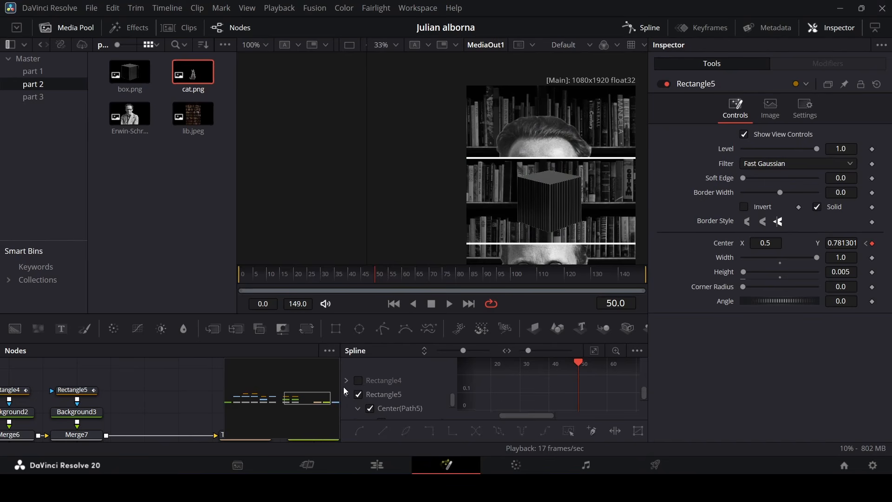
pyautogui.click(594, 351)
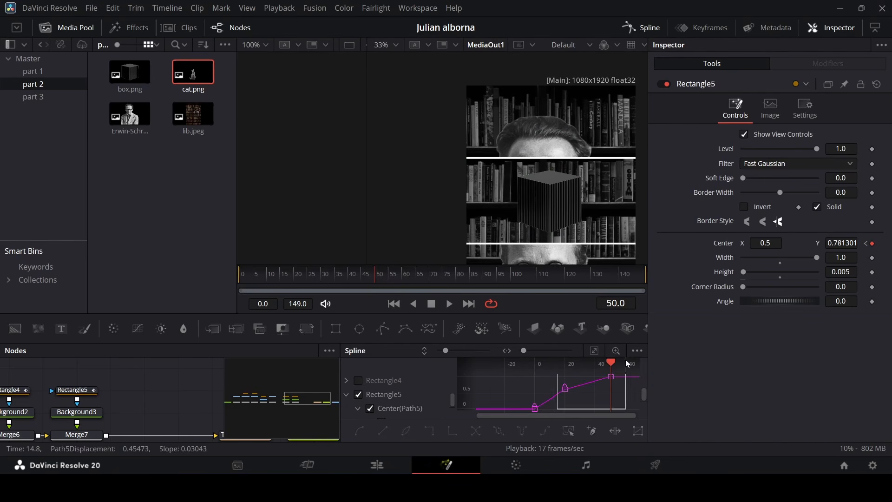
pyautogui.moveTo(627, 363); pyautogui.dragTo(626, 359)
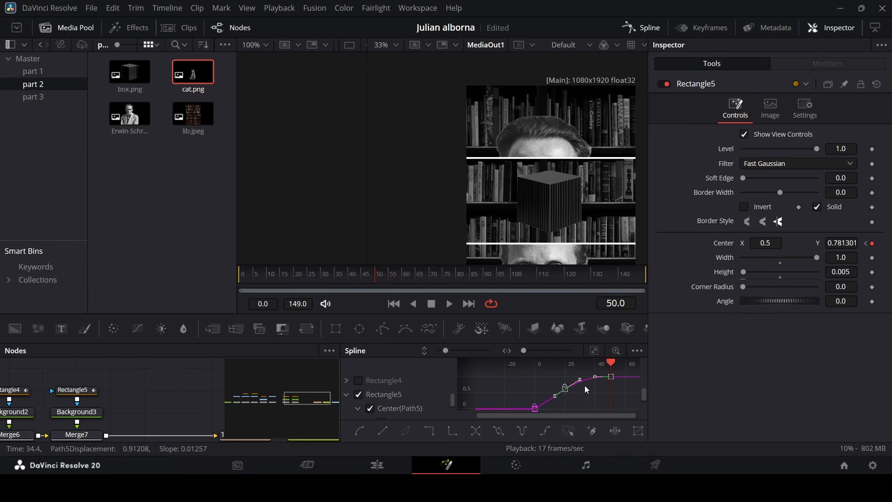
pyautogui.moveTo(577, 378); pyautogui.dragTo(579, 387)
# Play the animation from the start to review the line motion.
pyautogui.click(247, 278)
pyautogui.press('space')
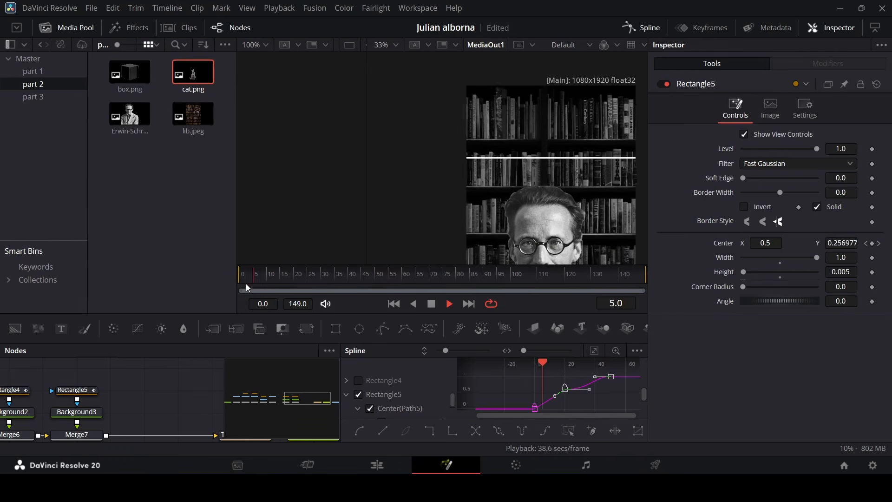
# Set the second line mask's center keyframes to linear interpolation in the Spline editor.
pyautogui.press('space')
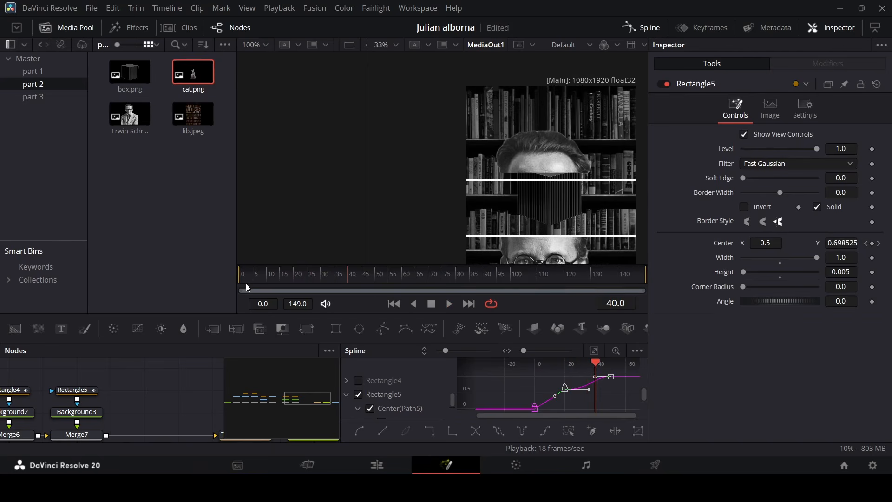
pyautogui.scroll(3, 599, 388)
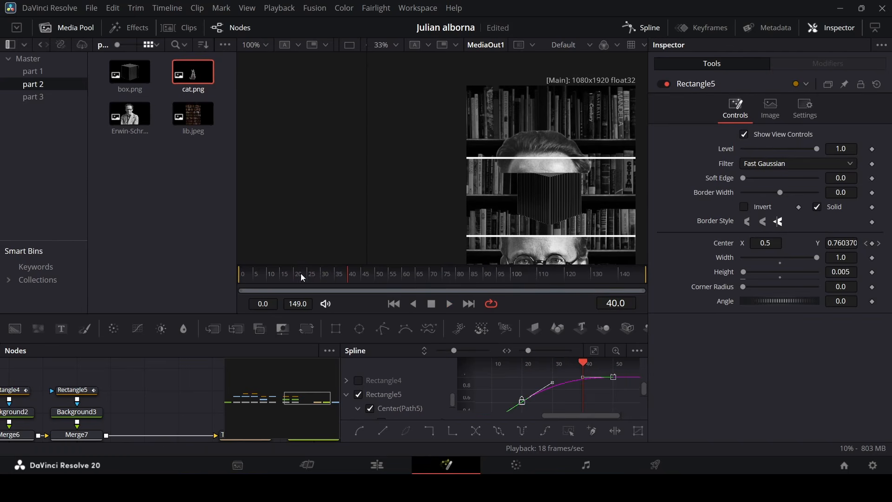
pyautogui.click(278, 278)
pyautogui.press('space')
pyautogui.press('space')
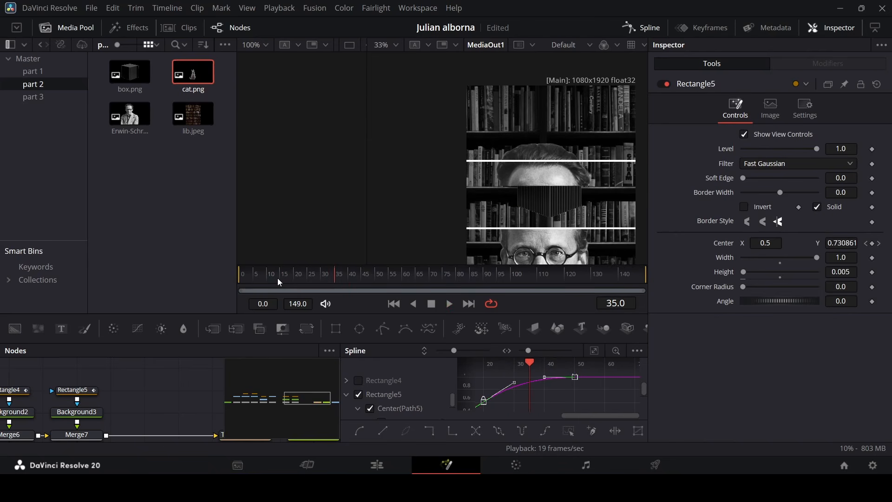
pyautogui.moveTo(586, 416); pyautogui.dragTo(580, 416)
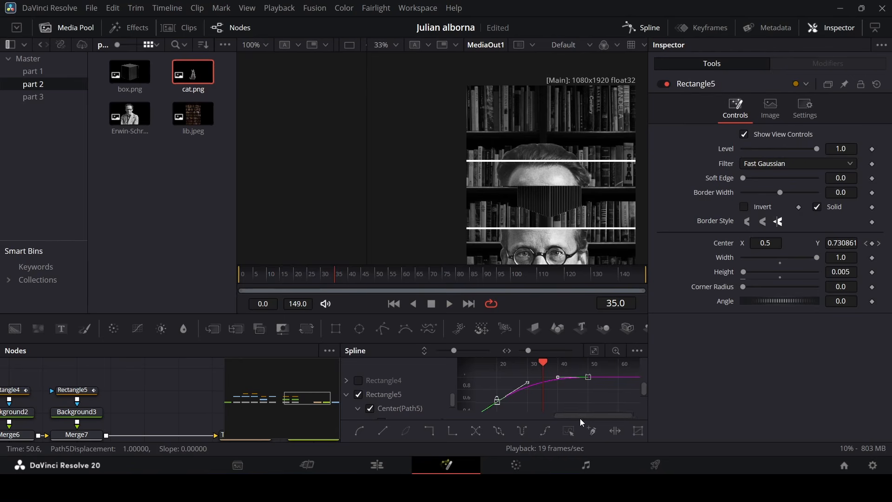
pyautogui.press('l')
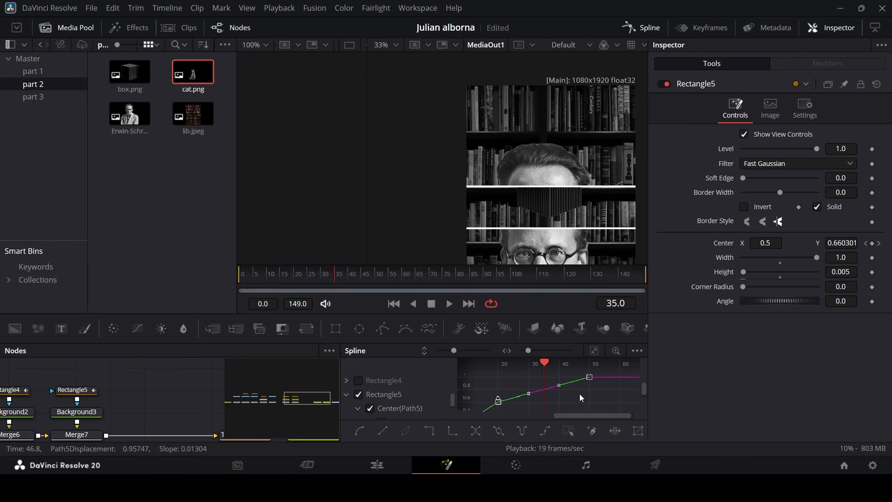
# At frame 21, add a center keyframe to the second line mask and smooth it, adjusting its curve handle.
pyautogui.moveTo(319, 279); pyautogui.dragTo(296, 286)
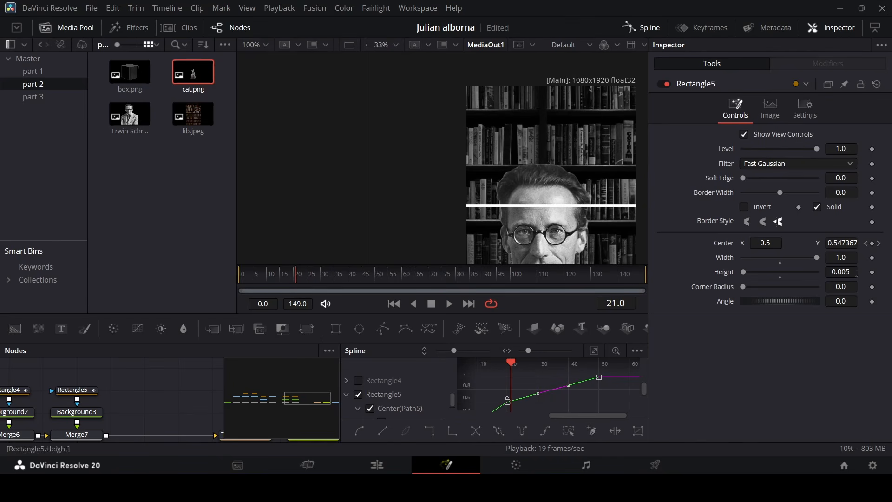
pyautogui.click(873, 243)
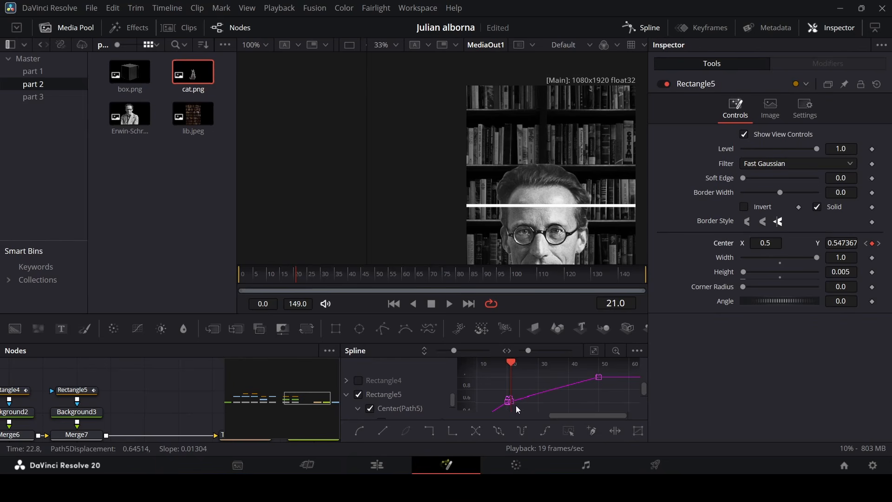
pyautogui.click(509, 403)
pyautogui.press('f')
pyautogui.moveTo(537, 394); pyautogui.dragTo(541, 401)
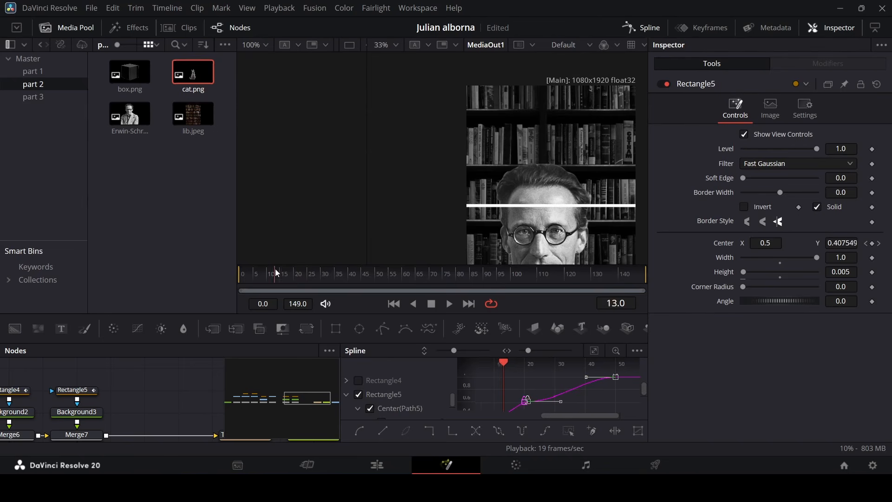
# Adjust the handle of the frame-21 keyframe to ease the second line's rise, checking with playback.
pyautogui.click(243, 270)
pyautogui.press('space')
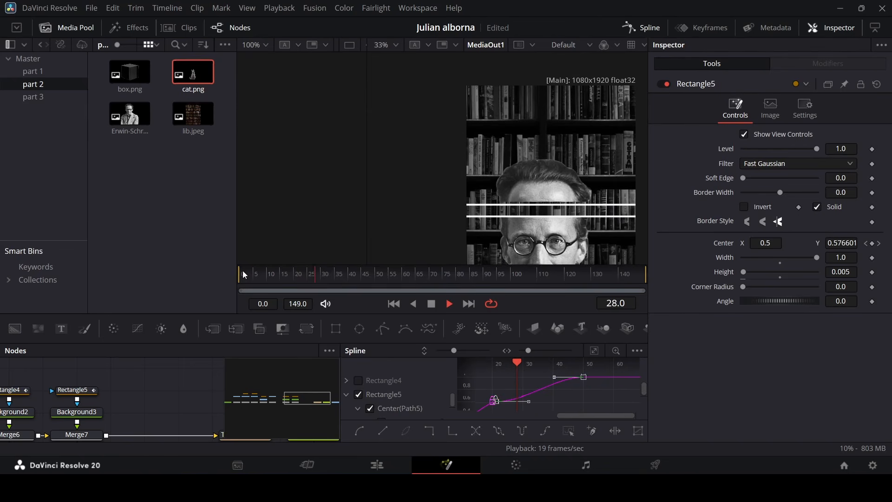
pyautogui.press('space')
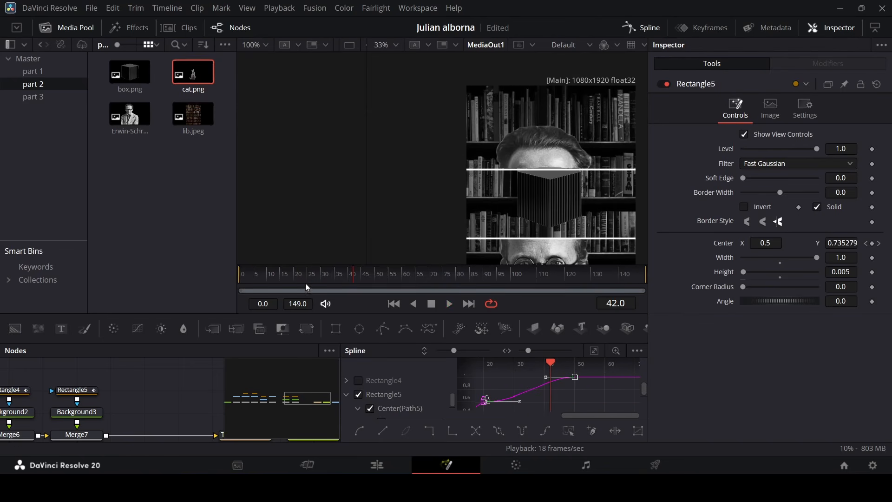
pyautogui.moveTo(292, 278); pyautogui.dragTo(317, 274)
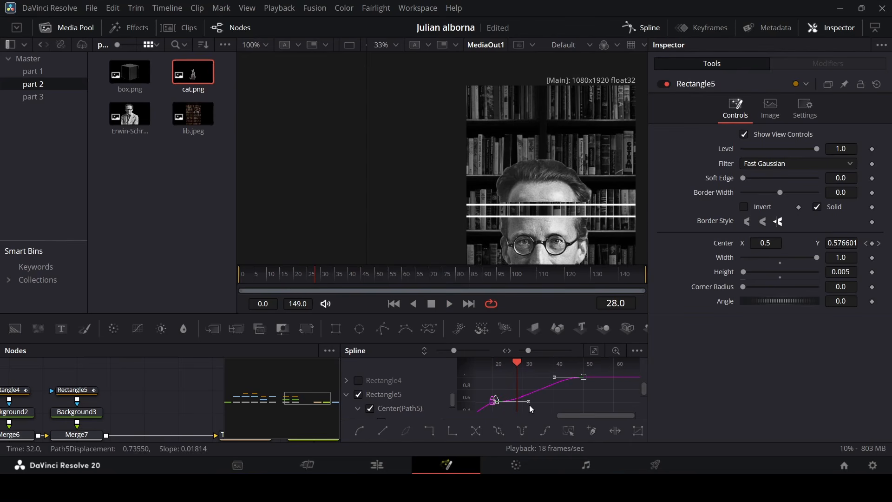
pyautogui.moveTo(529, 402); pyautogui.dragTo(520, 404)
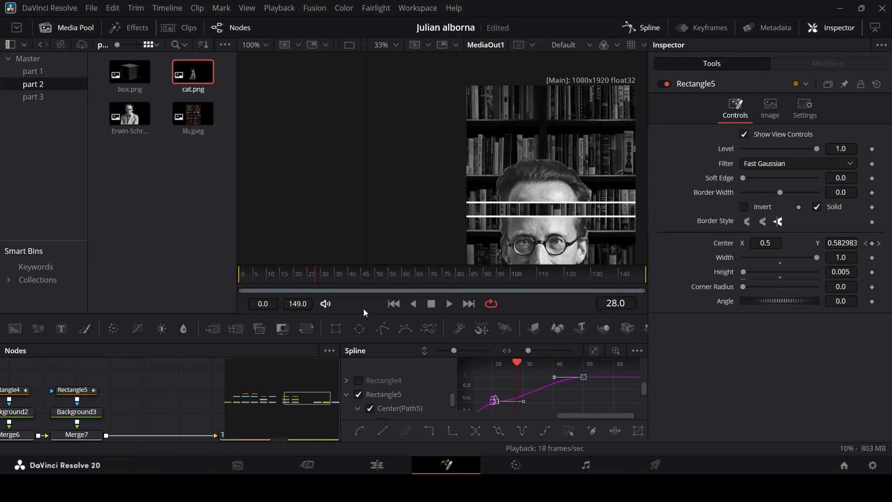
pyautogui.moveTo(288, 276); pyautogui.dragTo(277, 277)
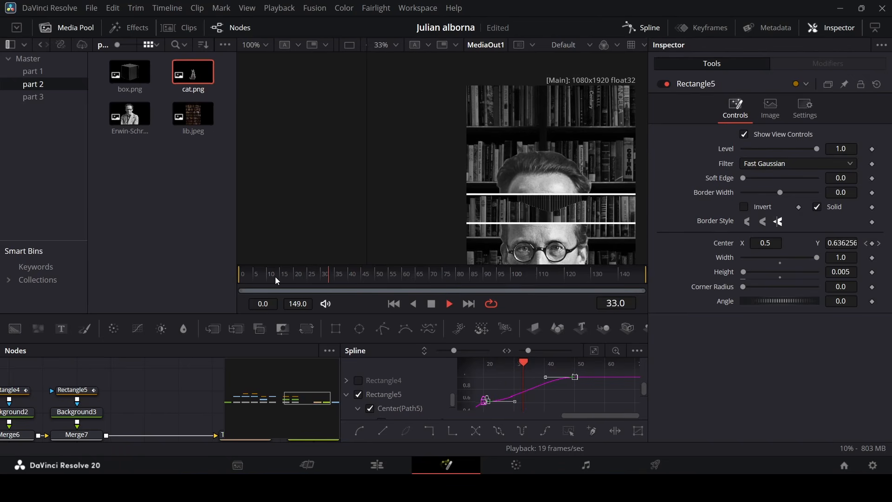
pyautogui.press('space')
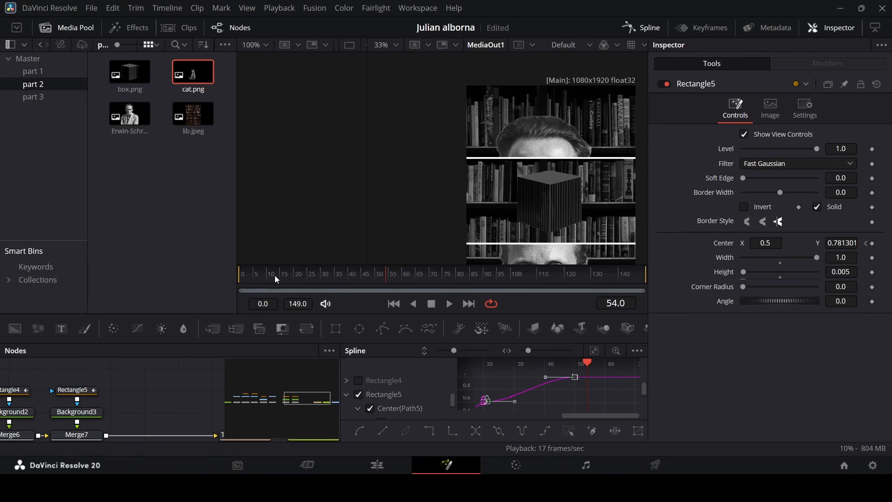
# Review the line animation in the viewer at different zoom levels with the Spline editor closed.
pyautogui.moveTo(274, 276); pyautogui.dragTo(254, 276)
pyautogui.scroll(2, 535, 202)
pyautogui.press('space')
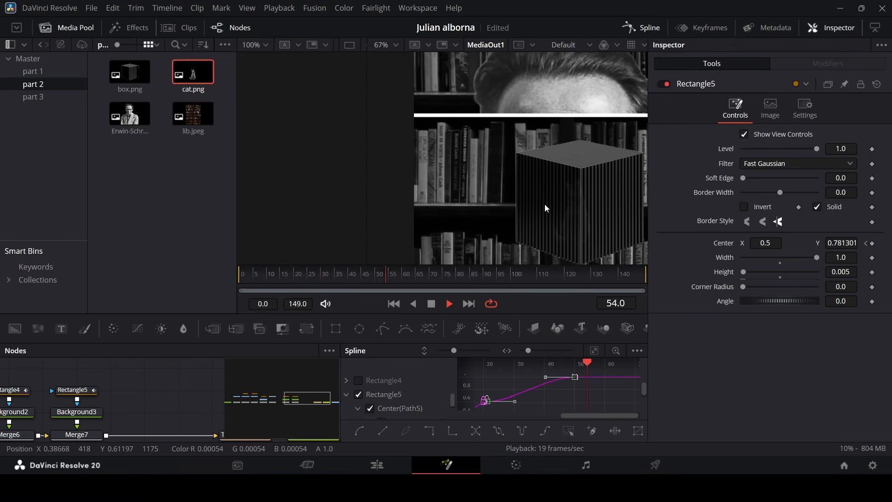
pyautogui.press('space')
pyautogui.scroll(-3, 597, 101)
pyautogui.click(627, 26)
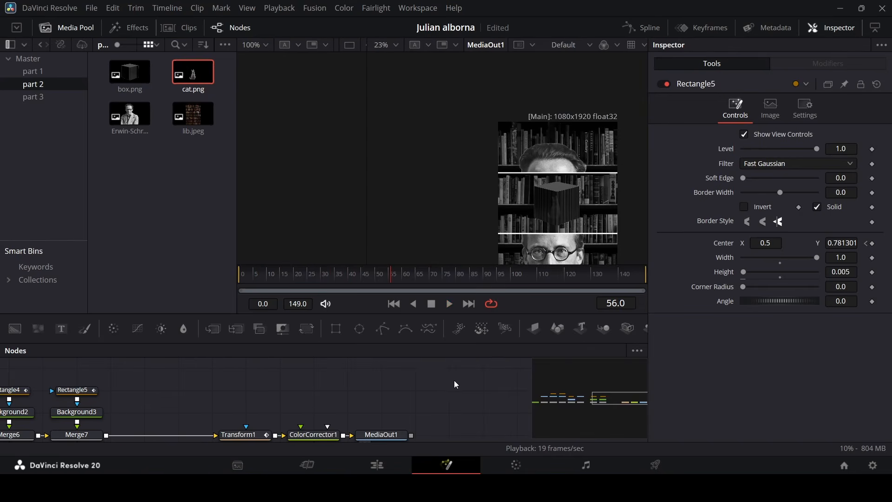
pyautogui.scroll(-2, 543, 188)
pyautogui.scroll(-1, 543, 181)
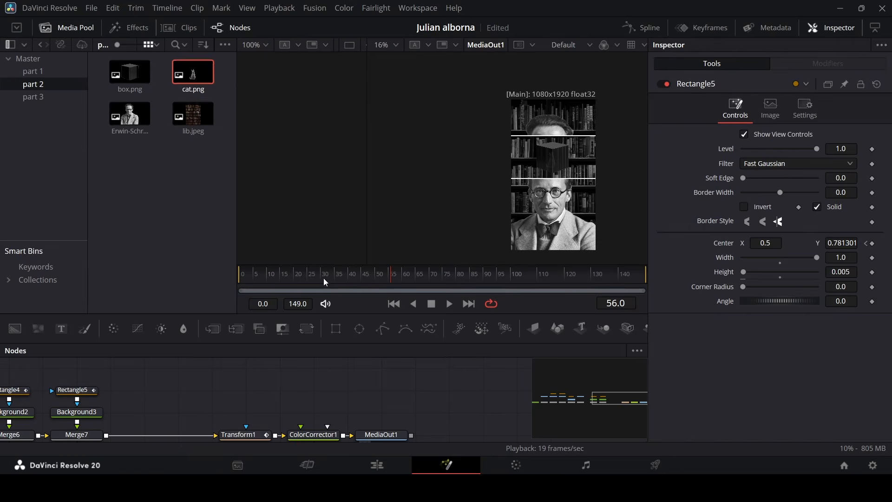
pyautogui.moveTo(324, 278); pyautogui.dragTo(183, 283)
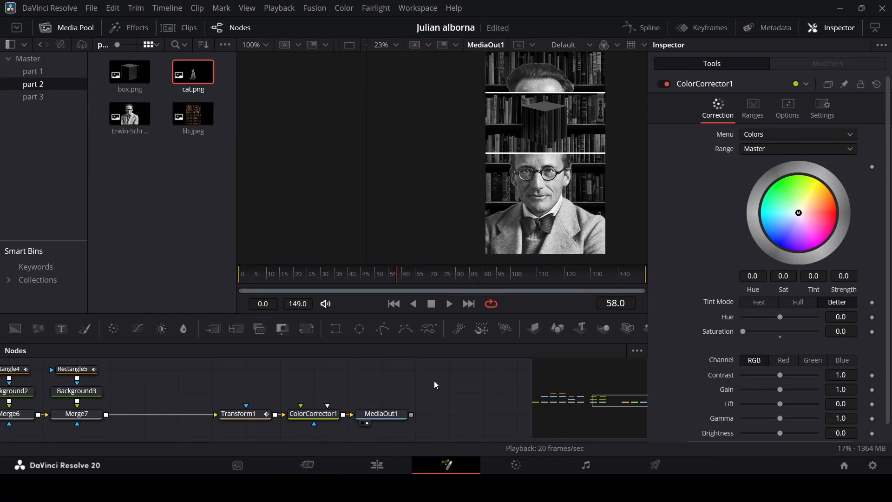
# Open the first Fusion composition clip on the timeline and copy its CameraShake1 node.
pyautogui.click(394, 462)
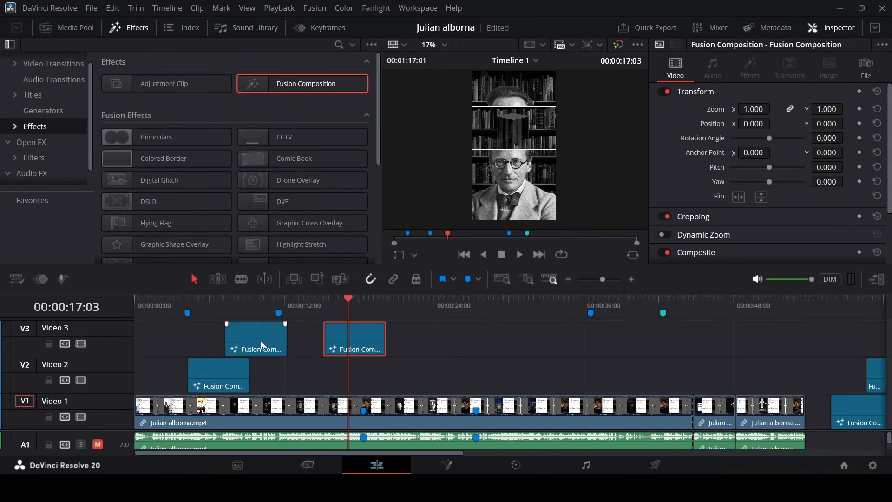
pyautogui.rightClick(261, 341)
pyautogui.click(315, 265)
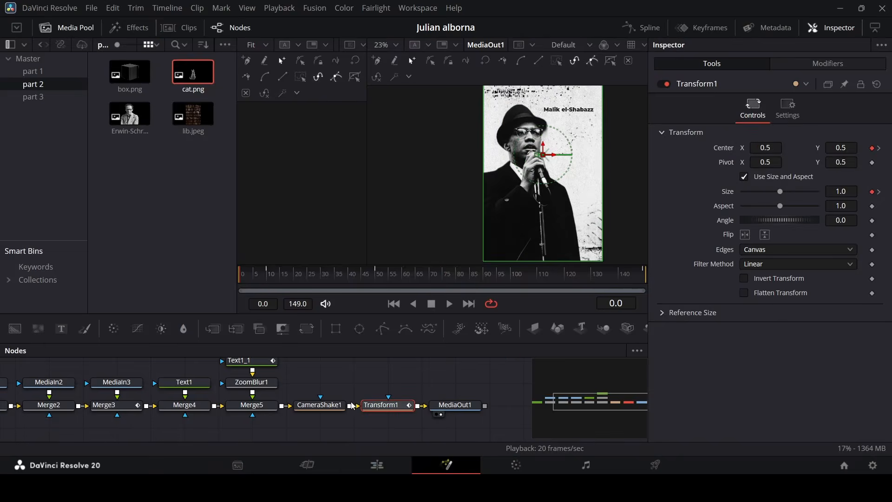
pyautogui.click(326, 406)
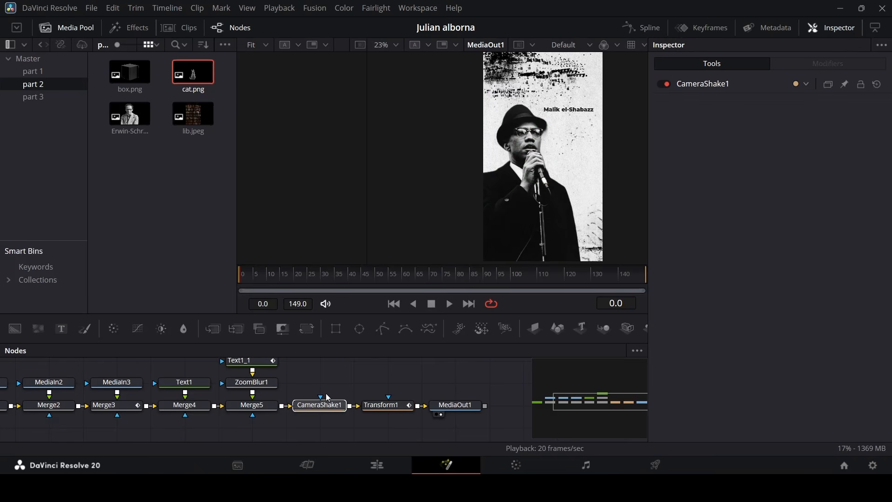
# Paste the camera shake node into the Schrödinger composition, inserting it between Merge7 and Transform1.
pyautogui.click(403, 467)
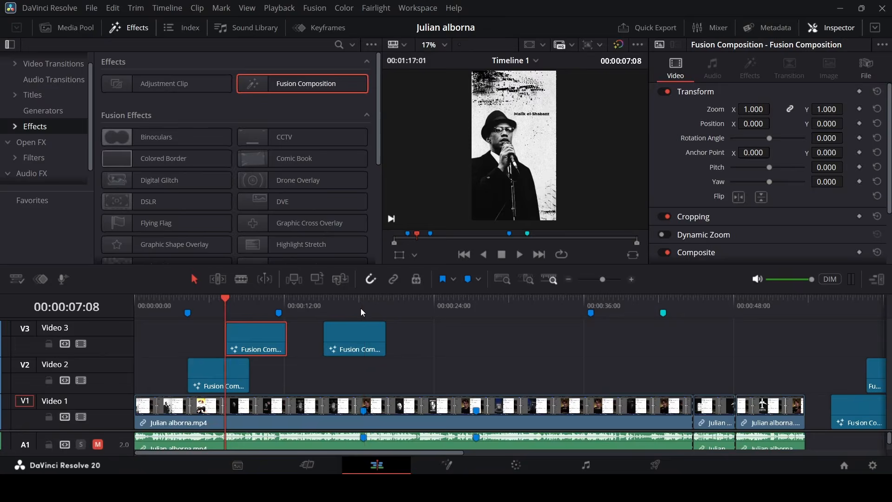
pyautogui.click(363, 309)
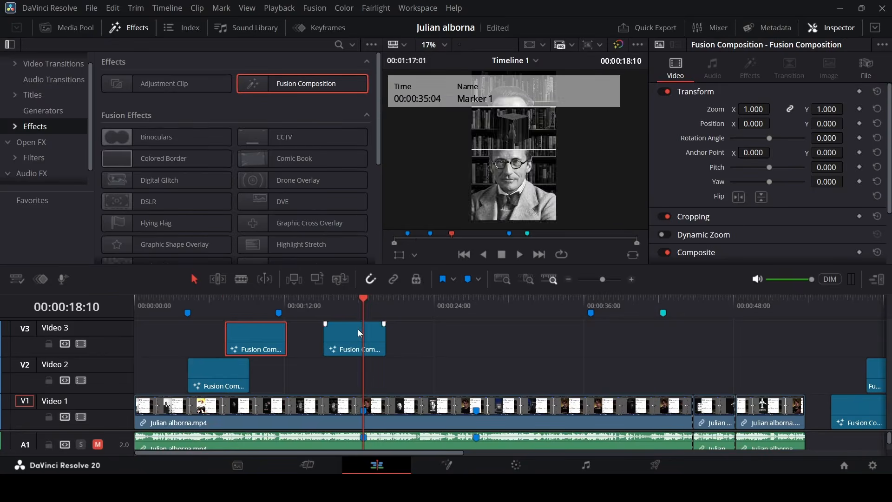
pyautogui.rightClick(359, 330)
pyautogui.click(401, 258)
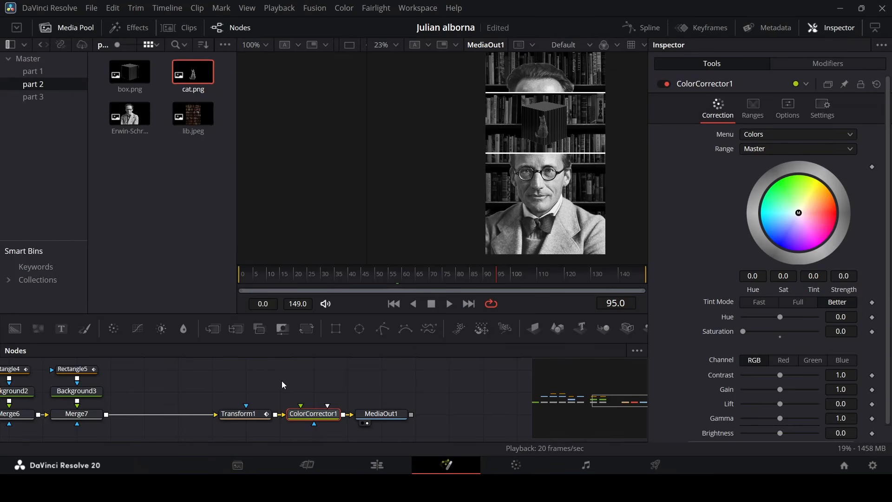
pyautogui.click(225, 380)
pyautogui.hotkey('ctrl', 'v')
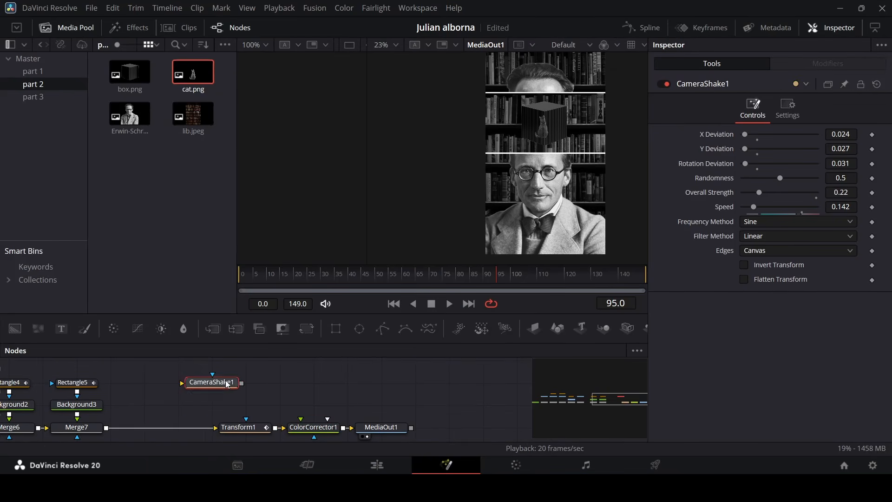
pyautogui.click(212, 389)
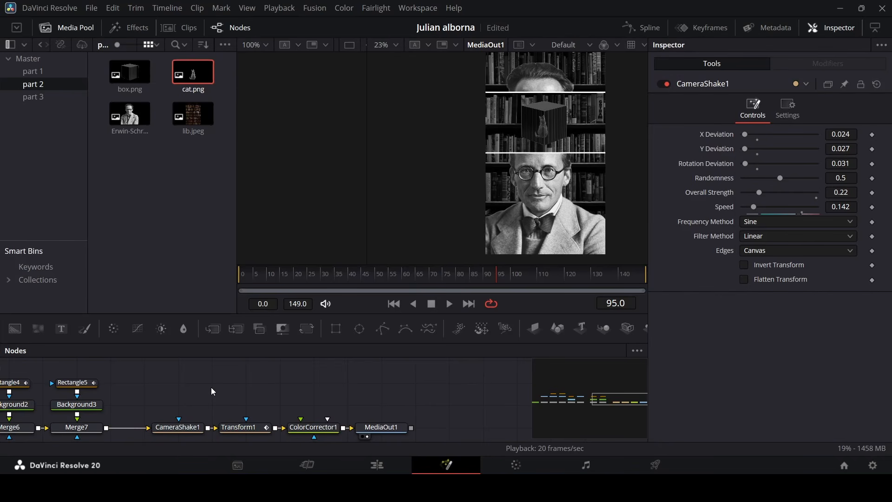
pyautogui.hotkey('shift', 'space')
pyautogui.write('ca')
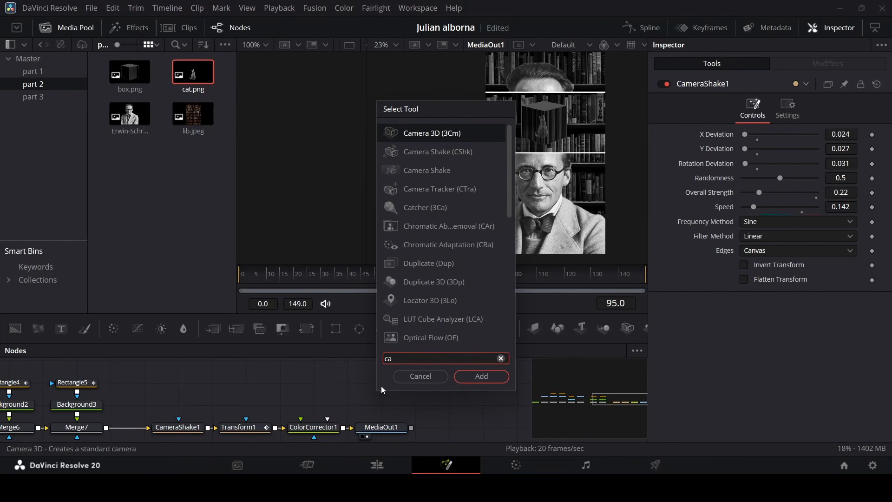
pyautogui.click(402, 380)
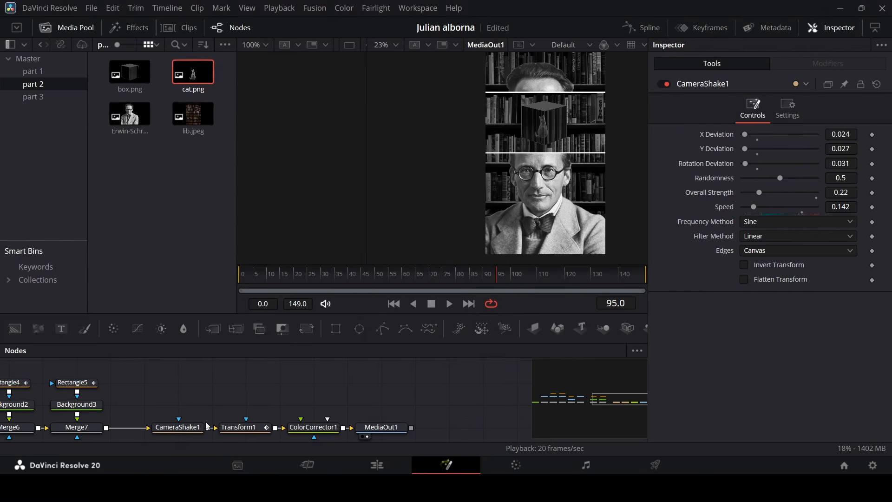
# Select the CameraShake1 node to show its controls.
pyautogui.click(178, 426)
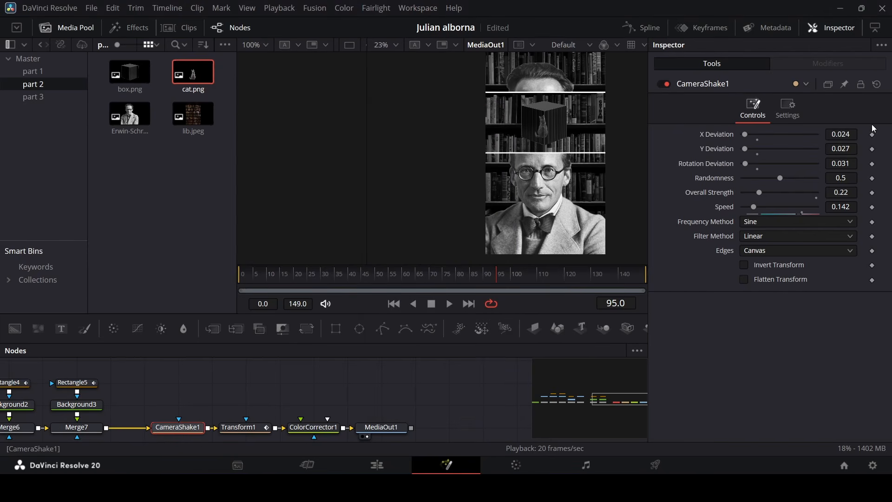